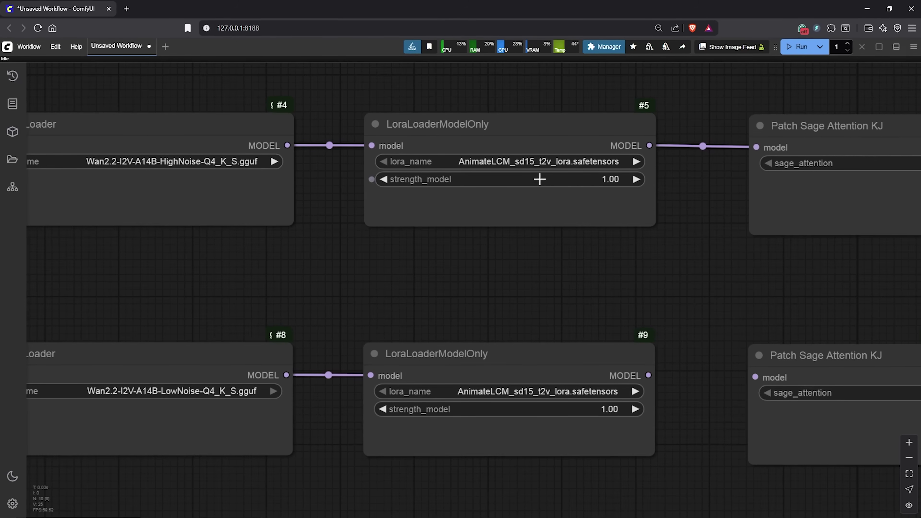
Filter the LoRA model list for 'lightx'
click(541, 158)
text(lightx)
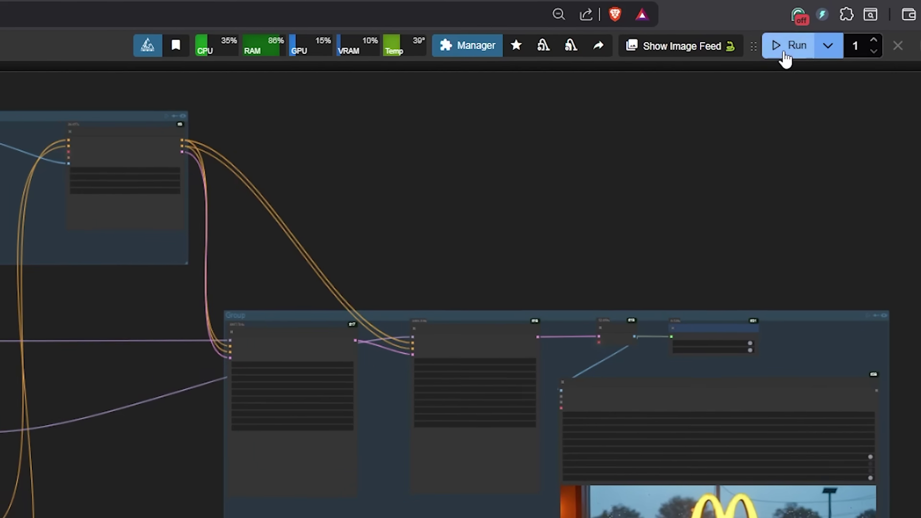
scroll(899, 418, up, 3)
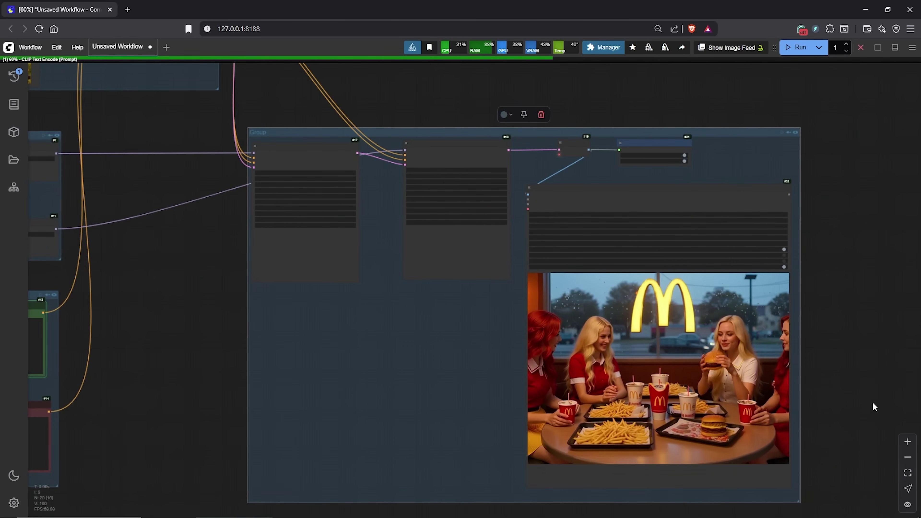
scroll(881, 413, up, 7)
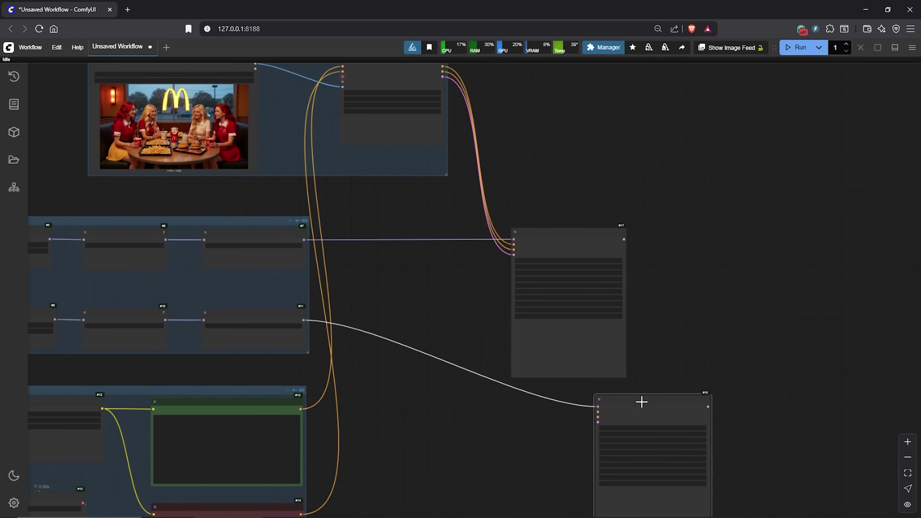
Move KSampler #18 up, inspect KSampler #17, and bring the Upscale group's output image into view
drag(643, 400, 706, 233)
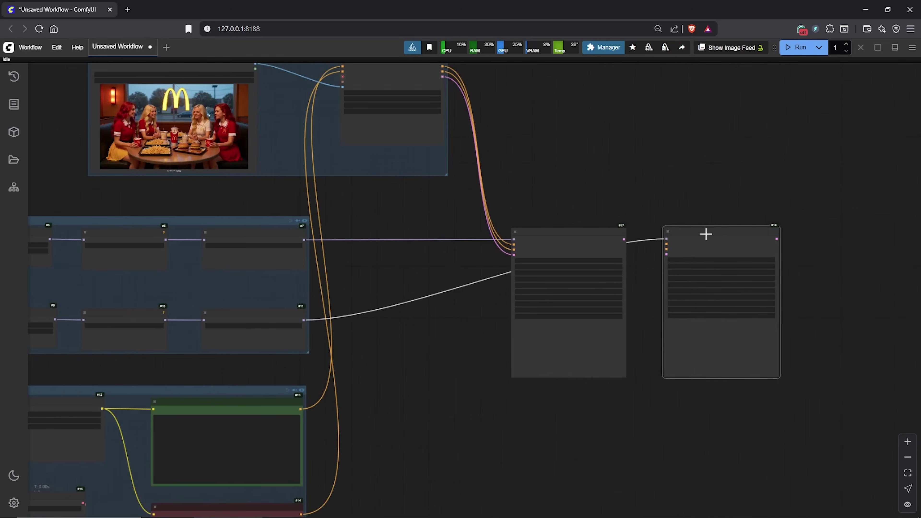
scroll(558, 341, up, 2)
scroll(559, 341, up, 2)
click(387, 193)
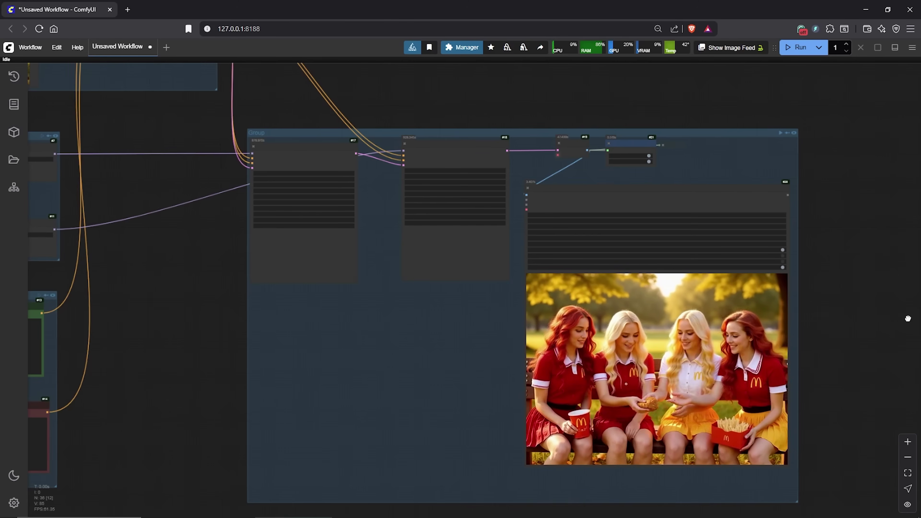
drag(908, 319, 477, 311)
scroll(625, 233, down, 2)
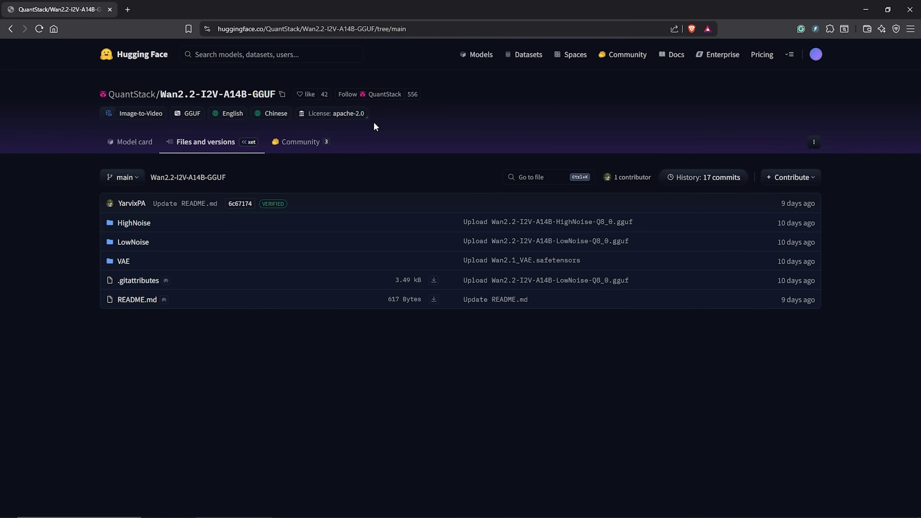
Open the HighNoise folder of the Wan2.2-I2V-A14B-GGUF repository
drag(107, 95, 272, 96)
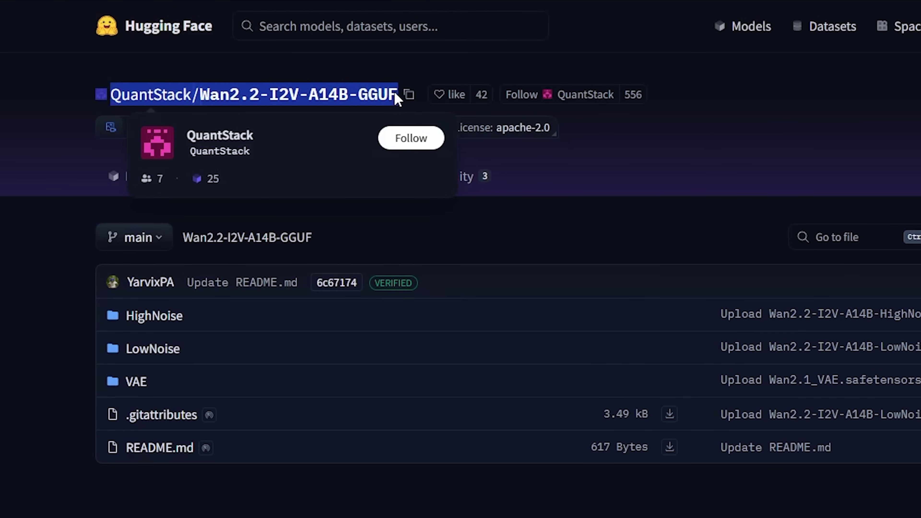
click(48, 329)
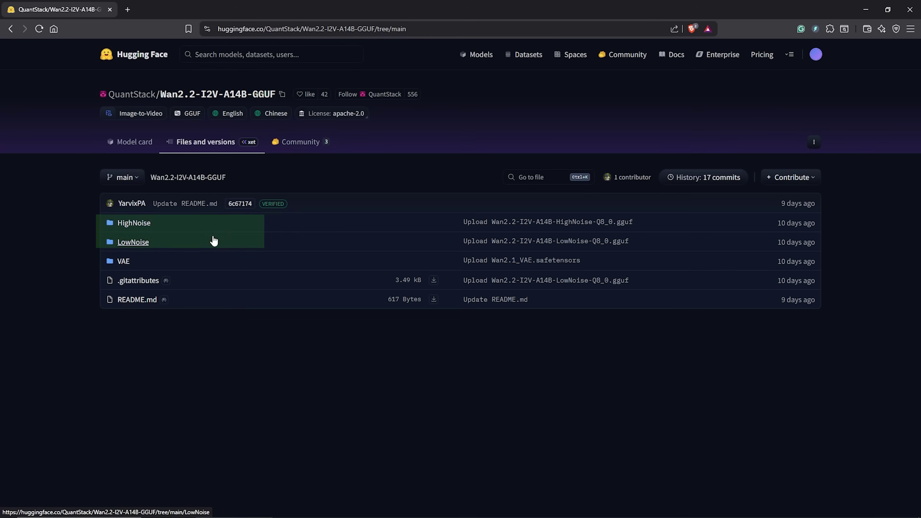
click(133, 223)
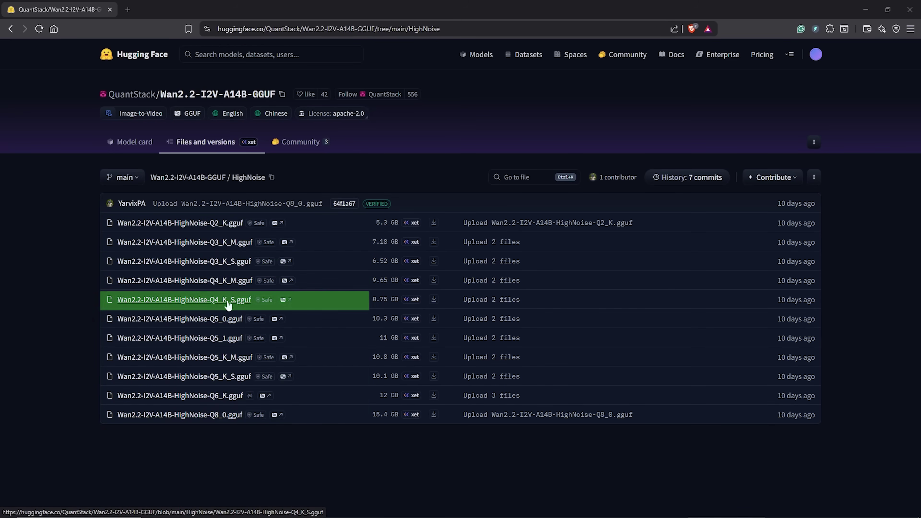
Download the HighNoise Q4_K_S GGUF file into ComfyUI\models\unet
click(433, 299)
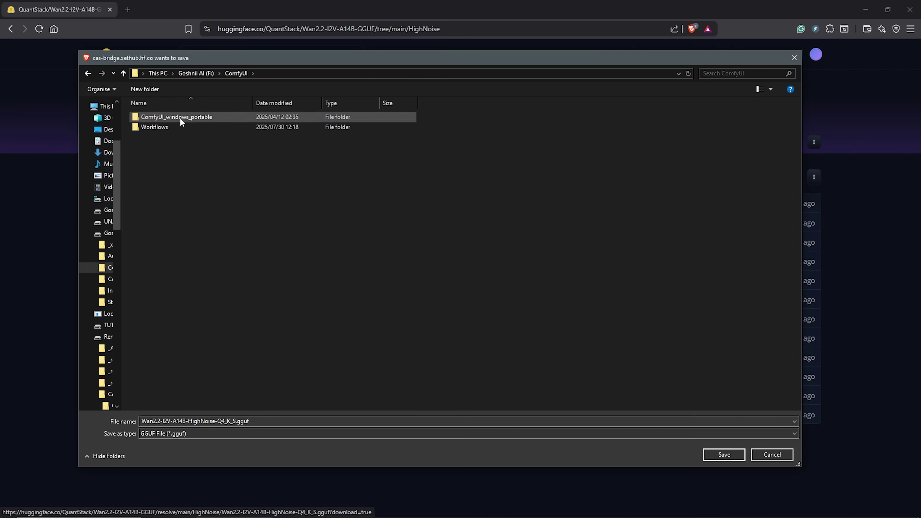
double_click(153, 117)
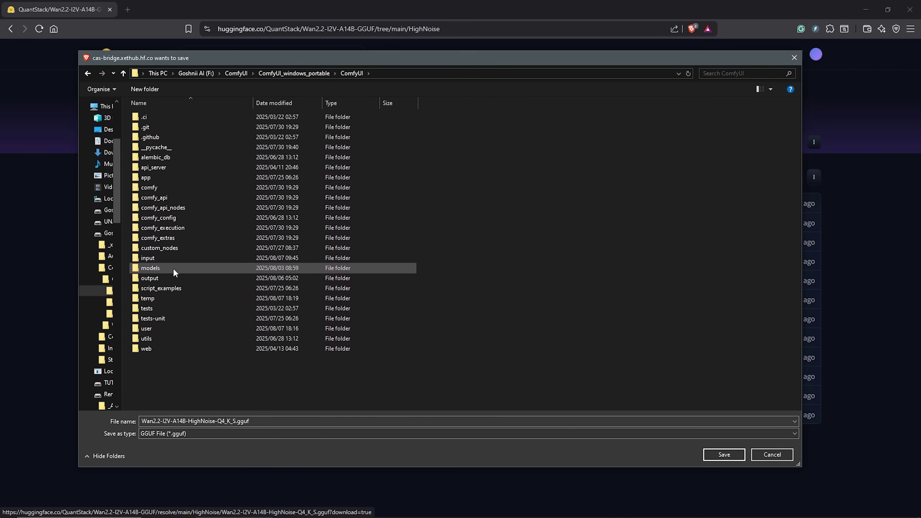
double_click(161, 270)
double_click(152, 364)
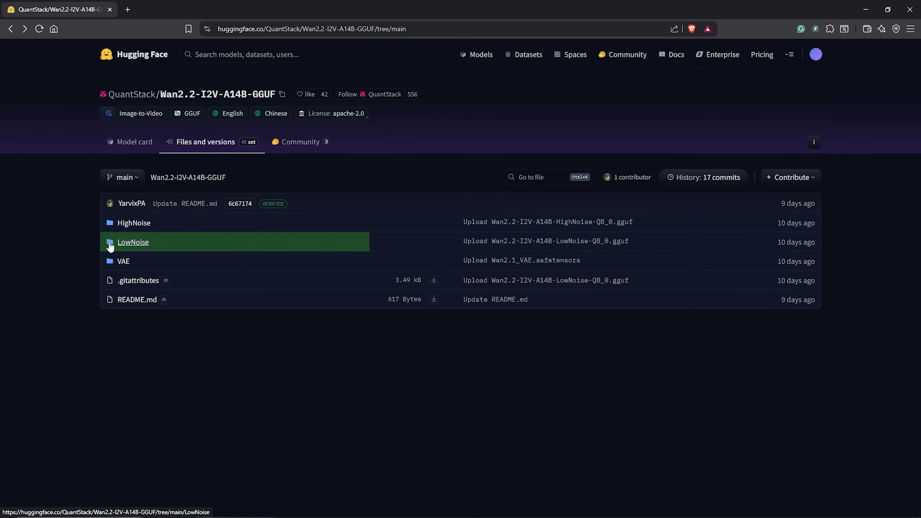
Download the LowNoise Q4_K_S GGUF file into the unet folder
click(136, 243)
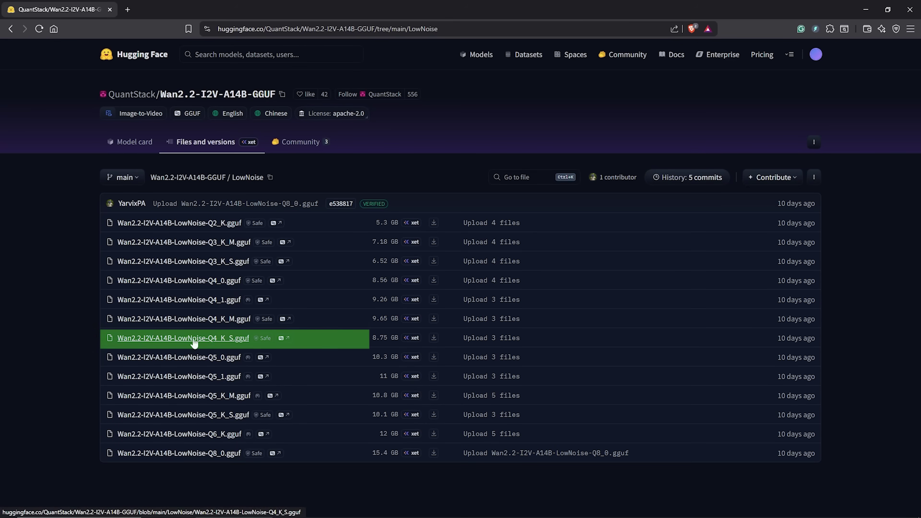
click(434, 338)
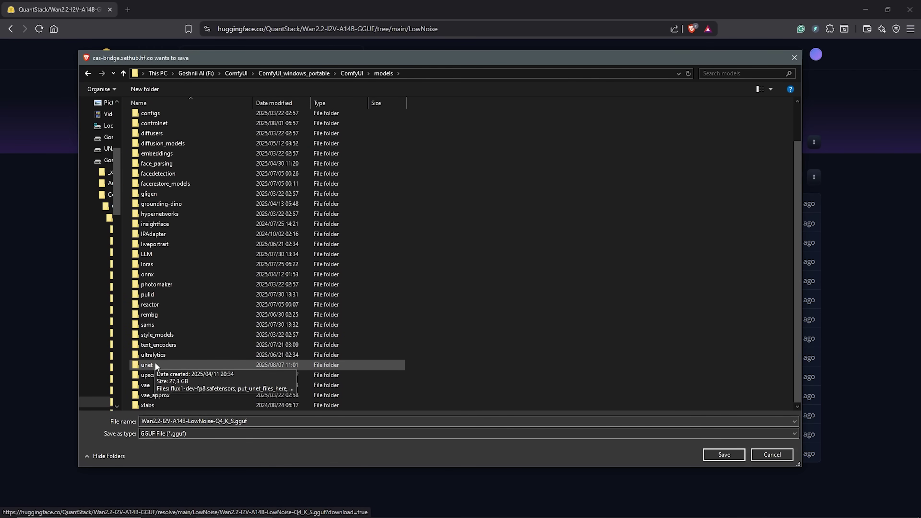
double_click(155, 362)
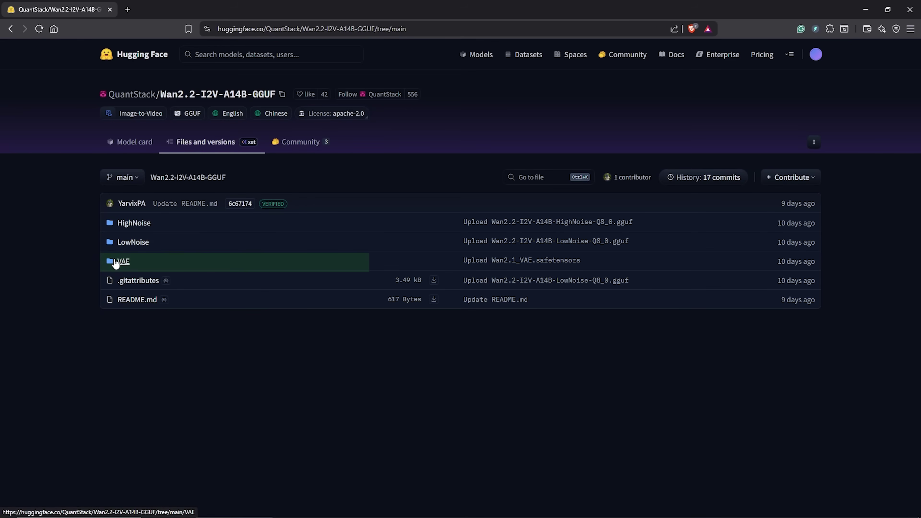
Save Wan2.1_VAE.safetensors into ComfyUI\models\vae as wan_2.1_vae.safetensors
click(126, 261)
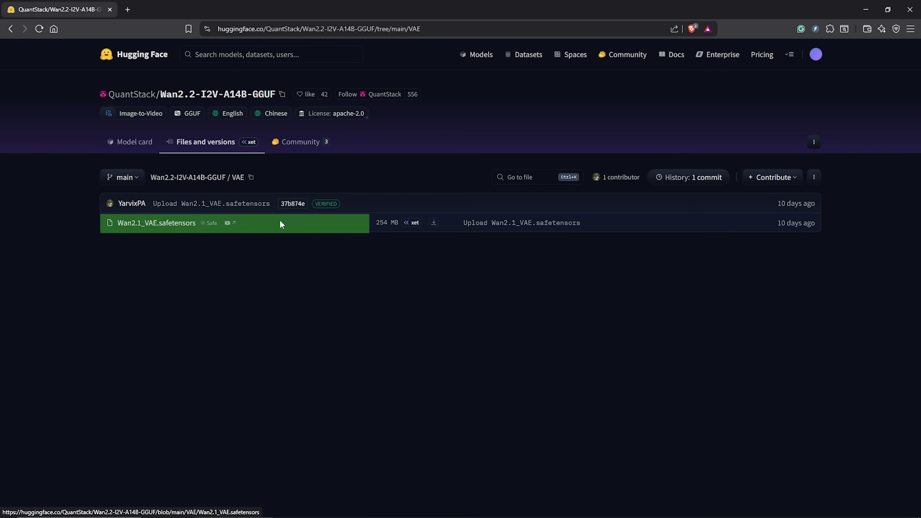
click(434, 223)
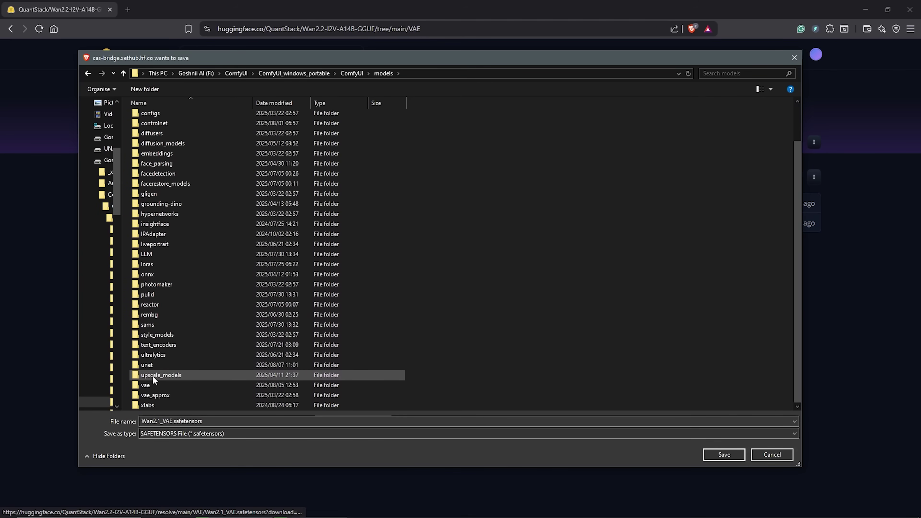
double_click(146, 386)
click(171, 167)
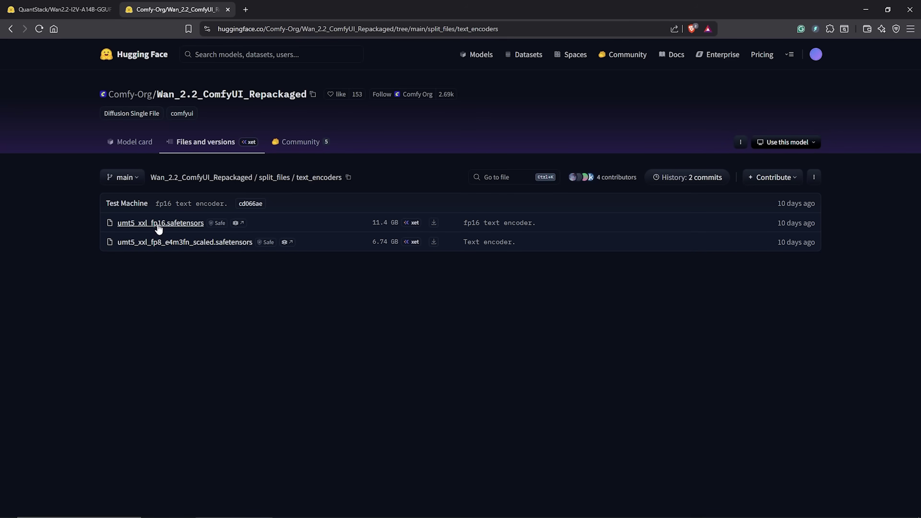
drag(160, 222, 160, 242)
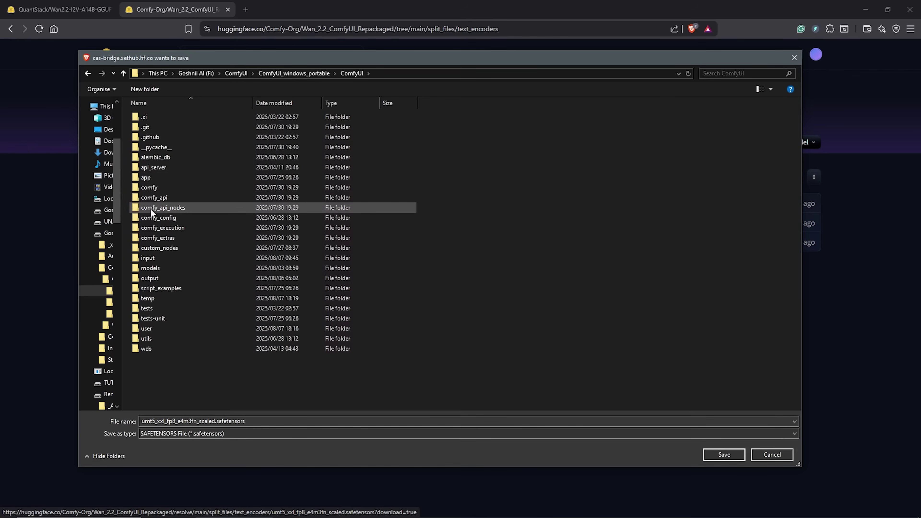
double_click(166, 267)
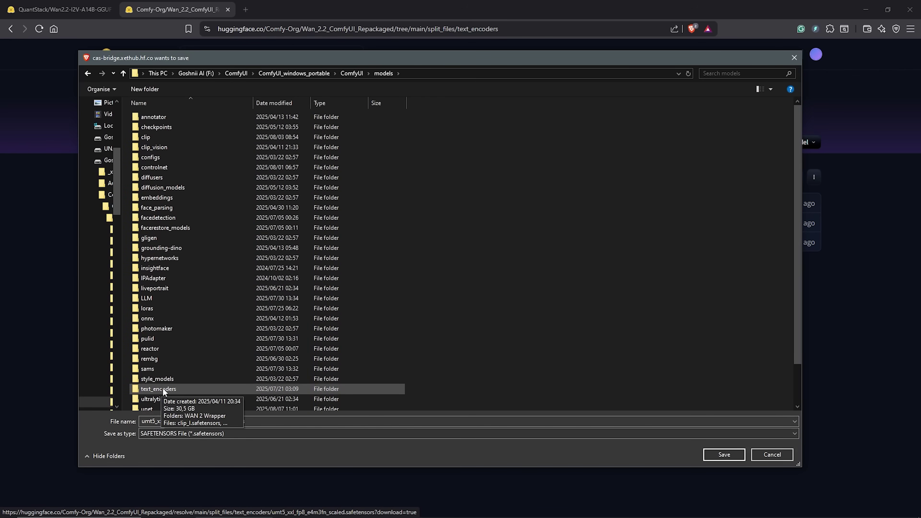
double_click(159, 389)
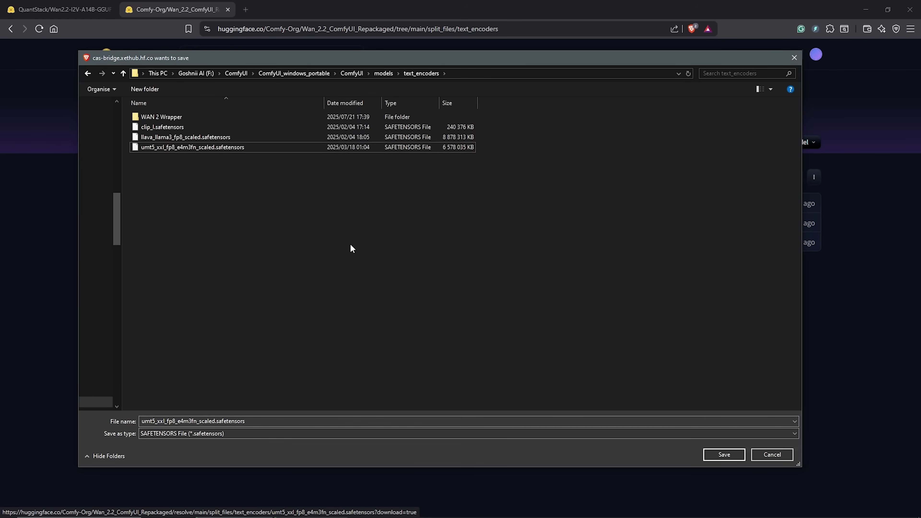
click(767, 456)
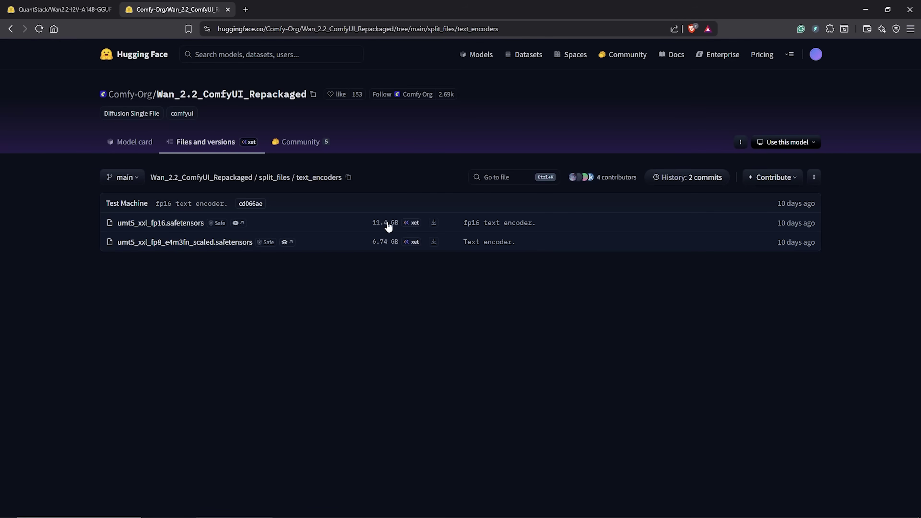
key(alt+Tab)
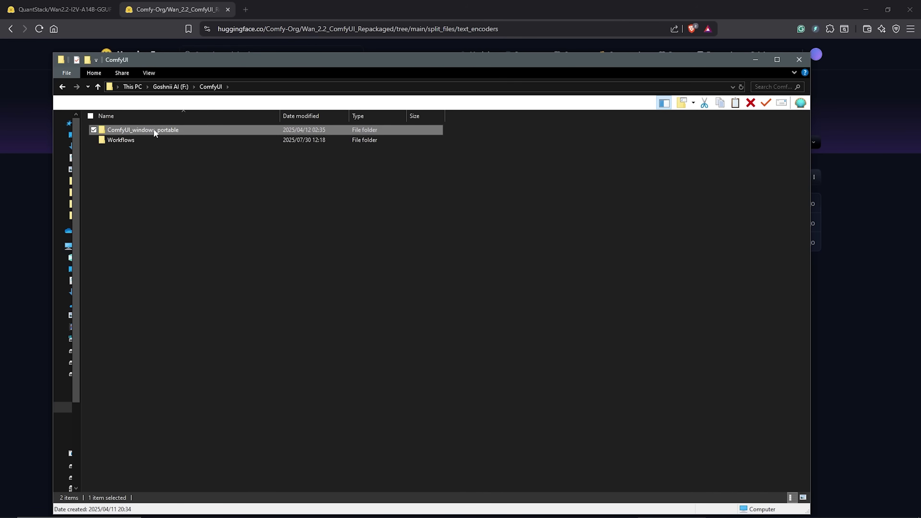
double_click(176, 132)
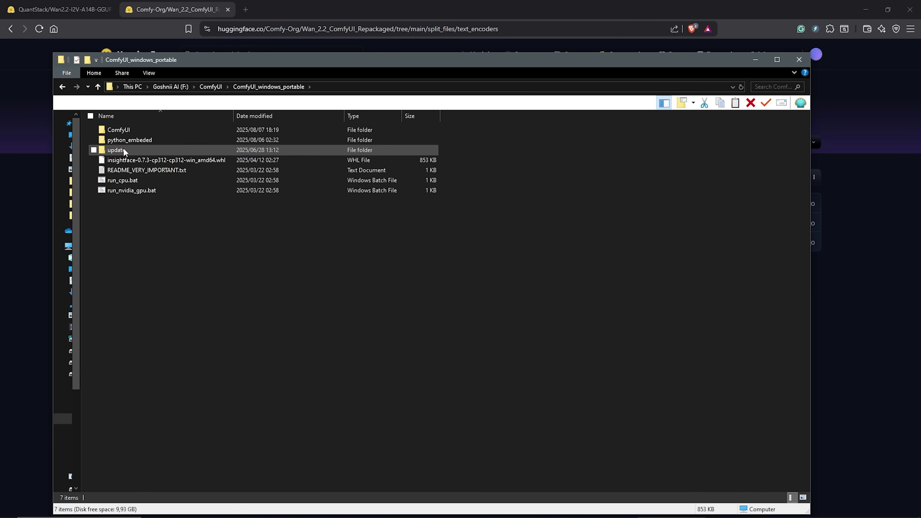
click(114, 150)
double_click(121, 151)
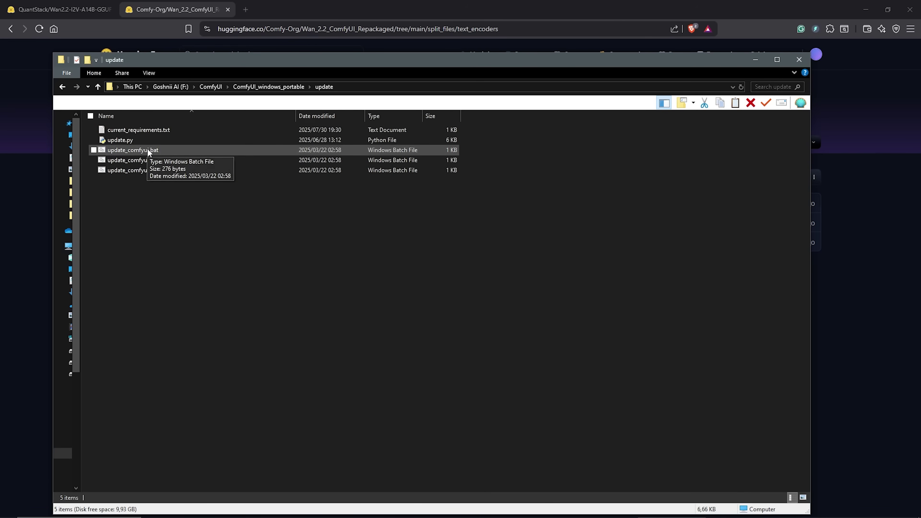
right_click(141, 149)
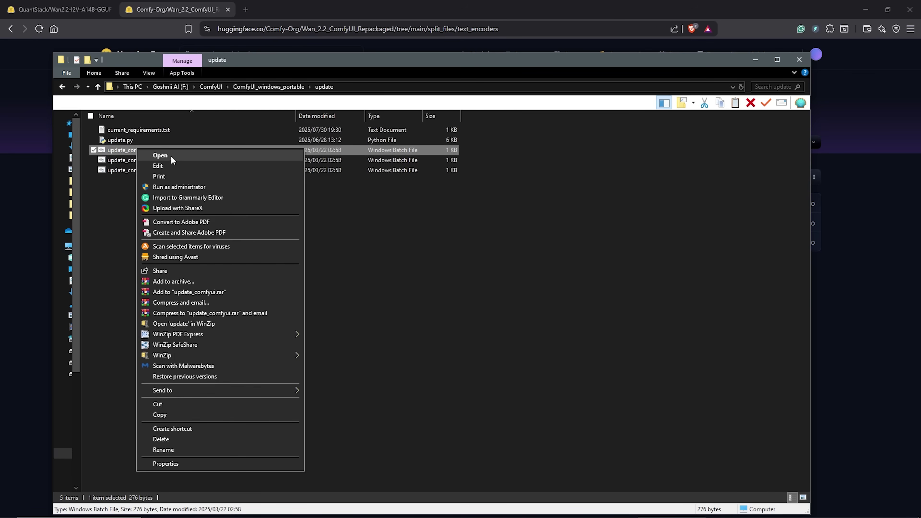
click(379, 231)
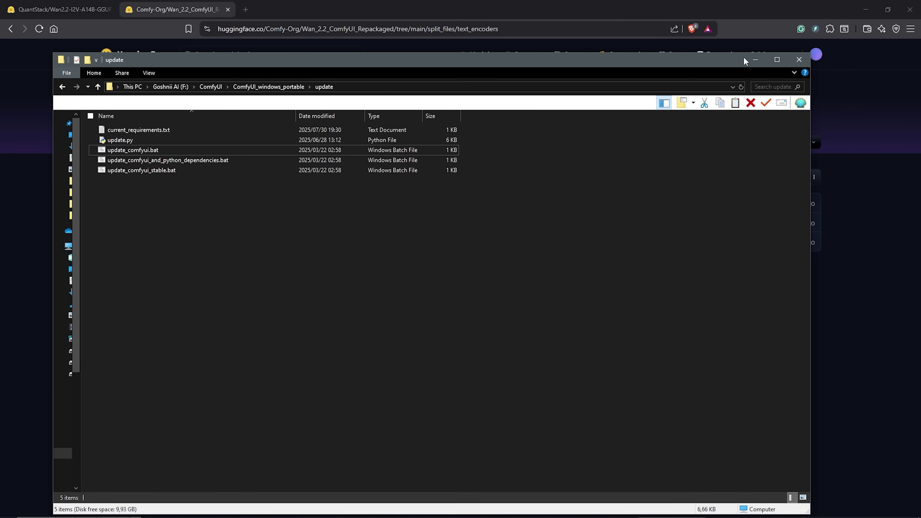
click(799, 64)
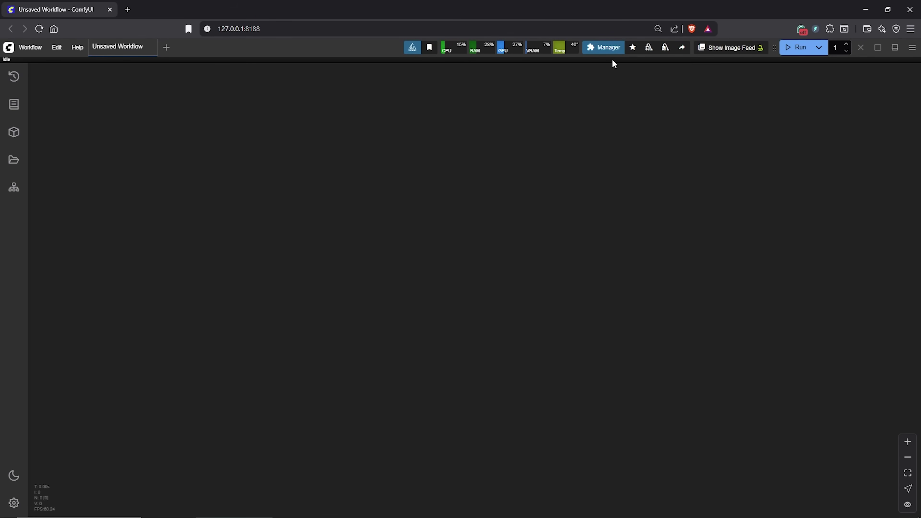
Filter the Custom Nodes Manager to installed packs and check the GGUF pack
click(613, 53)
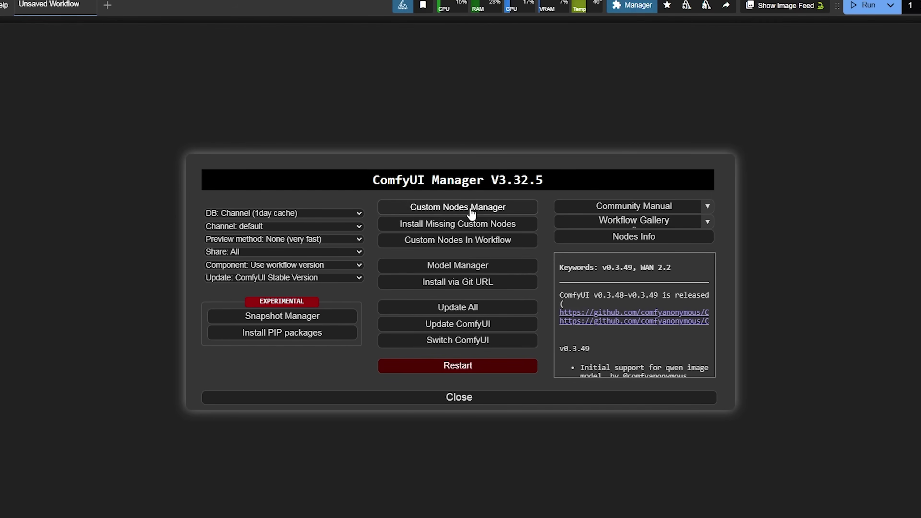
click(452, 209)
click(257, 106)
text(GGUF)
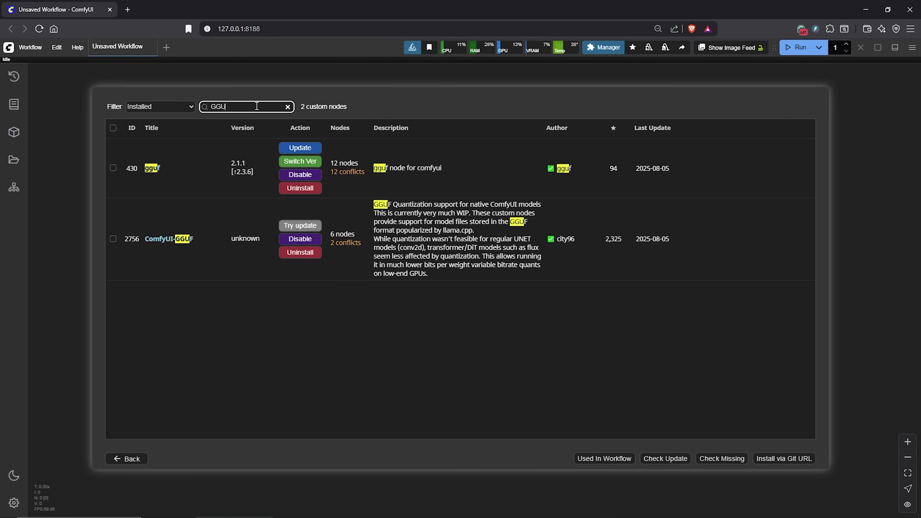
click(113, 168)
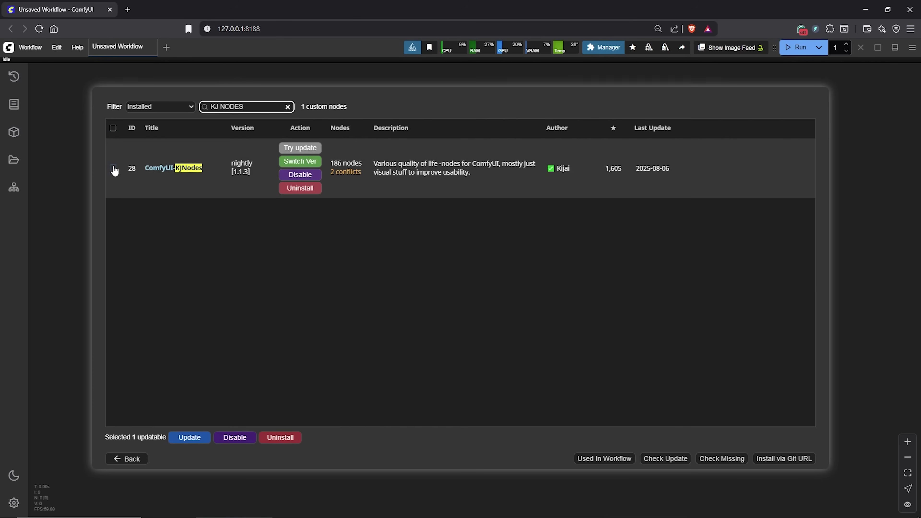
Confirm KJNodes, Use Everywhere, LayerStyle and VideoHelperSuite are installed, then go back to the main menu
click(112, 168)
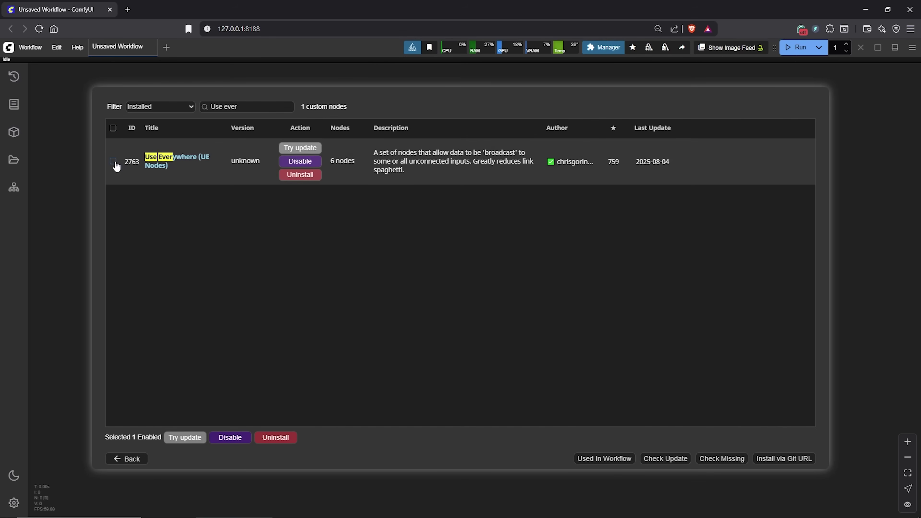
click(113, 161)
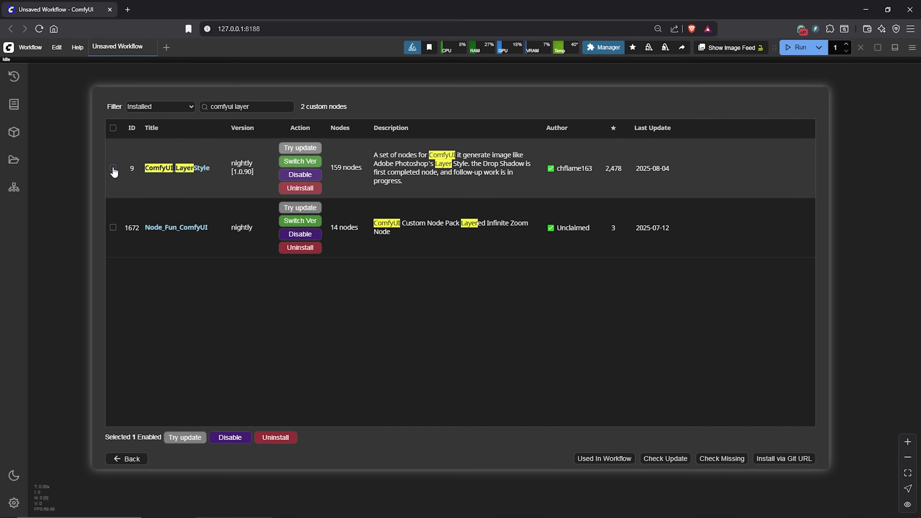
click(113, 168)
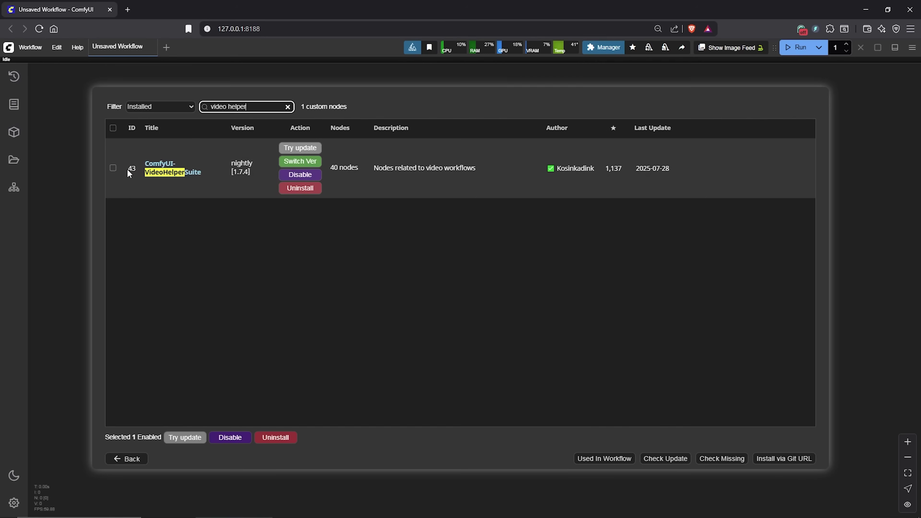
click(112, 168)
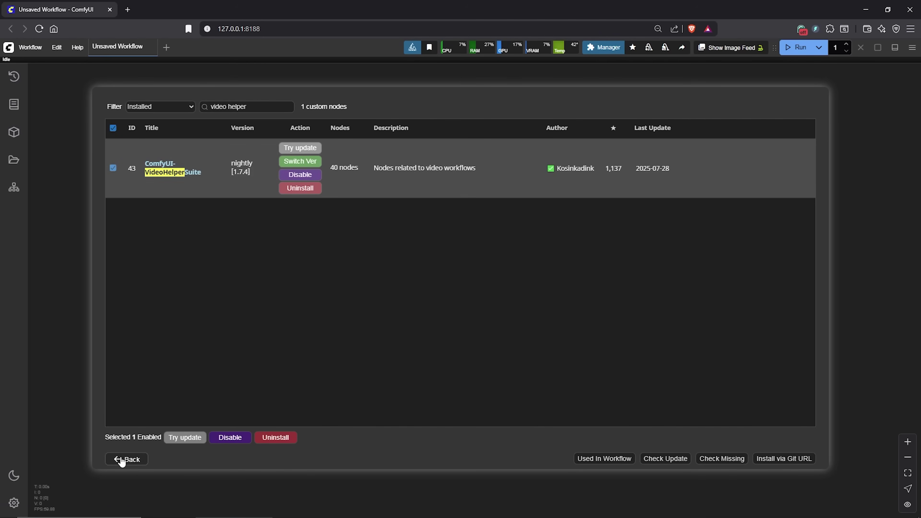
click(121, 459)
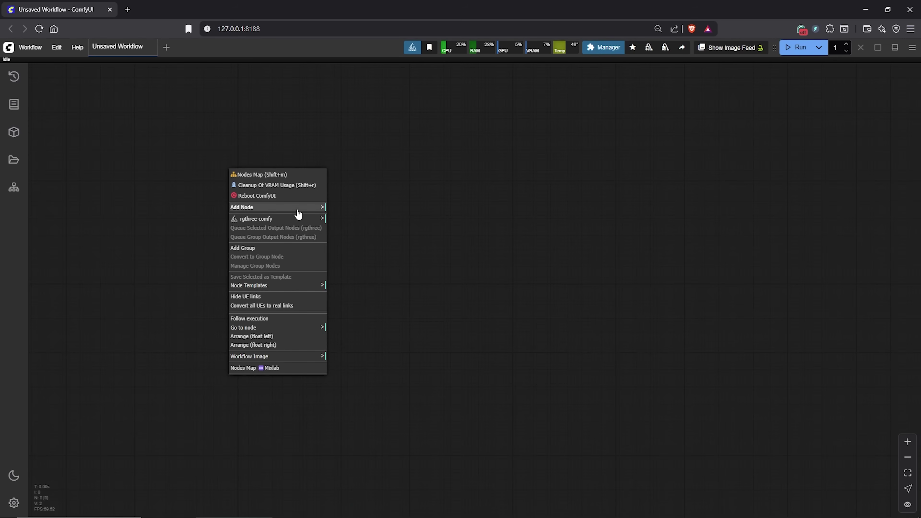
Add a Load Image node with the McDonald's diner picture and enlarge it
click(299, 208)
click(374, 154)
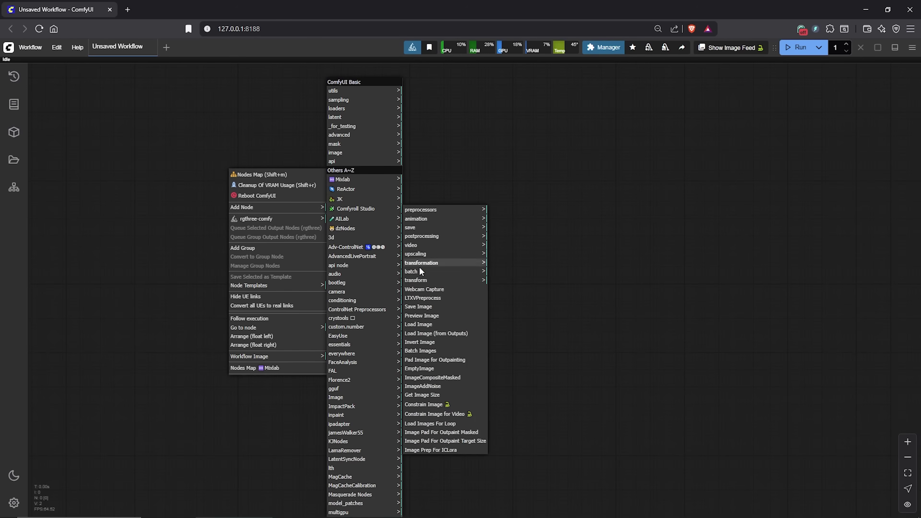
click(419, 327)
drag(350, 333, 369, 388)
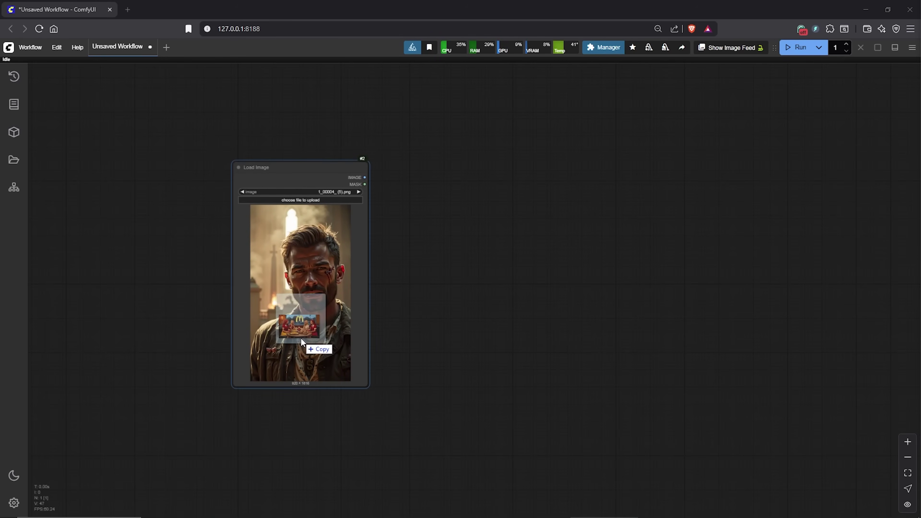
drag(301, 338, 301, 338)
drag(365, 384, 619, 432)
drag(447, 175, 314, 153)
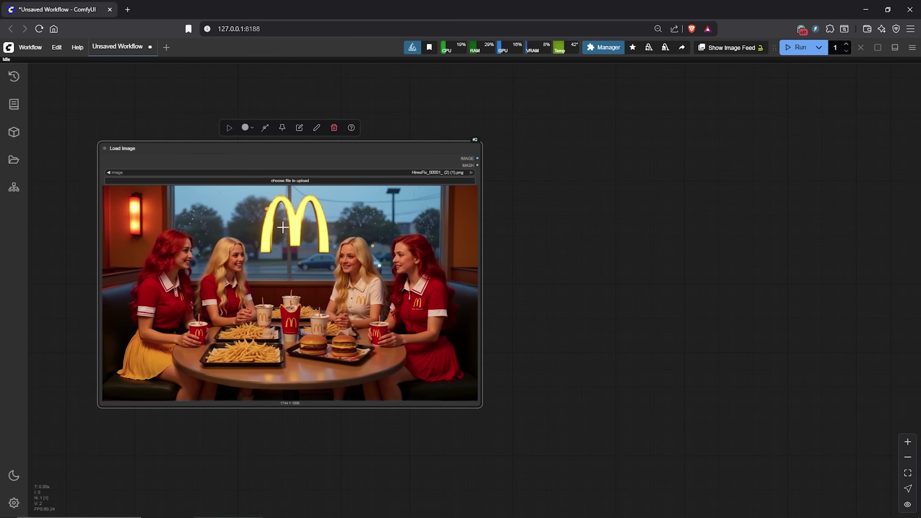
Browse the canvas Add Node menu to the conditioning category
right_click(444, 160)
click(508, 194)
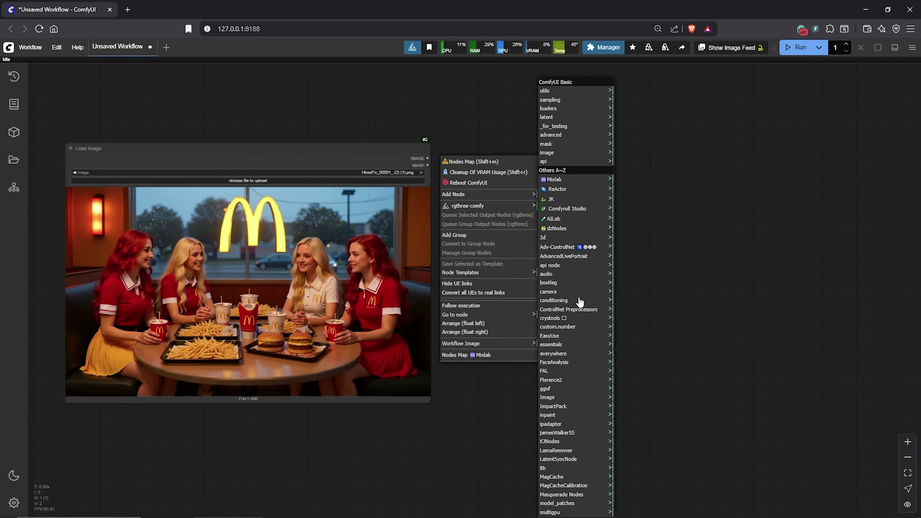
click(587, 303)
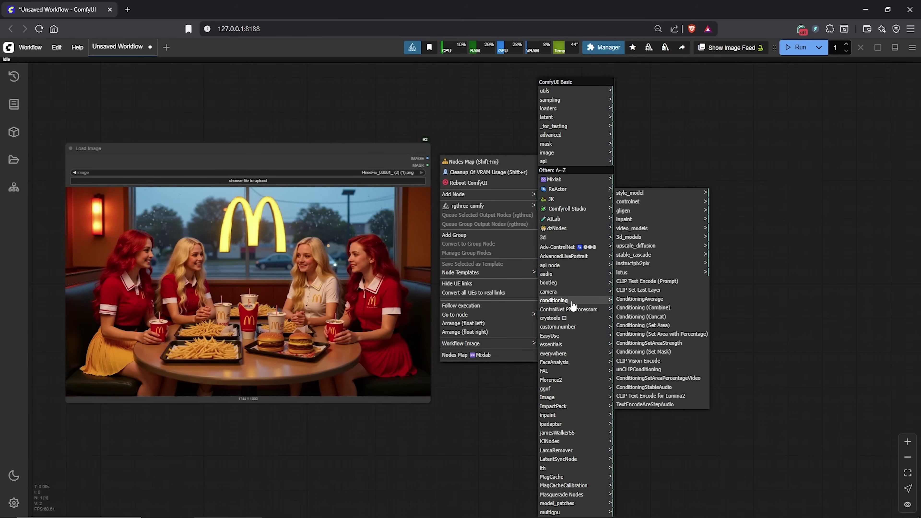
Add a WanImageToVideo node and link the loaded image to its start_image
click(654, 232)
click(740, 317)
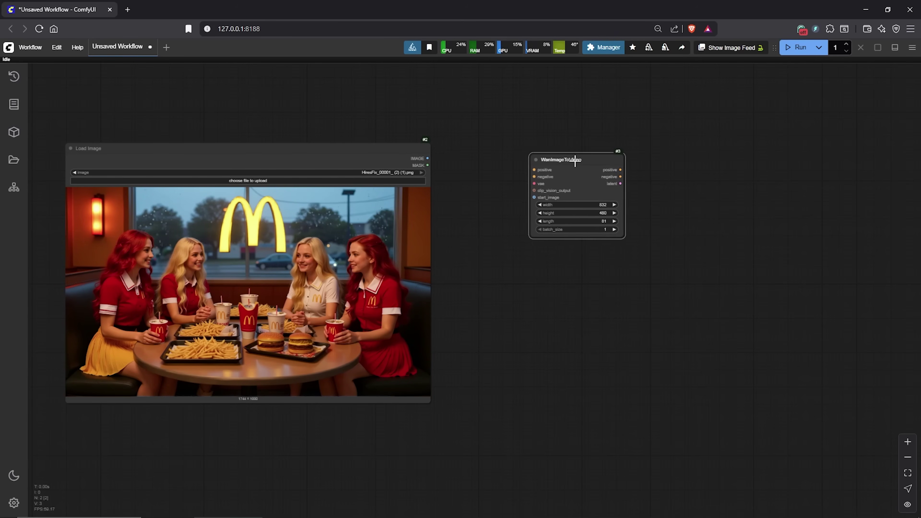
drag(431, 403, 353, 323)
drag(228, 154, 342, 148)
scroll(495, 176, up, 2)
scroll(495, 175, up, 2)
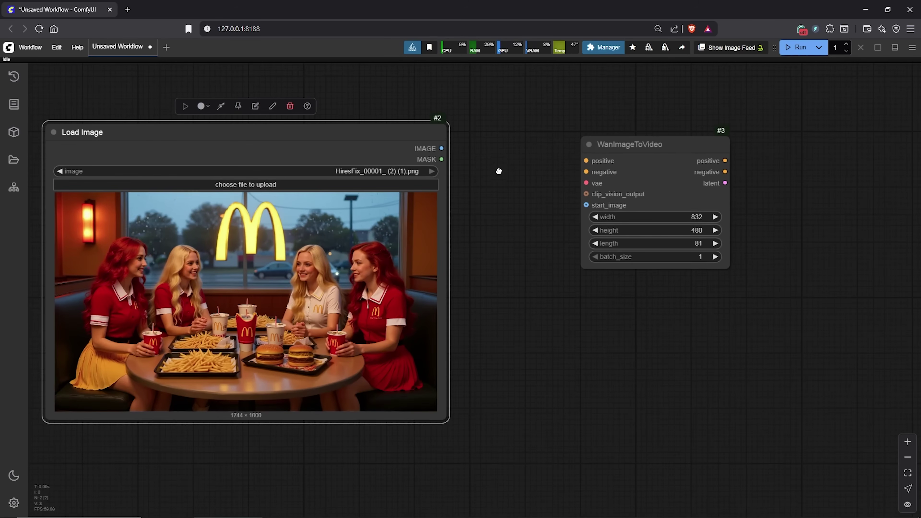
drag(497, 170, 537, 201)
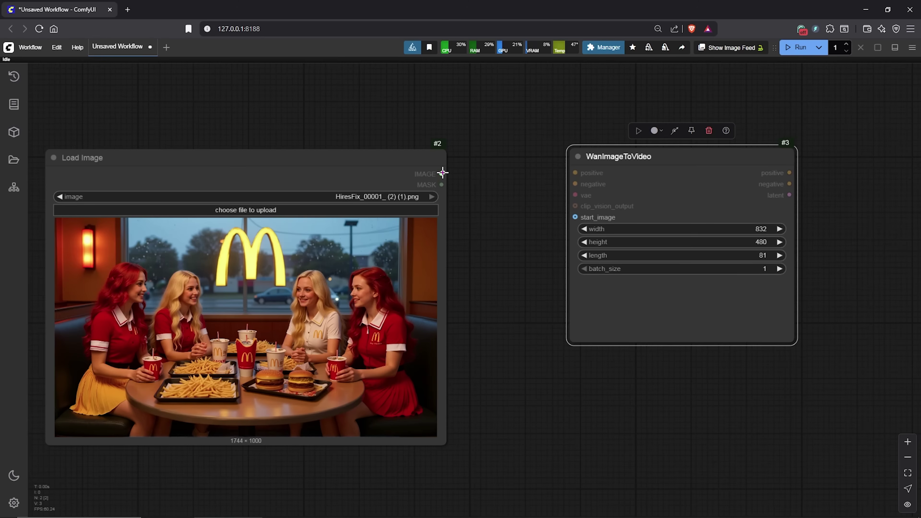
drag(551, 251, 576, 217)
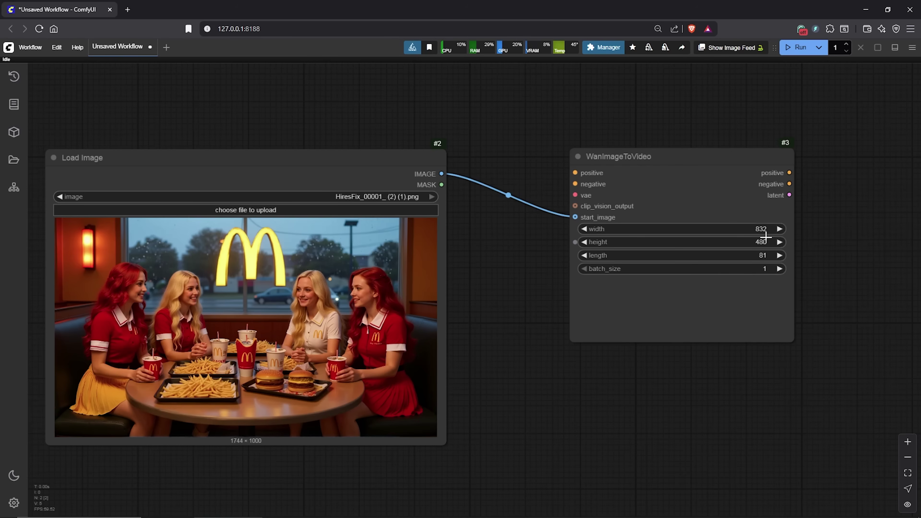
Set WanImageToVideo to width 960 and height 704, keeping length 81
click(759, 230)
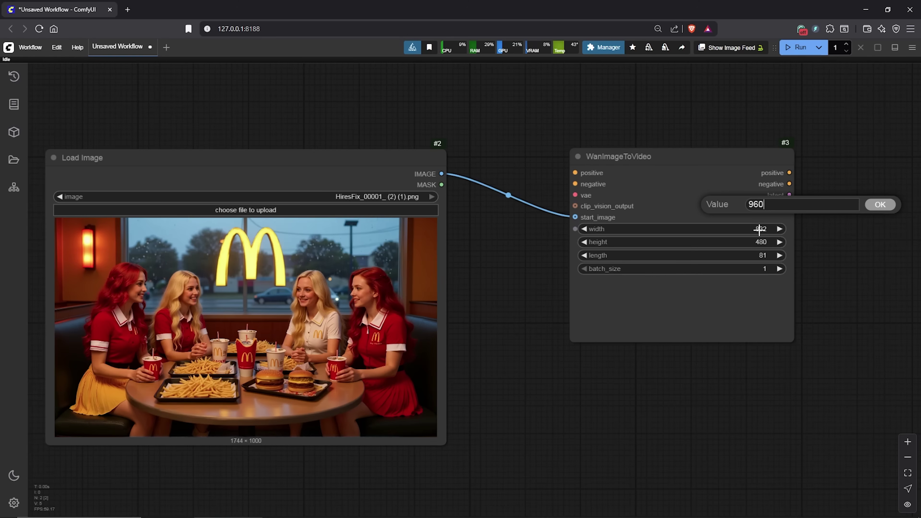
key(Return)
click(762, 242)
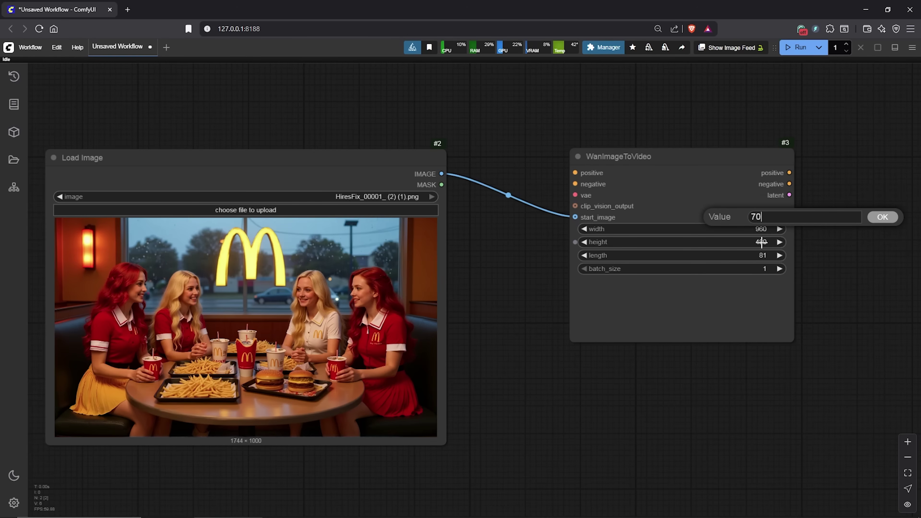
key(Return)
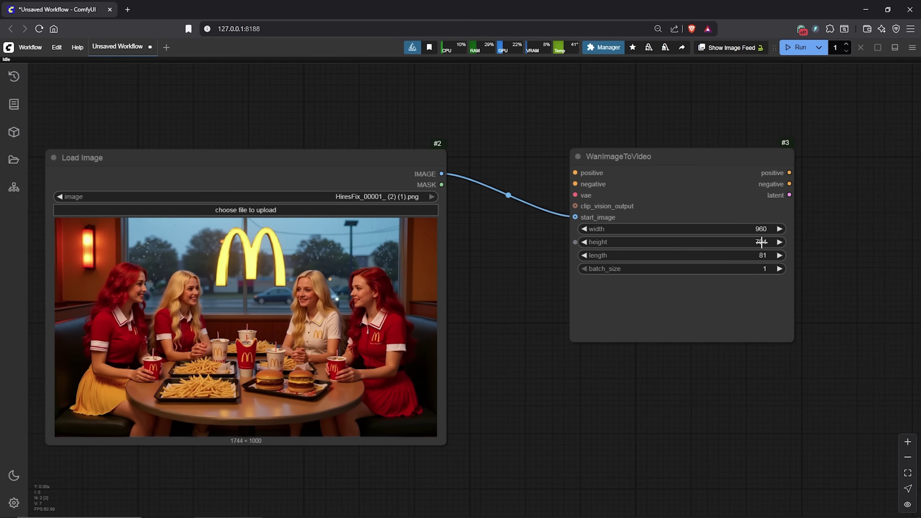
click(761, 256)
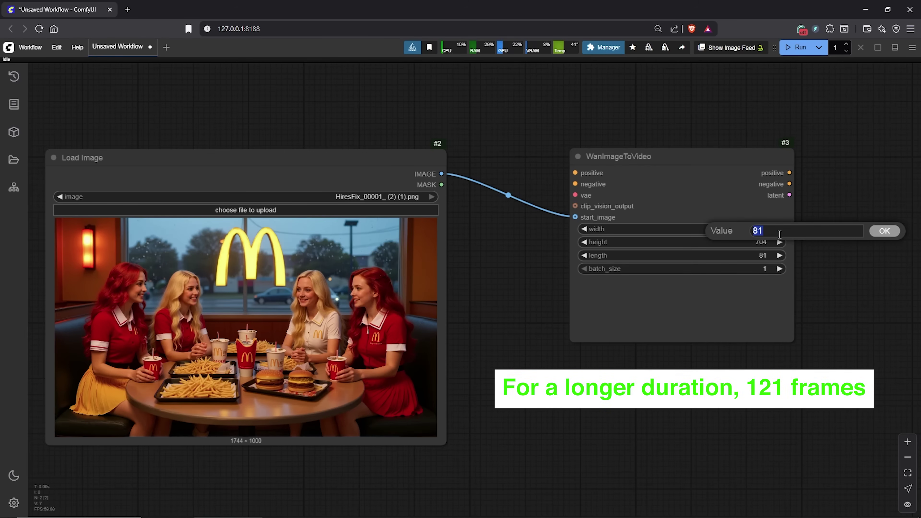
click(878, 236)
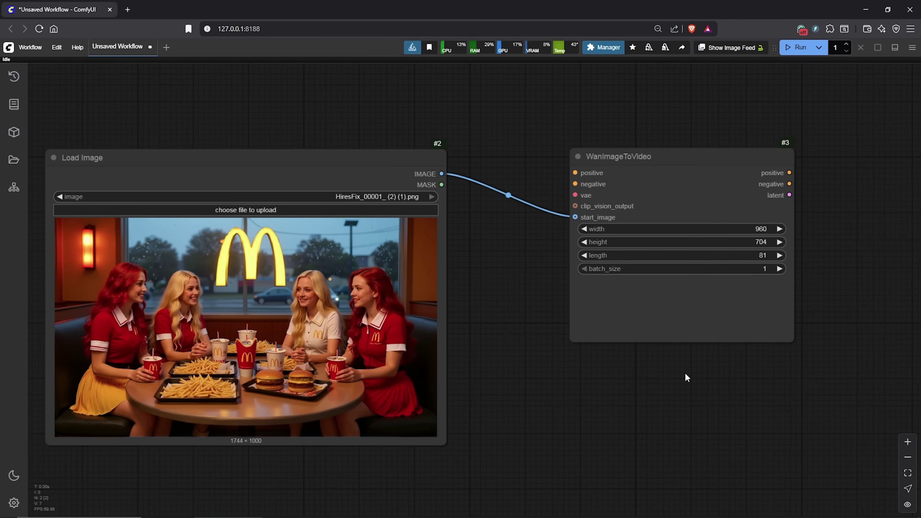
Select the Load Image and WanImageToVideo nodes and wrap them in a new group
scroll(684, 373, down, 4)
drag(637, 405, 671, 359)
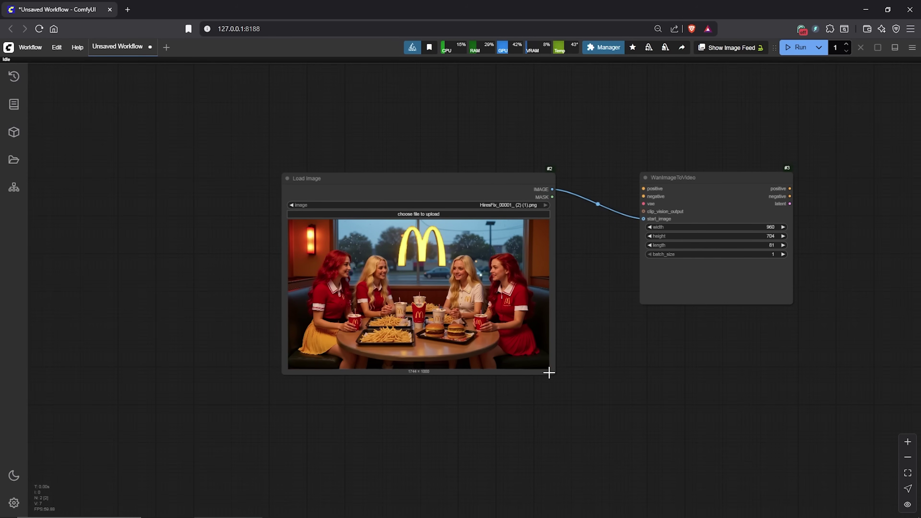
drag(554, 371, 525, 349)
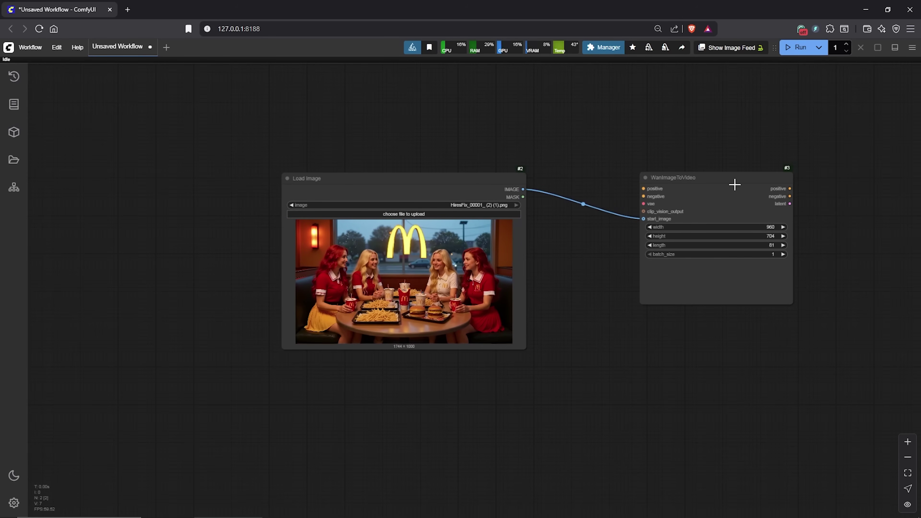
drag(849, 149, 762, 132)
drag(765, 133, 128, 370)
right_click(490, 250)
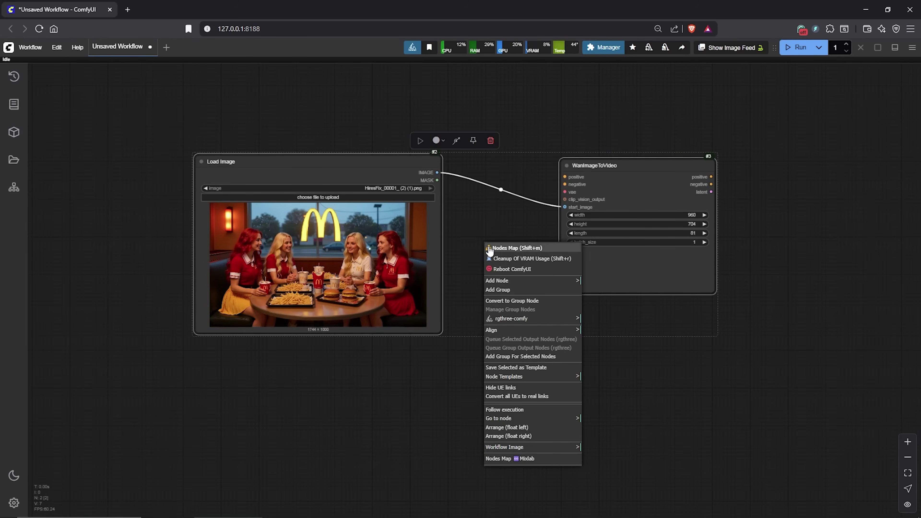
click(522, 357)
Title the group 'LOAD IMAGE'
right_click(231, 145)
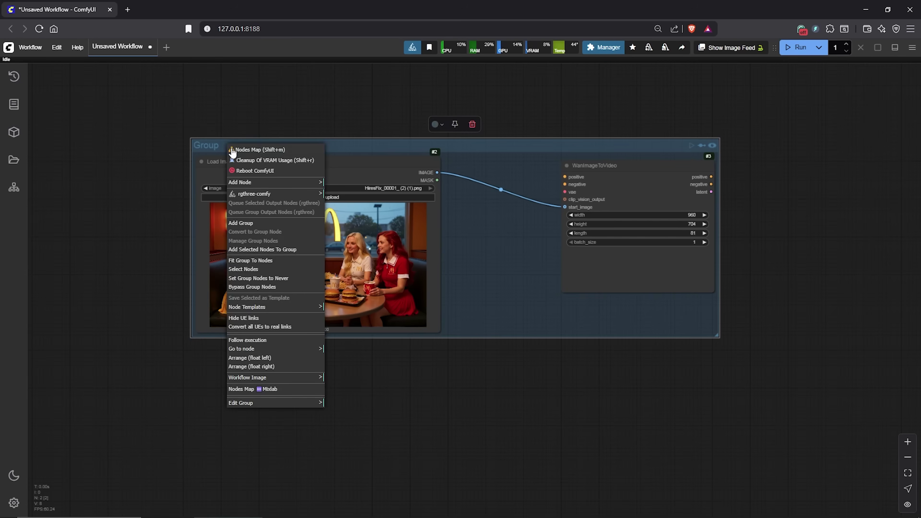
click(319, 387)
text(LOAD IMAGE)
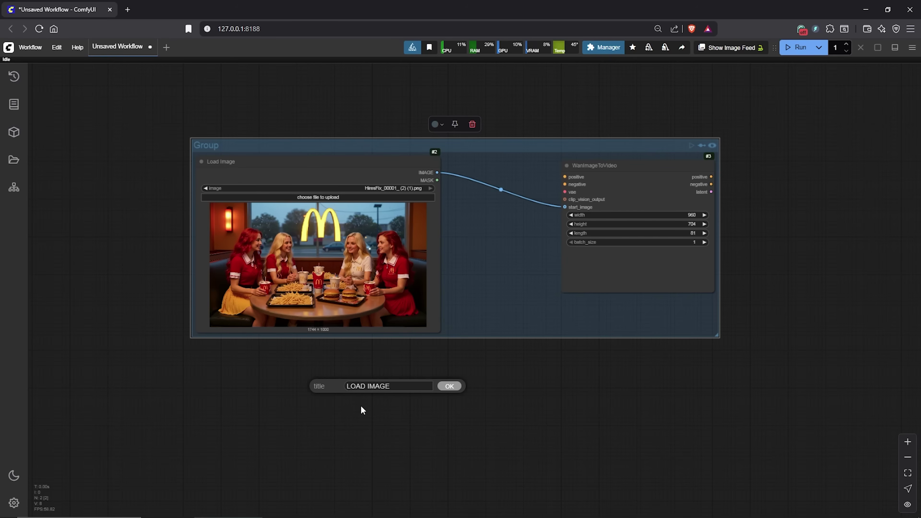
click(455, 389)
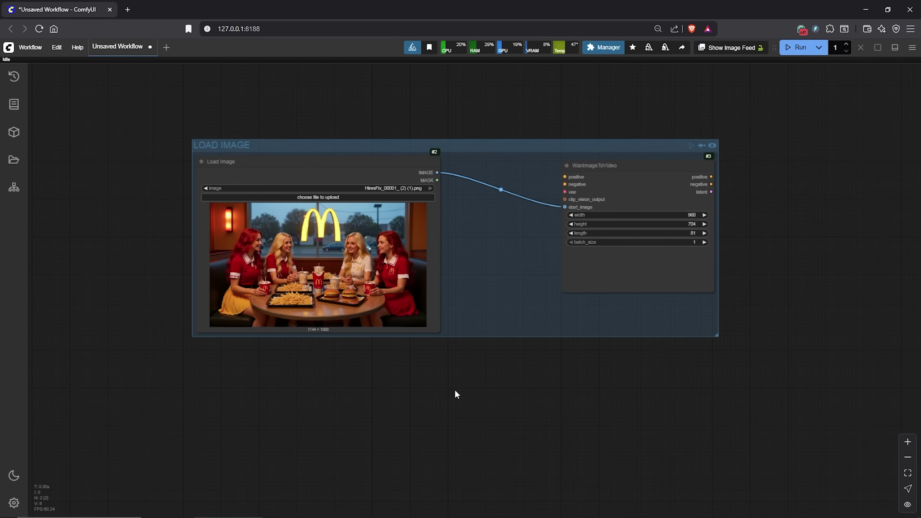
drag(455, 390, 517, 141)
scroll(475, 317, up, 3)
Add a GGUF Loader and a widened LoraLoaderModelOnly node to the canvas
right_click(183, 202)
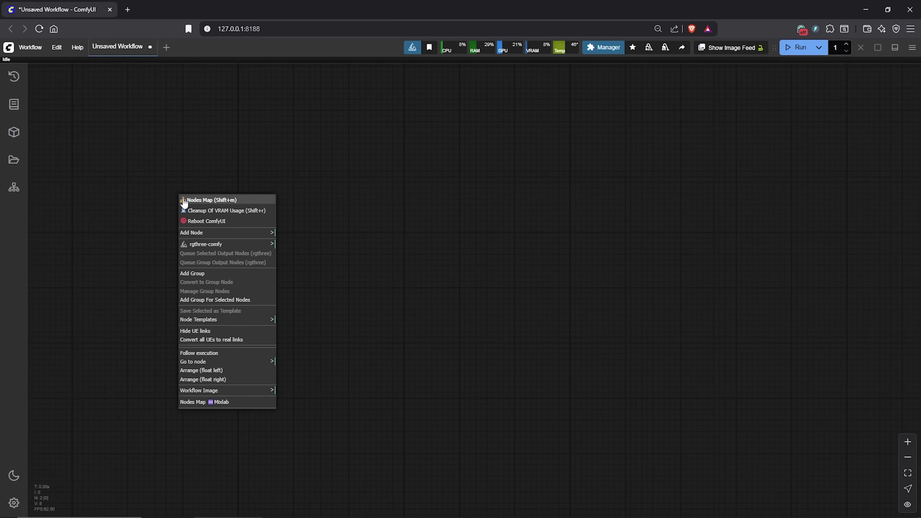
click(198, 235)
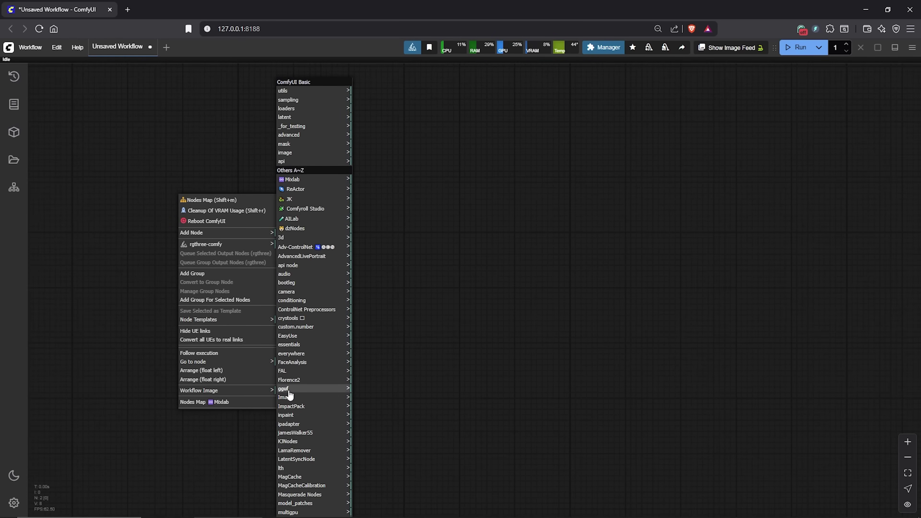
click(314, 390)
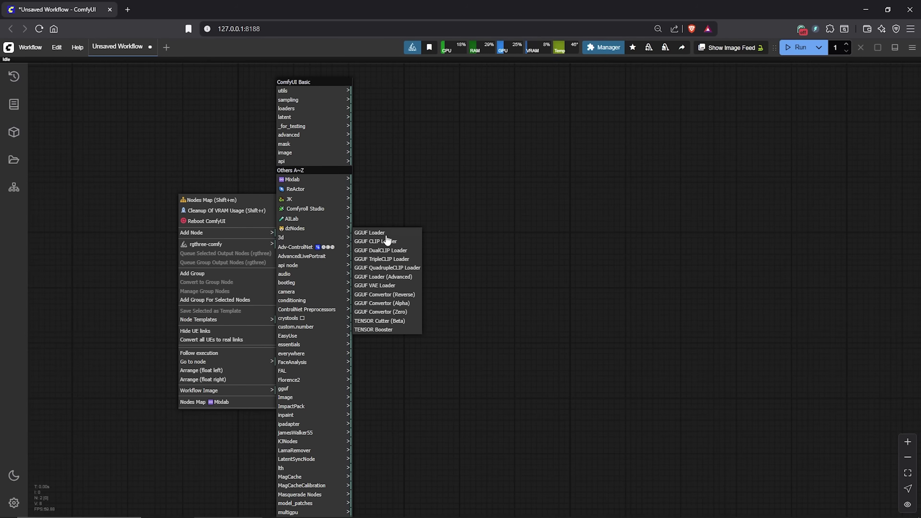
click(394, 236)
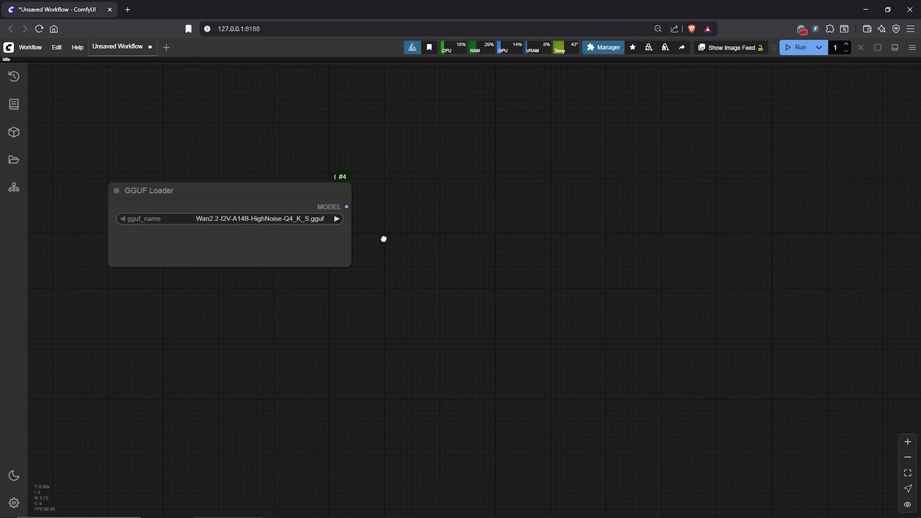
right_click(349, 184)
click(379, 220)
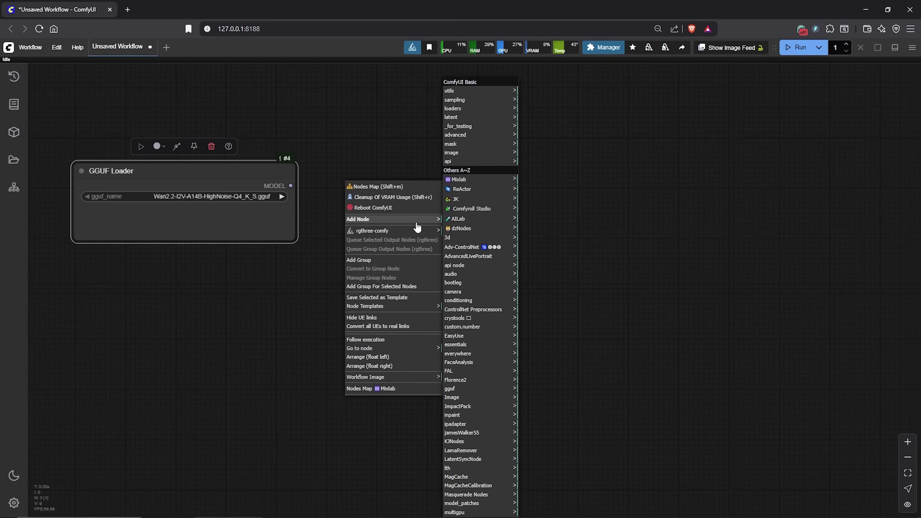
click(464, 108)
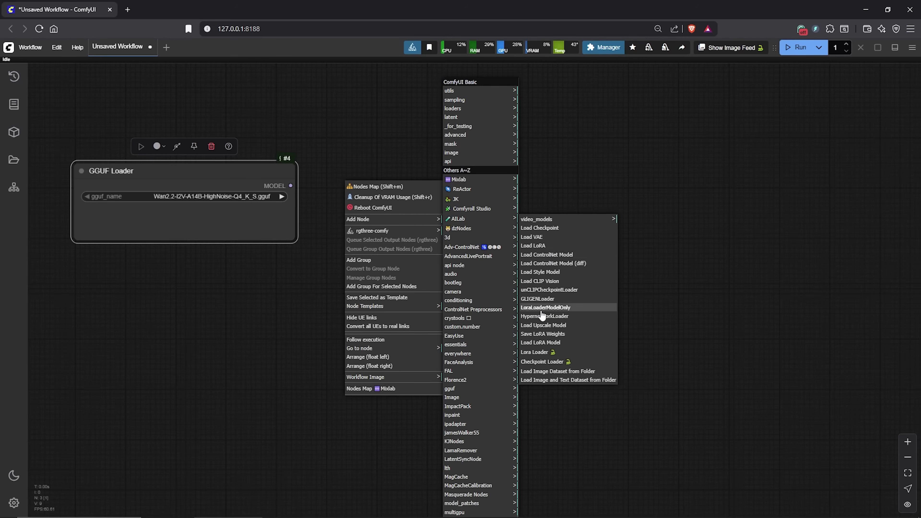
click(563, 308)
drag(482, 225, 536, 254)
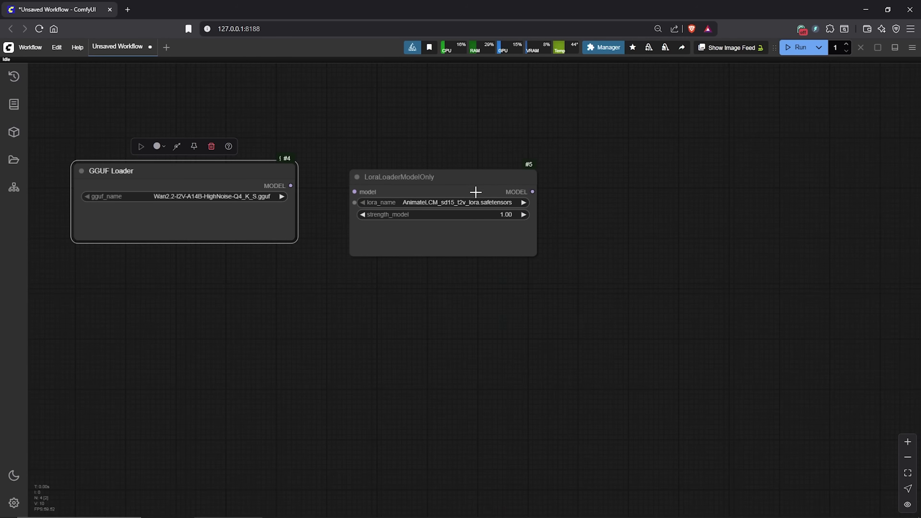
click(634, 184)
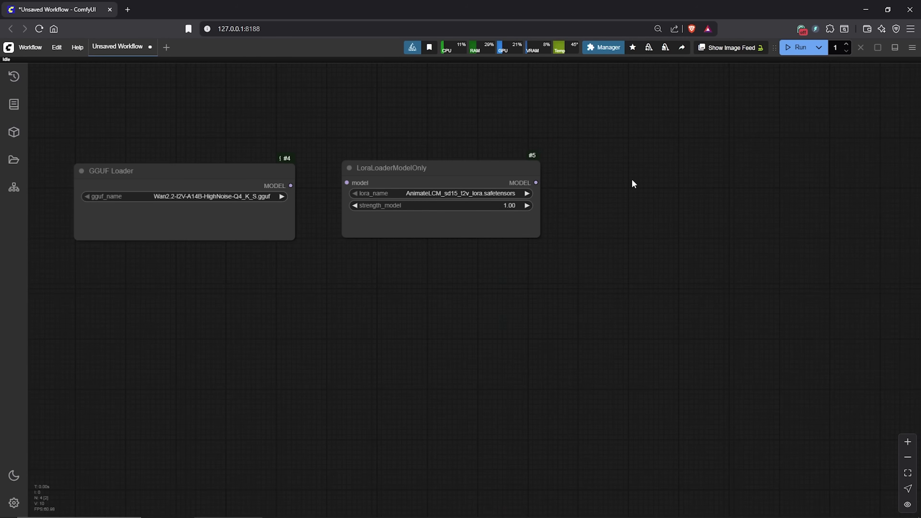
Add a Patch Sage Attention KJ node by searching 'sage attention'
double_click(606, 180)
text(sage attention)
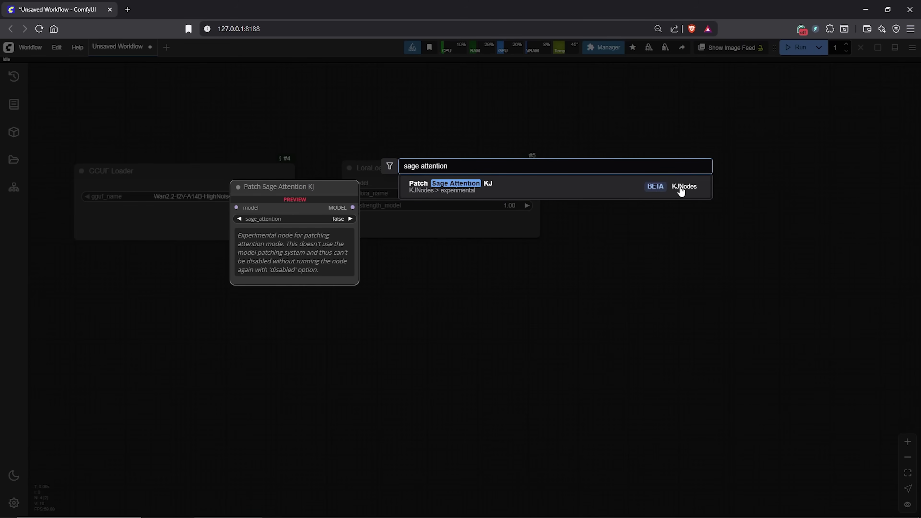
click(693, 188)
scroll(581, 260, down, 3)
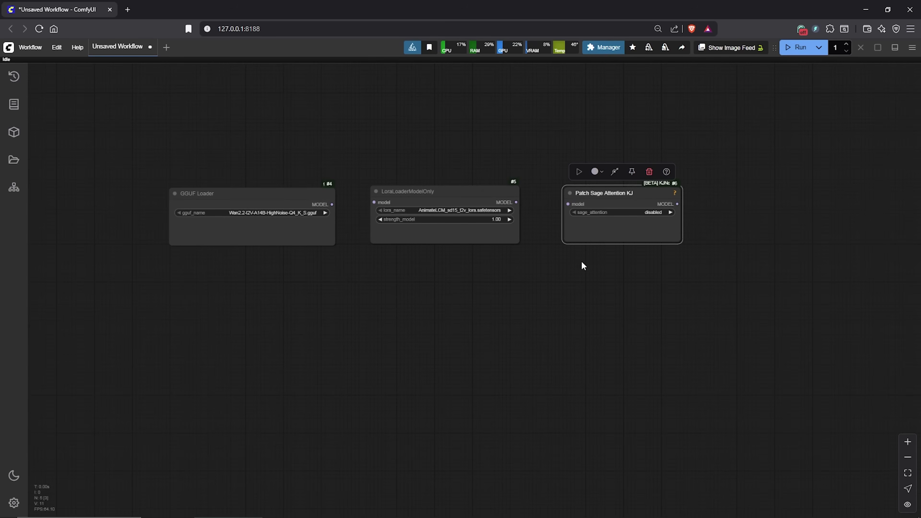
drag(581, 260, 476, 257)
Add a ModelSamplingSD3 node from the advanced model category
right_click(619, 189)
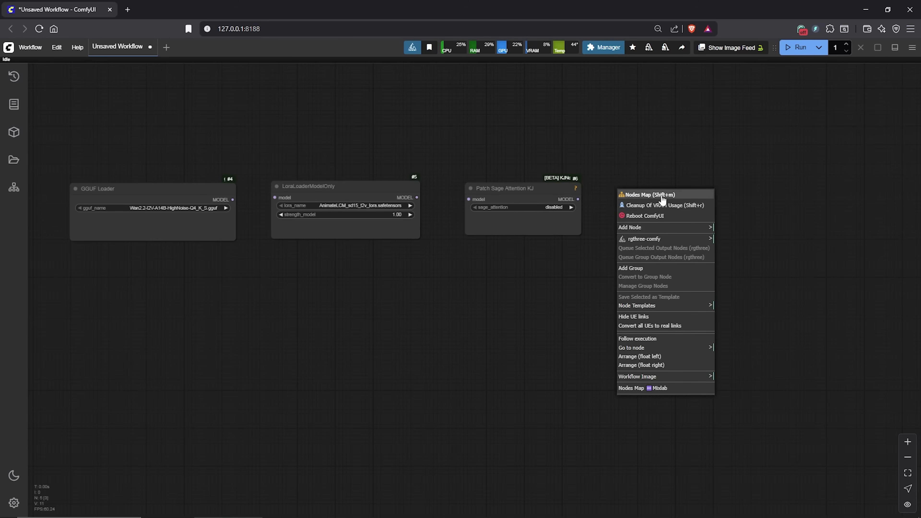
click(657, 229)
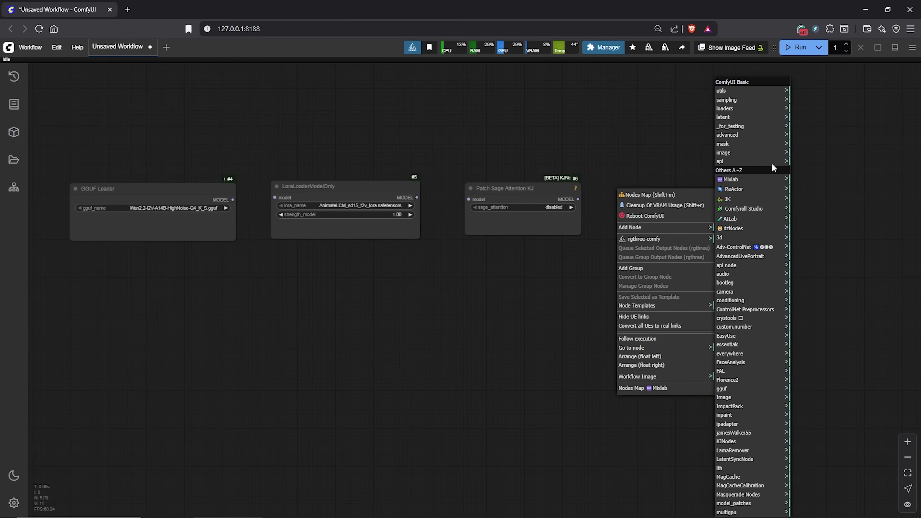
click(727, 135)
click(810, 257)
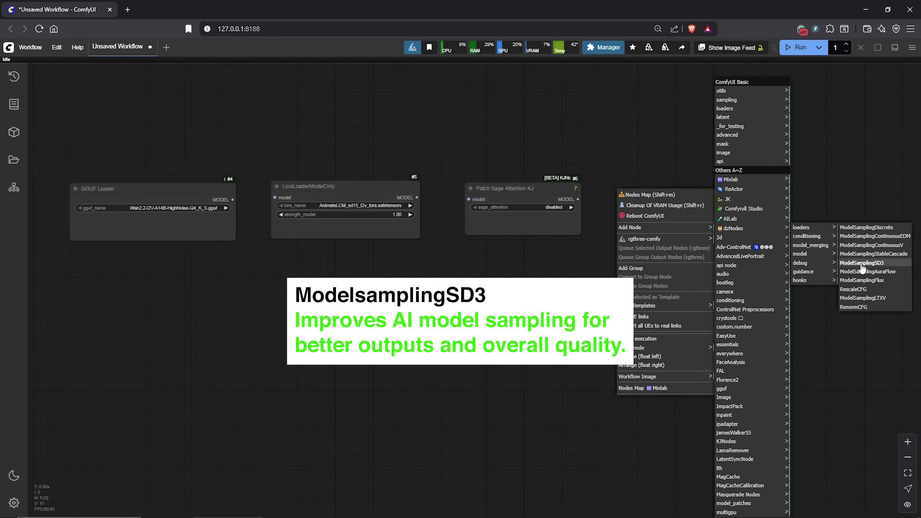
click(872, 264)
drag(544, 309, 580, 309)
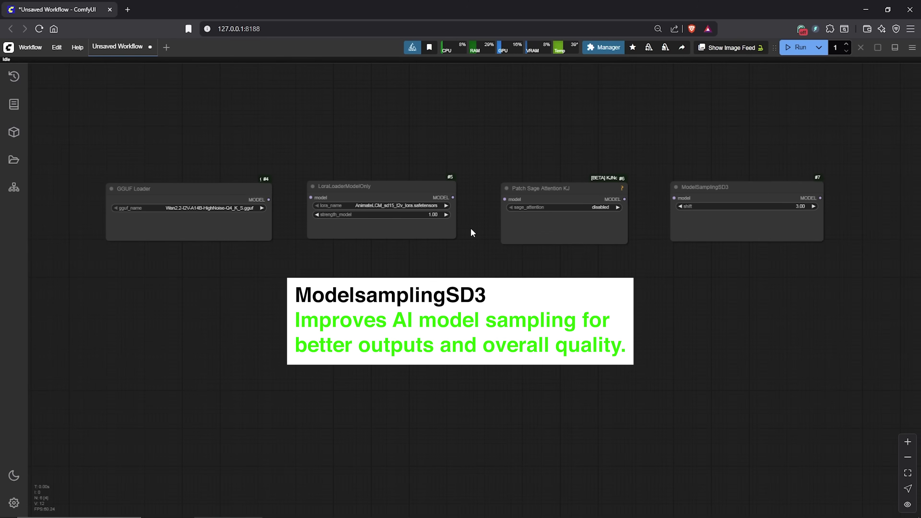
Chain GGUF Loader, LoRA loader, Patch Sage Attention and ModelSamplingSD3 via MODEL sockets
click(246, 192)
drag(268, 199, 311, 198)
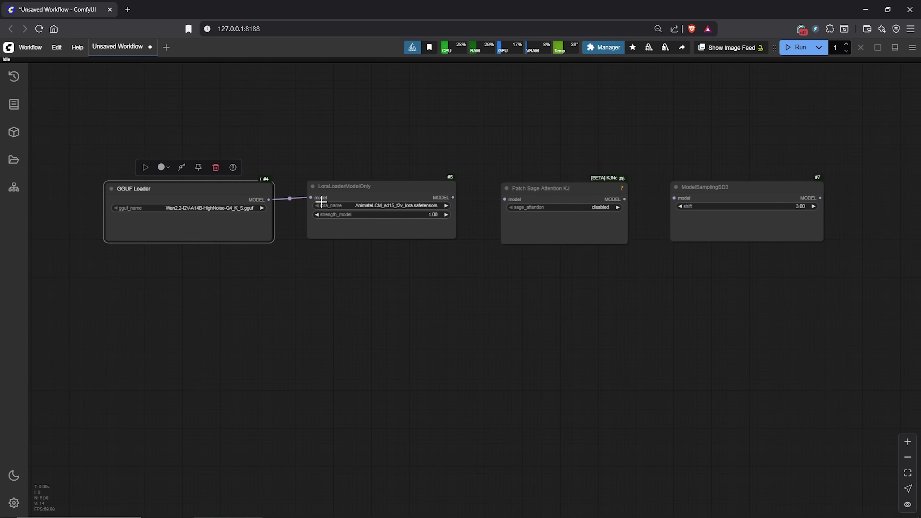
click(352, 196)
drag(454, 199, 508, 201)
click(518, 200)
drag(628, 201, 674, 198)
drag(60, 139, 858, 283)
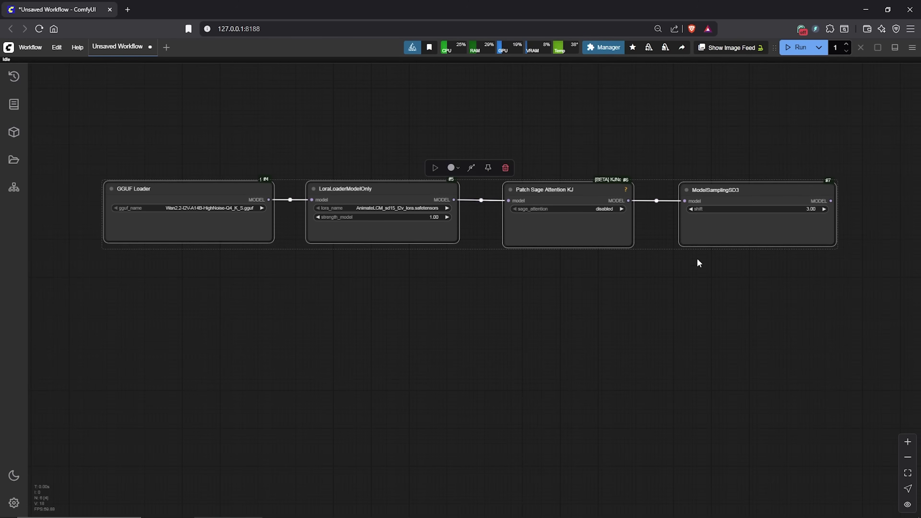
Clone the four-node model chain and place the copy below the original
right_click(586, 182)
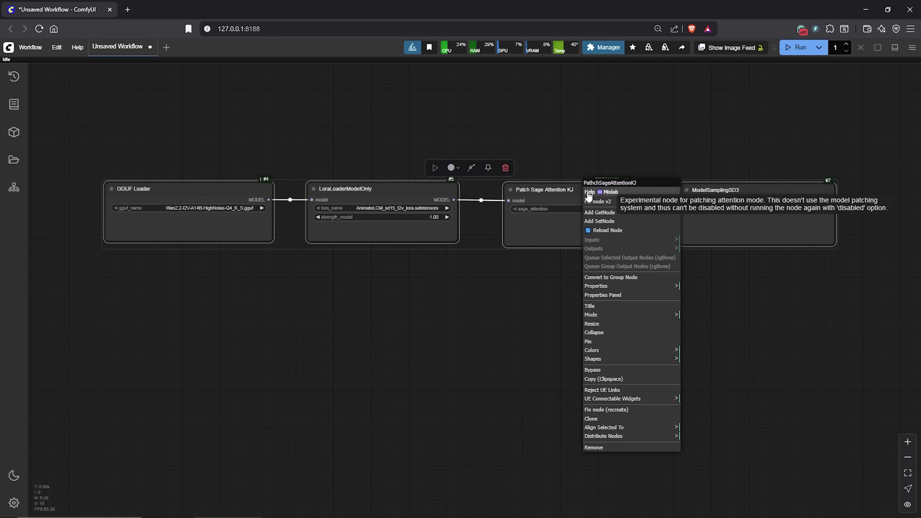
click(603, 419)
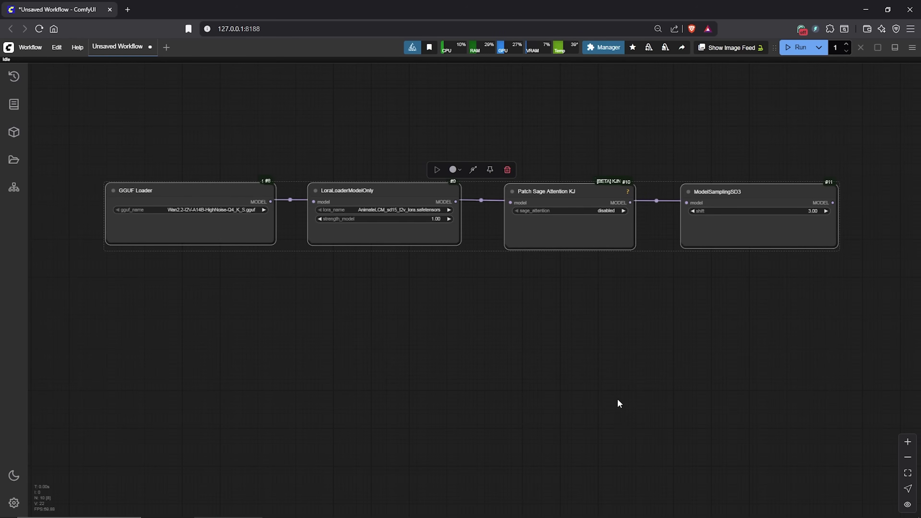
drag(575, 189, 575, 310)
click(616, 300)
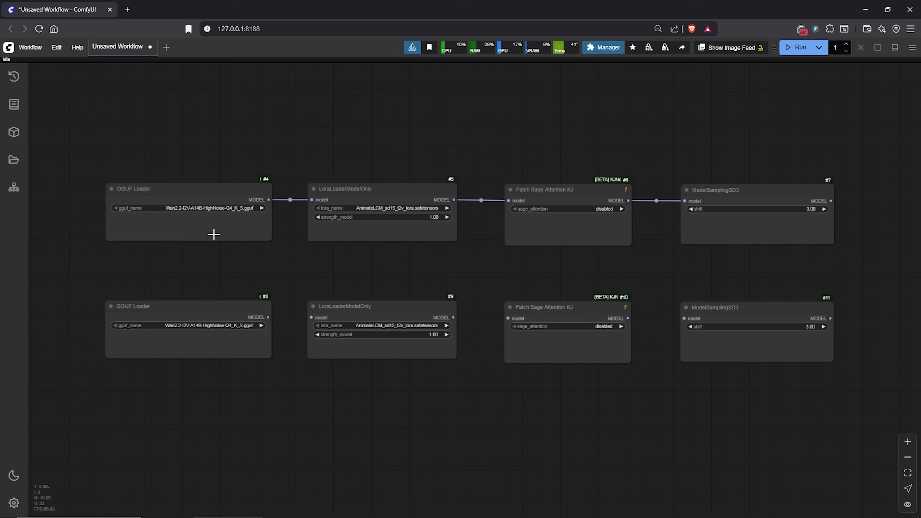
Keep HighNoise in loader #4, switch loader #8 to LowNoise, and link #8 to LoRA loader #9
drag(124, 170, 238, 185)
scroll(290, 198, up, 5)
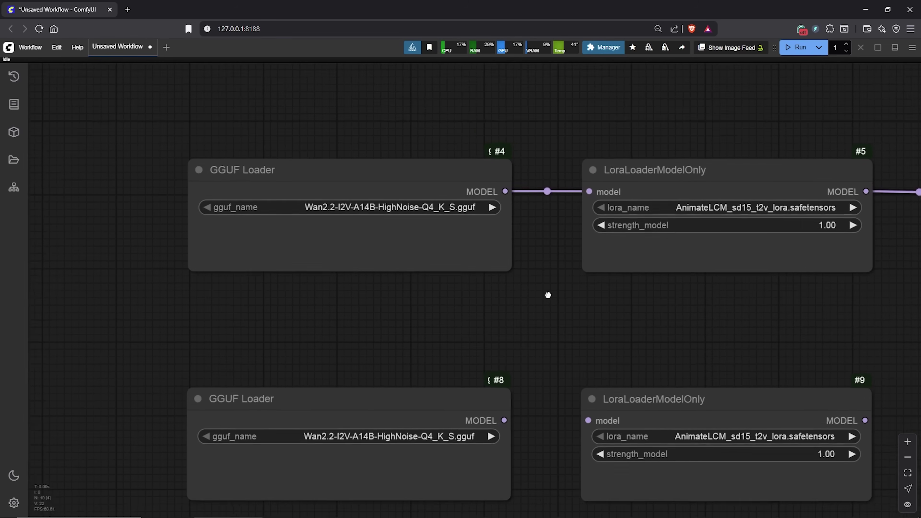
drag(549, 295, 525, 256)
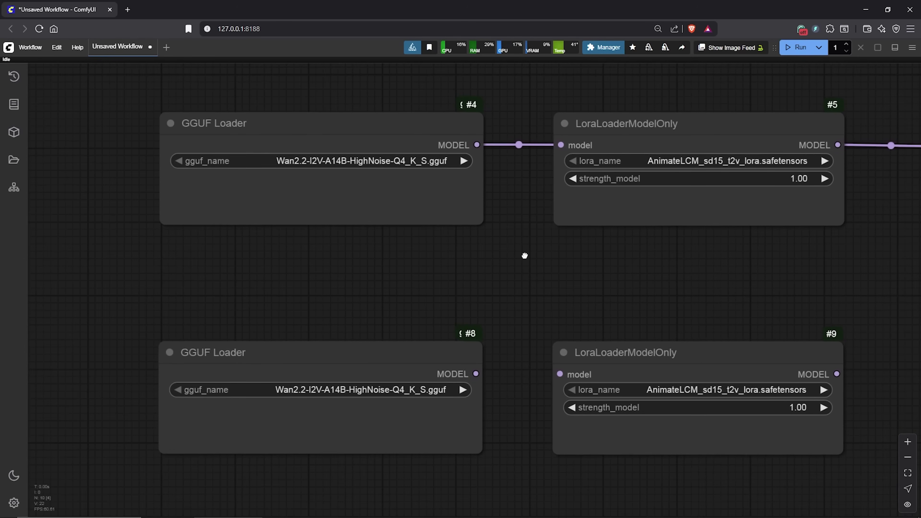
click(347, 163)
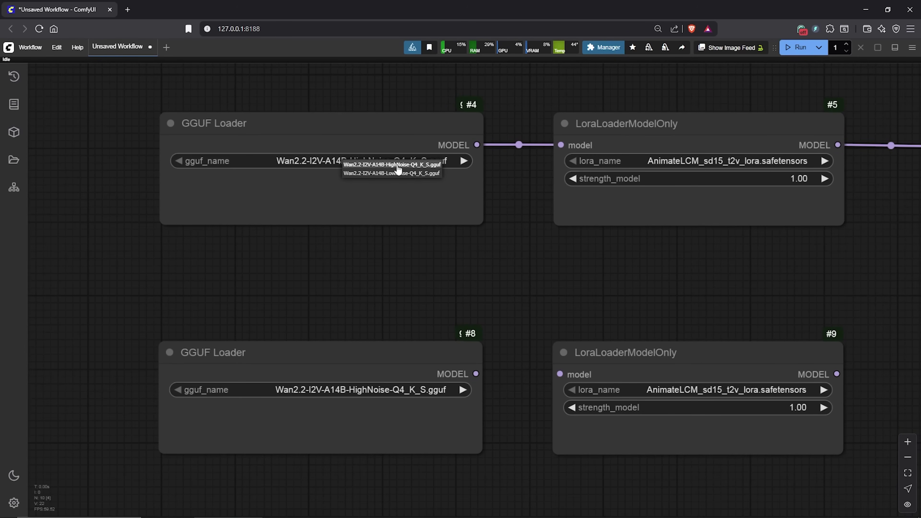
click(380, 165)
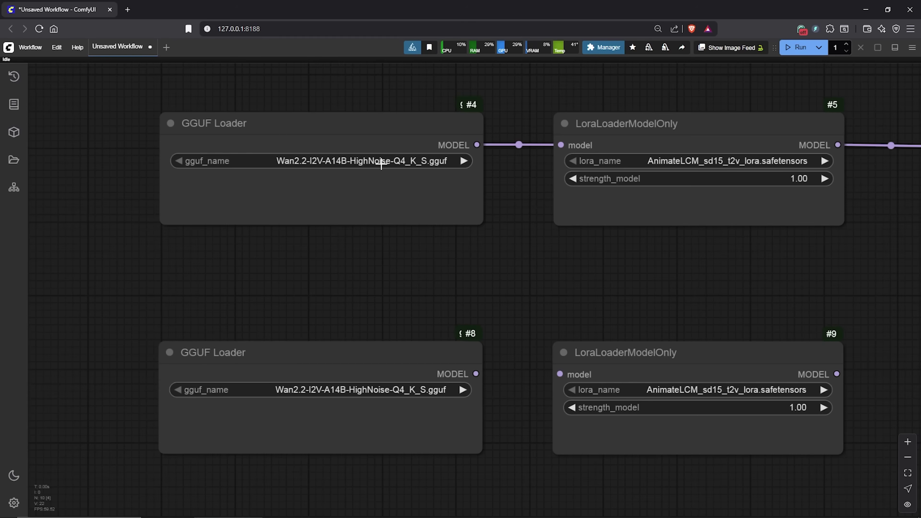
click(360, 388)
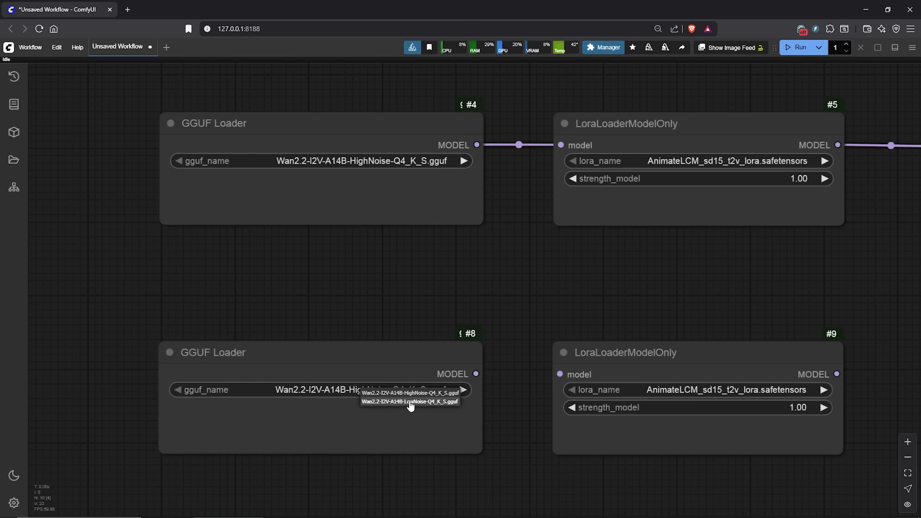
click(415, 402)
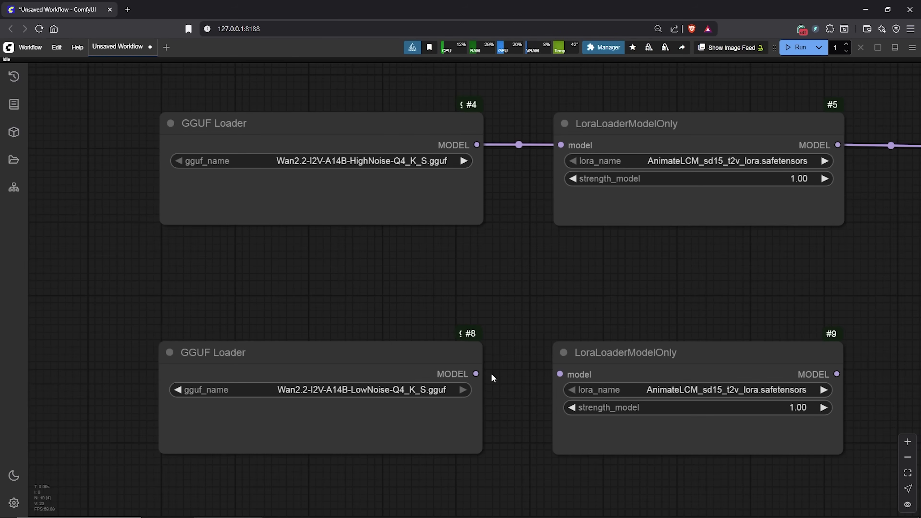
drag(476, 374, 561, 374)
Set LoRA node #5 to the lightx2v I2V rank64 LoRA
drag(622, 303, 438, 304)
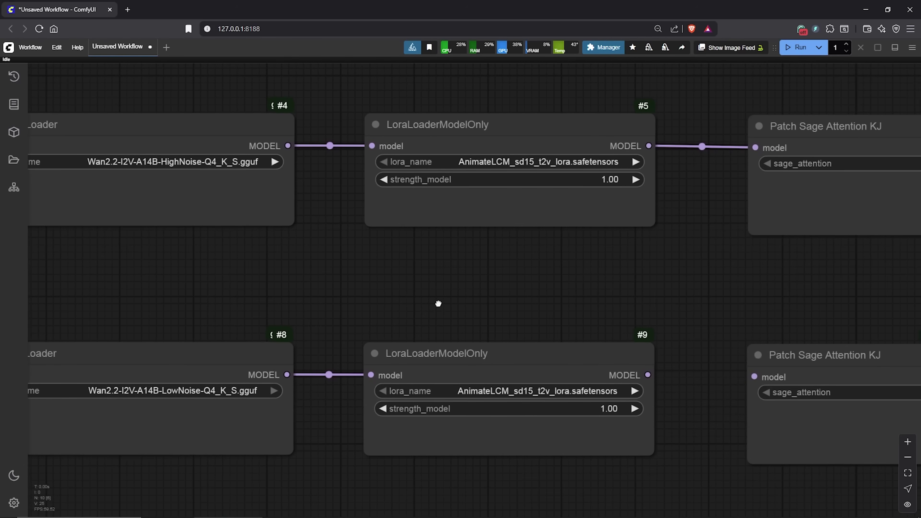
click(534, 163)
text(light)
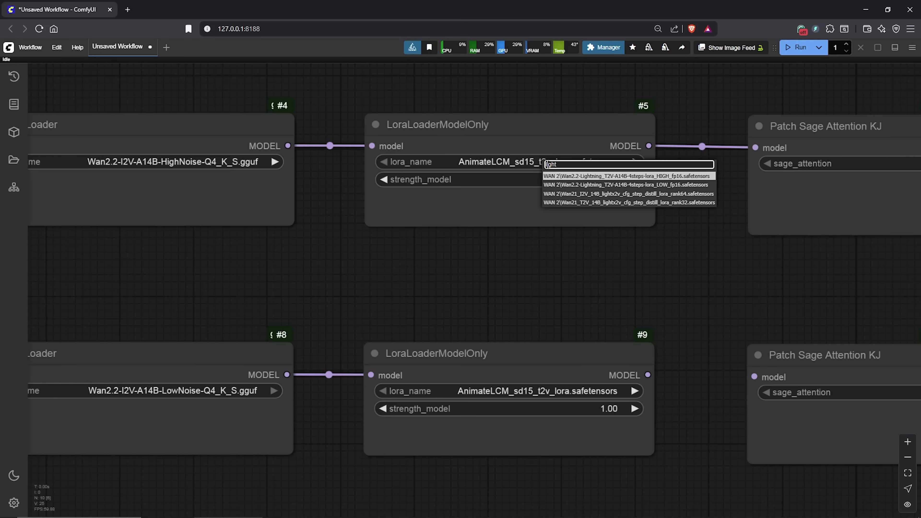
text(x)
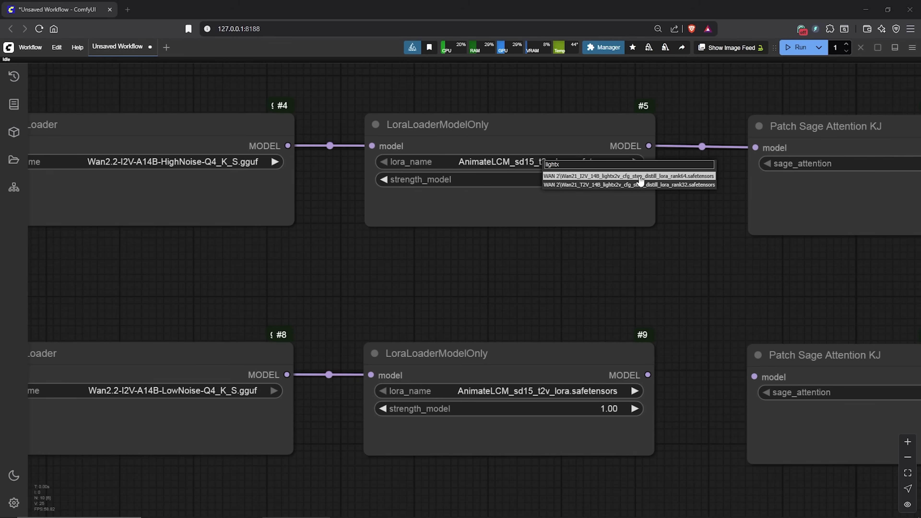
click(629, 177)
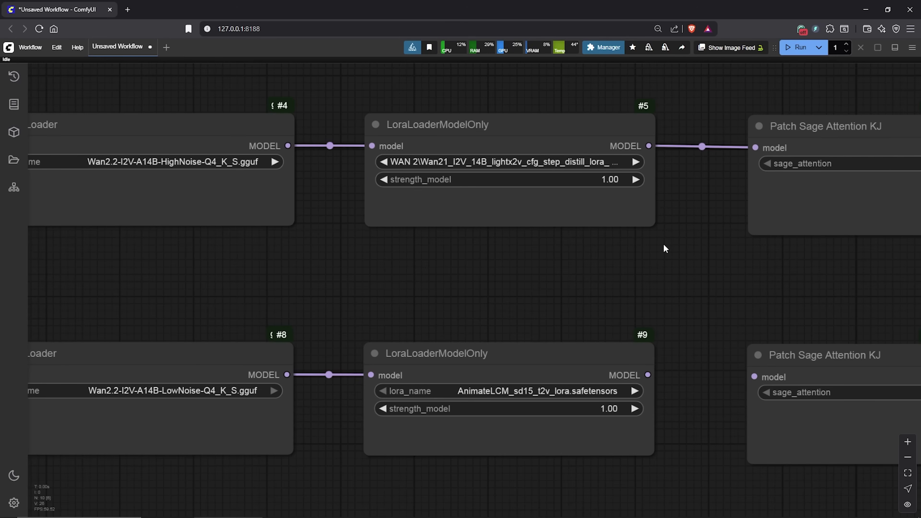
click(174, 9)
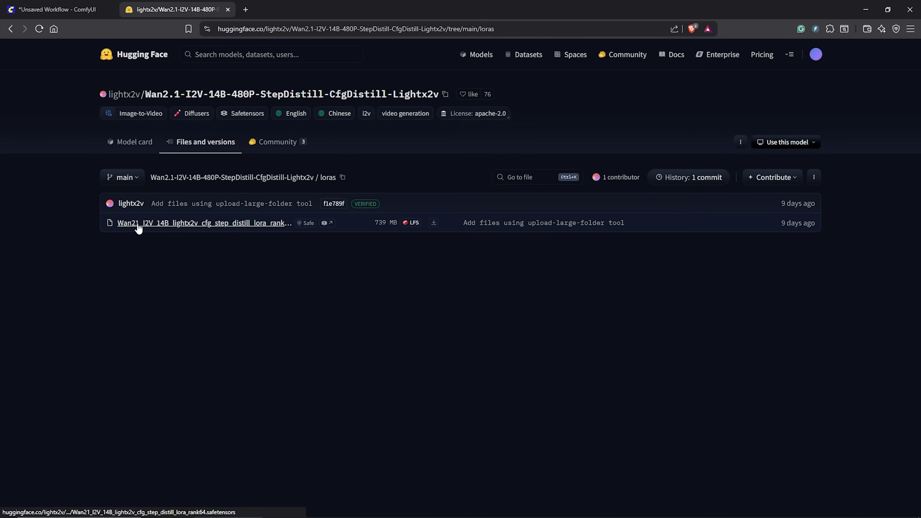
Save the lightx2v rank64 LoRA to models\loras\WAN 2, finding it already there
click(434, 223)
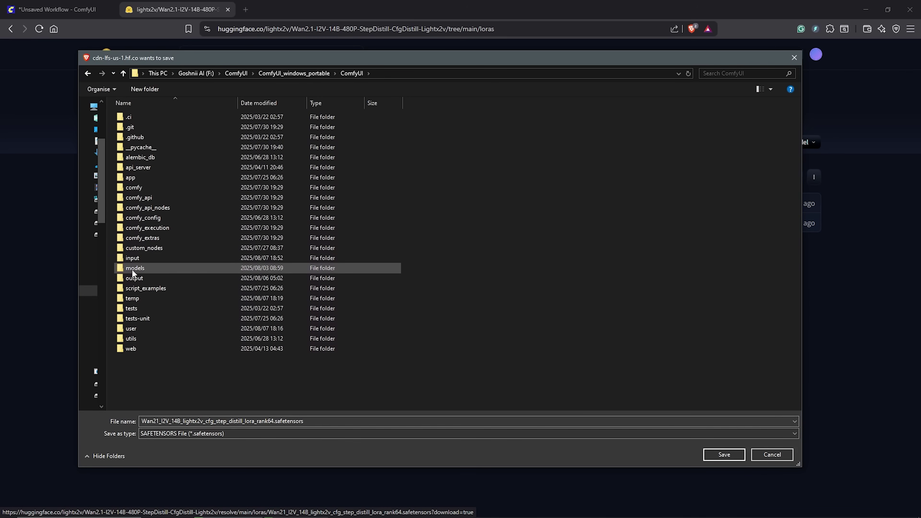
double_click(132, 269)
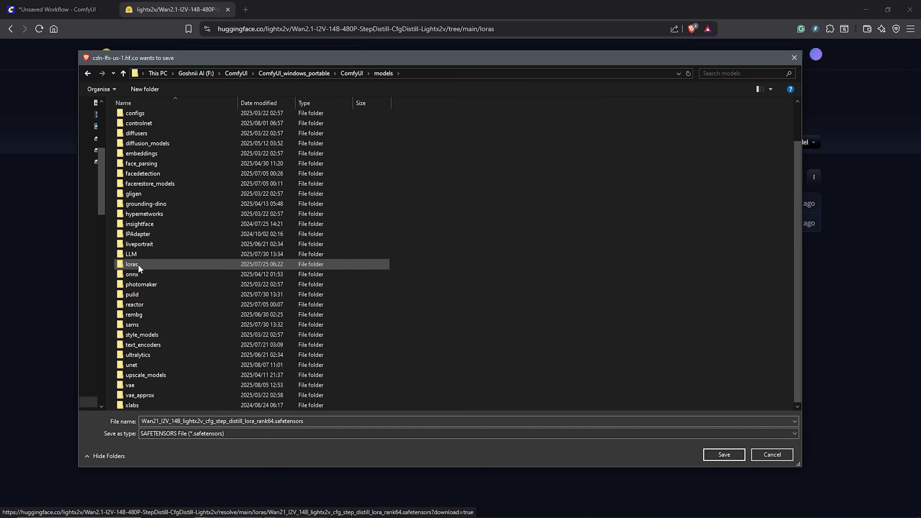
double_click(131, 264)
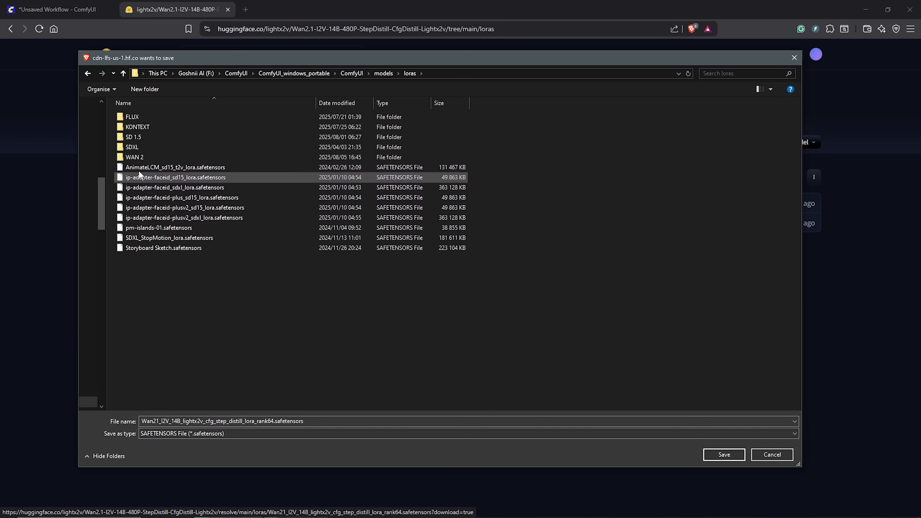
click(140, 158)
double_click(138, 159)
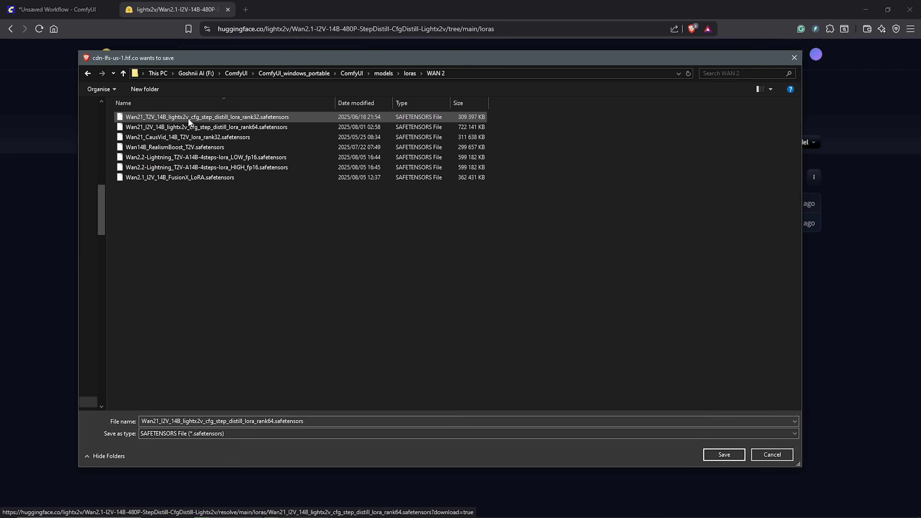
click(144, 128)
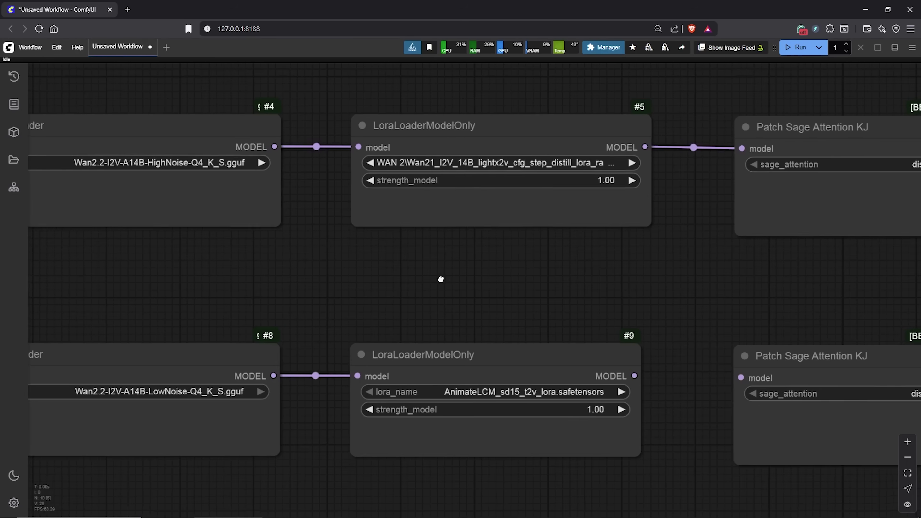
Set the high-noise LoRA loader #5 strength_model to 0.30
drag(438, 275, 412, 293)
scroll(411, 292, down, 2)
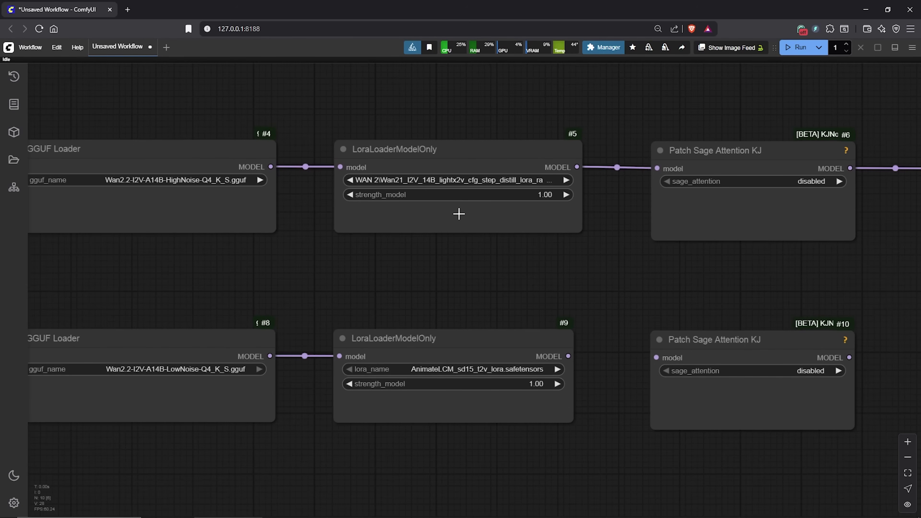
click(539, 195)
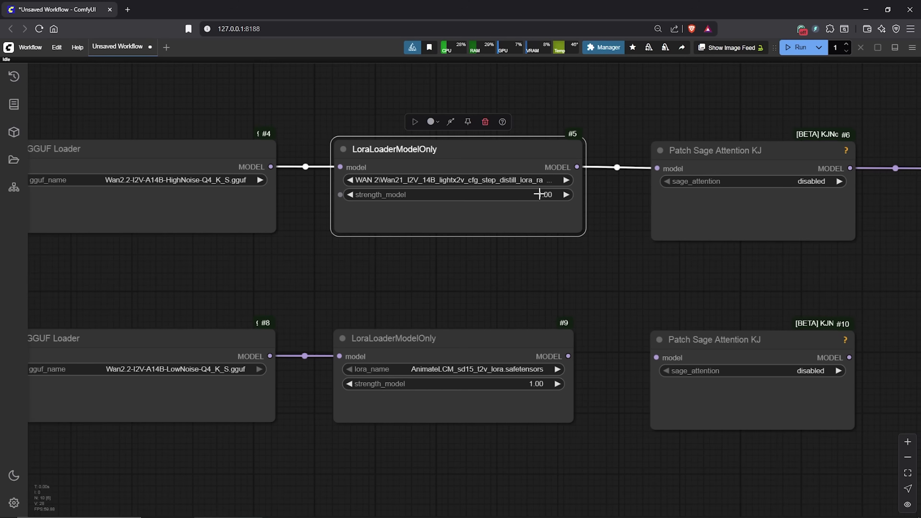
text(0.3)
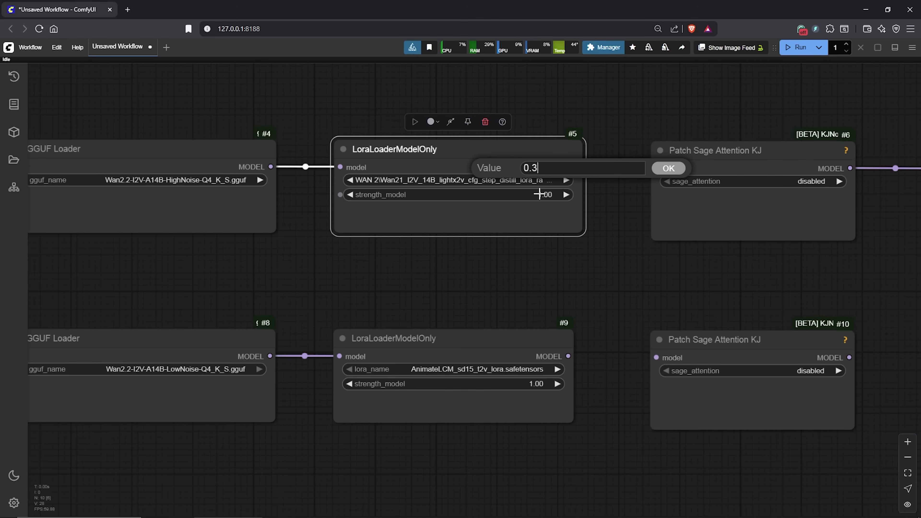
key(Return)
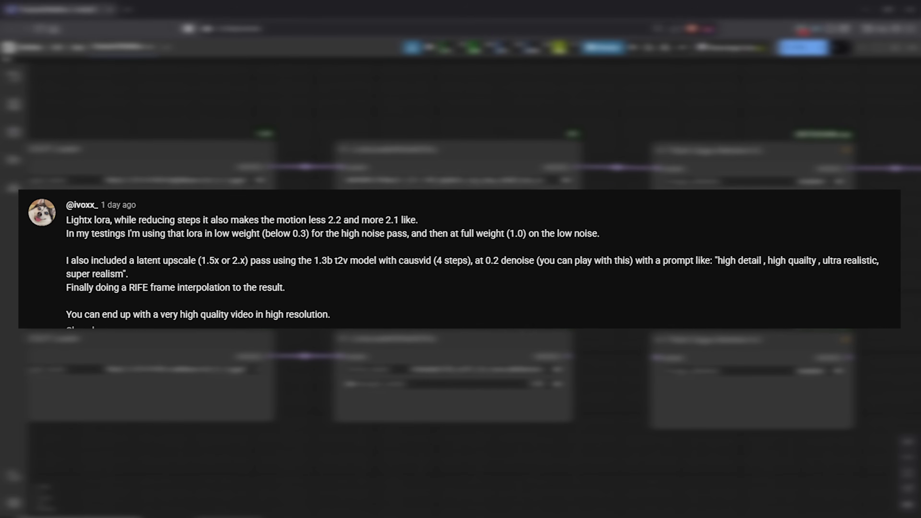
Load the lightx2v I2V rank64 LoRA in loader #9 and wire it into Patch Sage Attention
click(477, 370)
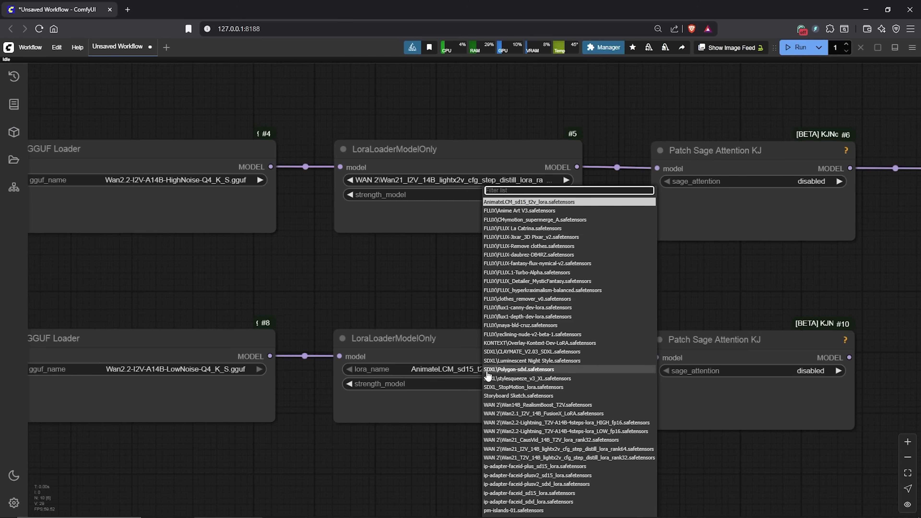
text(lightx2)
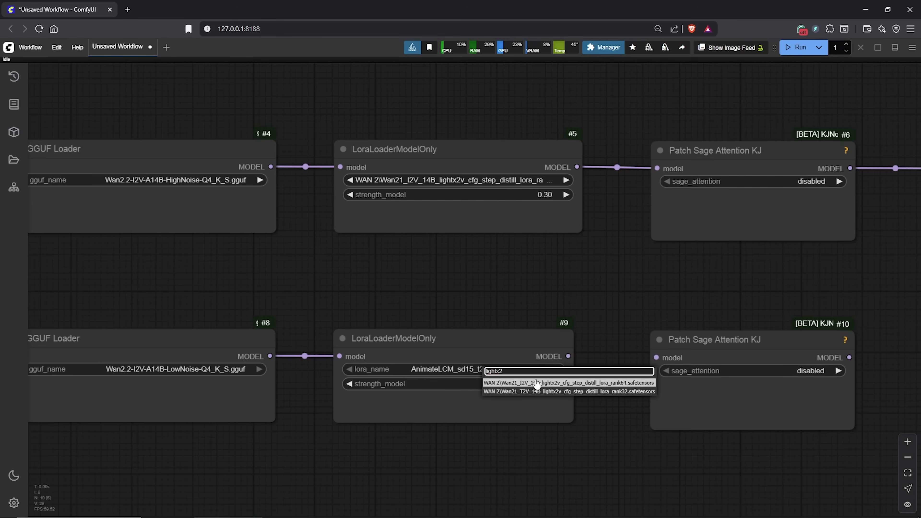
click(584, 383)
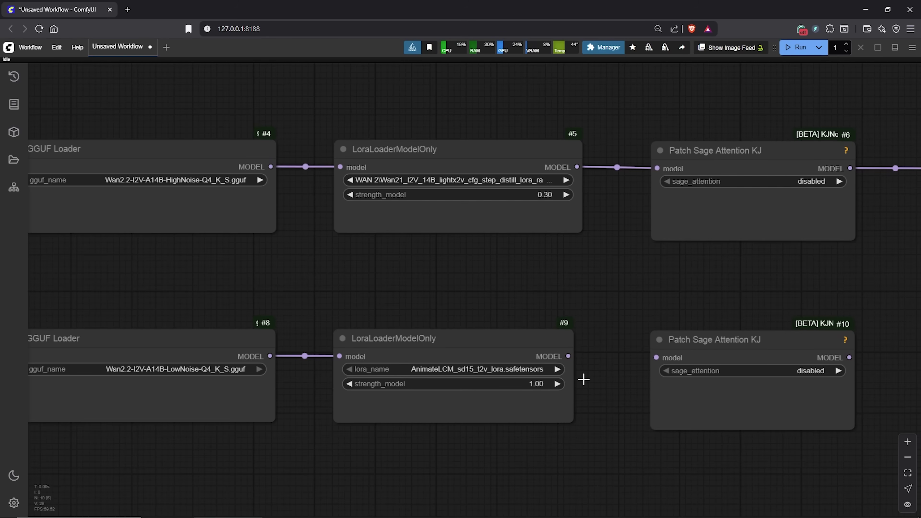
scroll(592, 380, down, 1)
drag(584, 350, 644, 355)
drag(618, 300, 422, 291)
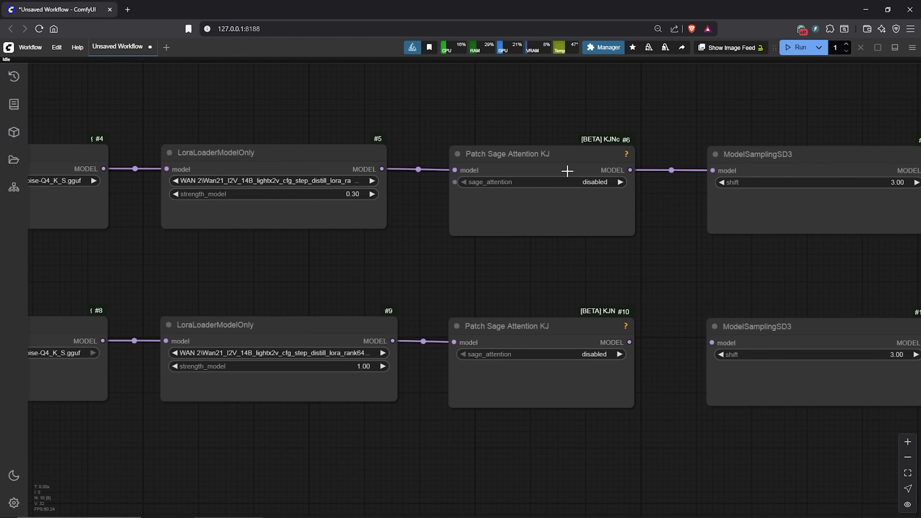
Set both Patch Sage Attention nodes to auto and link the low-noise one to ModelSamplingSD3 #11
click(596, 180)
click(613, 205)
click(587, 355)
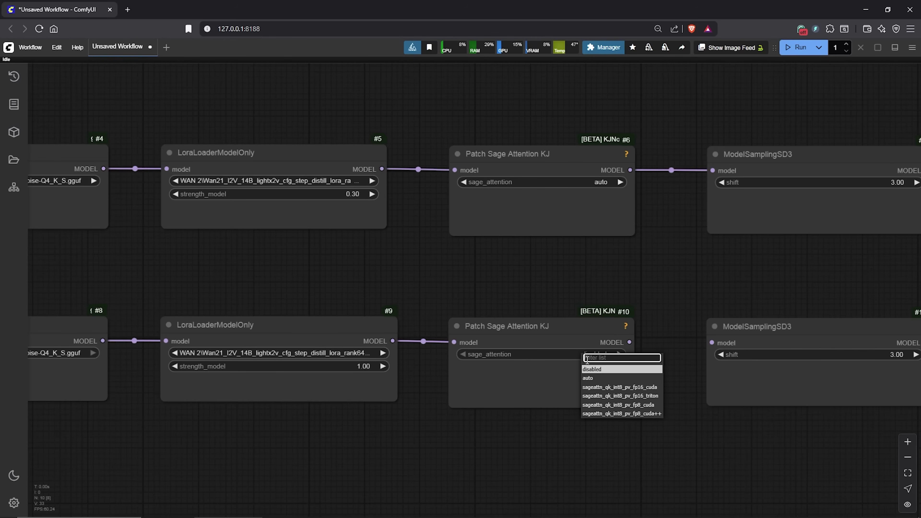
click(588, 378)
drag(656, 267, 455, 262)
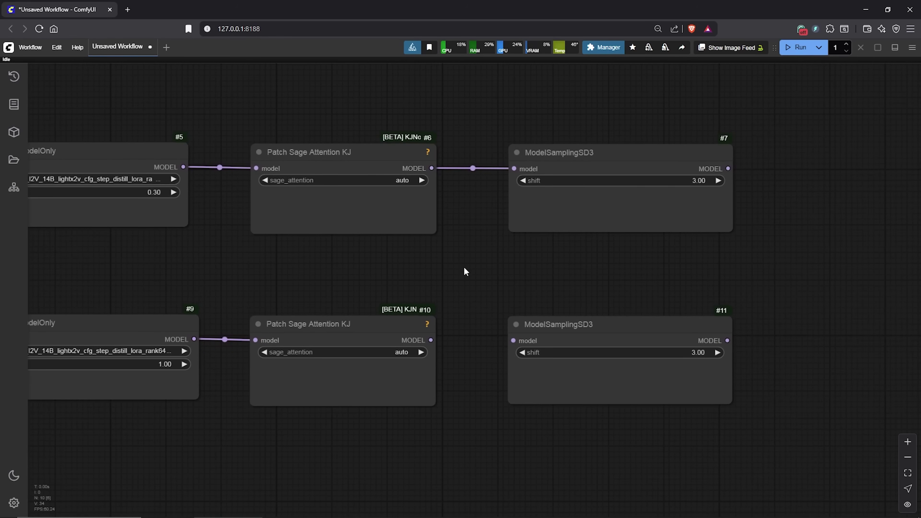
drag(431, 340, 513, 340)
Set both ModelSamplingSD3 shift values to 8.00, then box-select all eight model-loading nodes
click(699, 181)
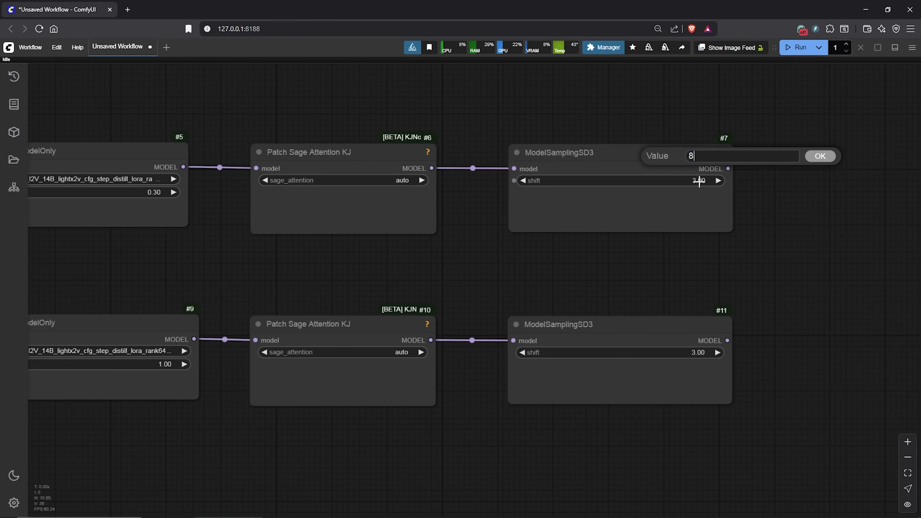
text(8)
key(Return)
click(700, 352)
key(Return)
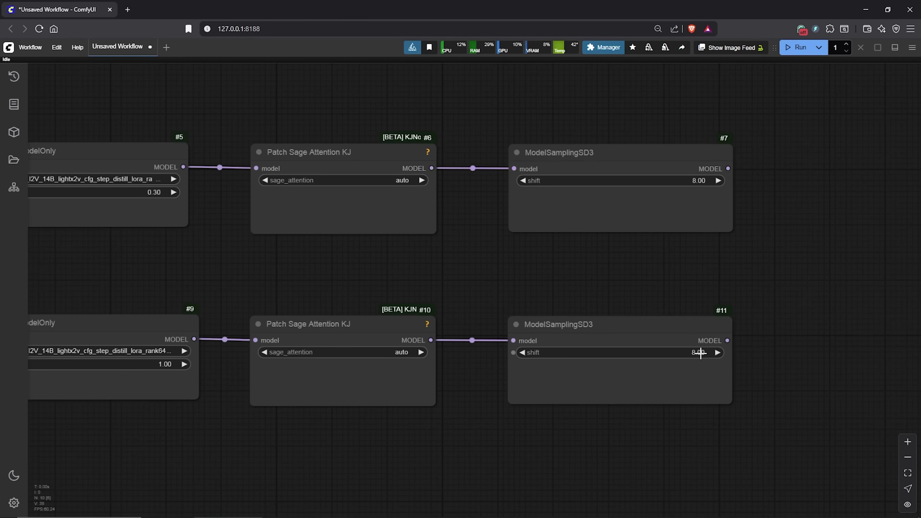
scroll(637, 281, down, 5)
drag(563, 265, 664, 210)
drag(844, 109, 137, 361)
Wrap the eight selected model-loading nodes in a new group titled LOAD MODELS
right_click(328, 219)
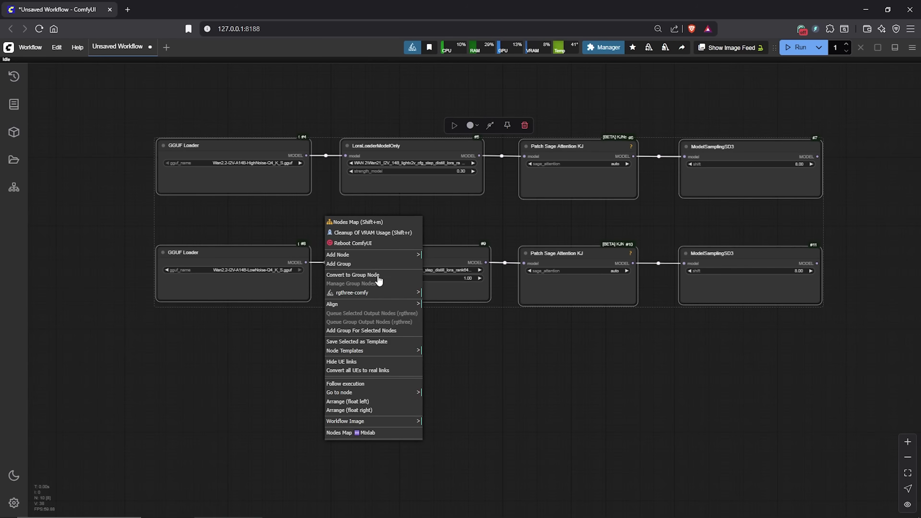
click(377, 331)
right_click(205, 130)
click(216, 386)
click(314, 386)
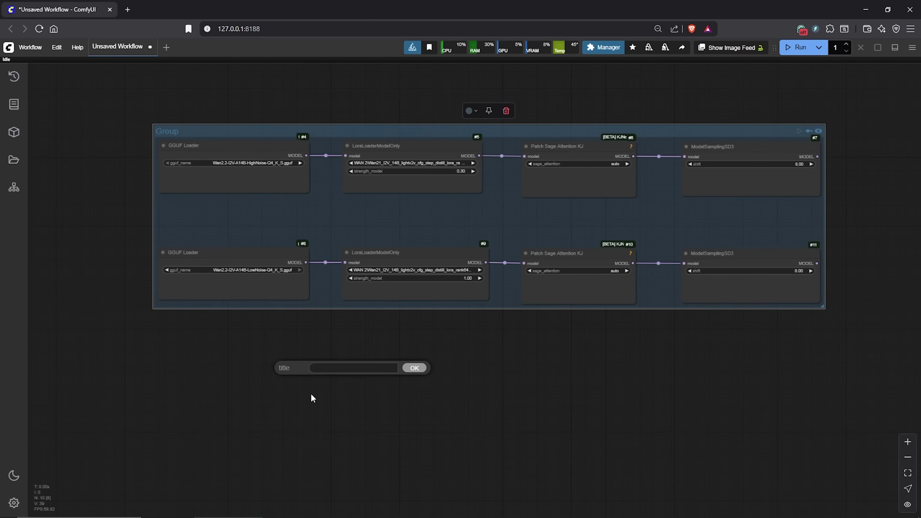
text(LOAD MODELS)
click(415, 368)
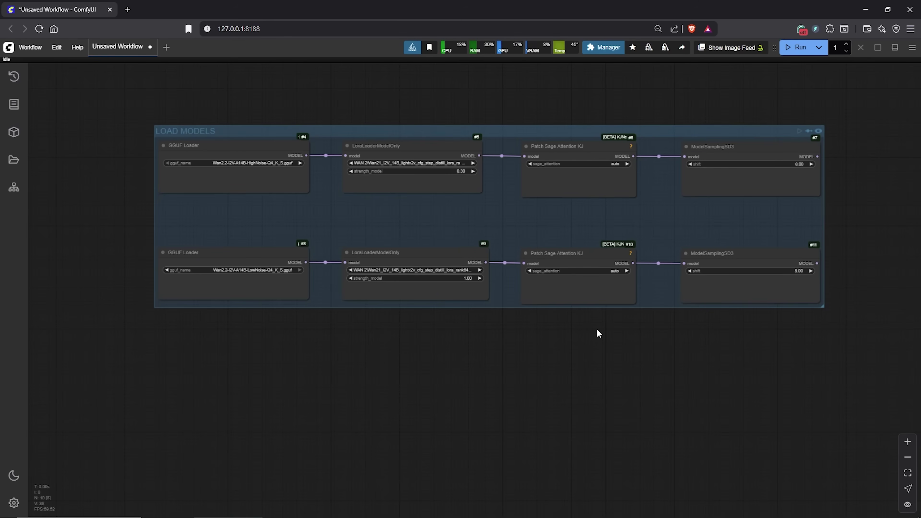
drag(596, 333, 585, 244)
scroll(576, 249, down, 3)
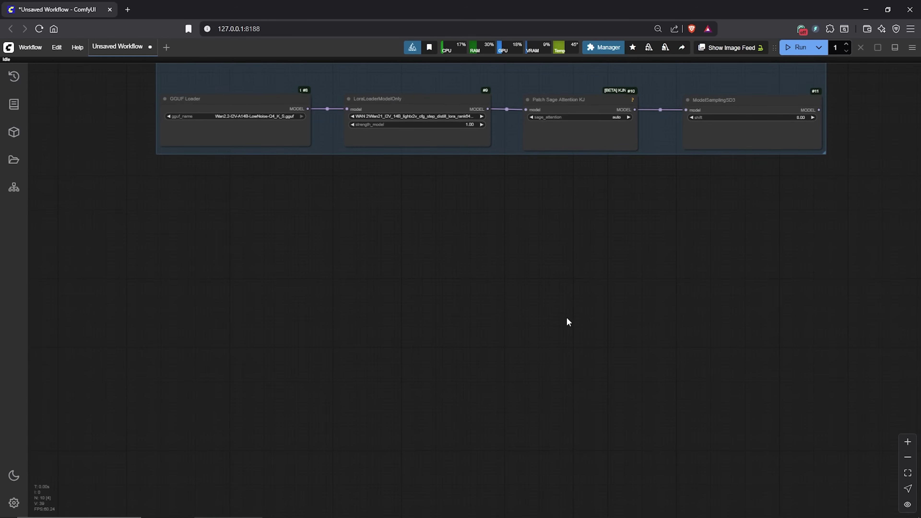
Add a Load CLIP node from the 'load clip' search and move it left
scroll(568, 319, up, 1)
drag(567, 319, 601, 256)
double_click(282, 172)
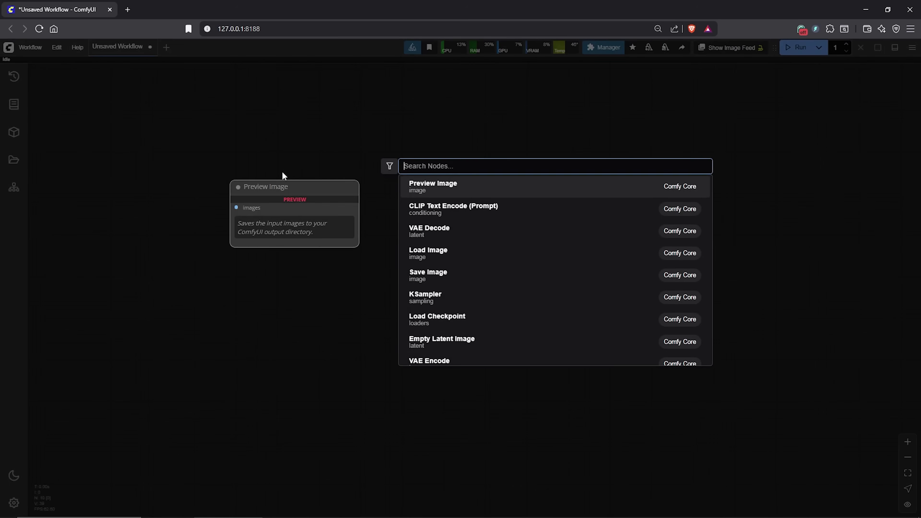
text(load clip)
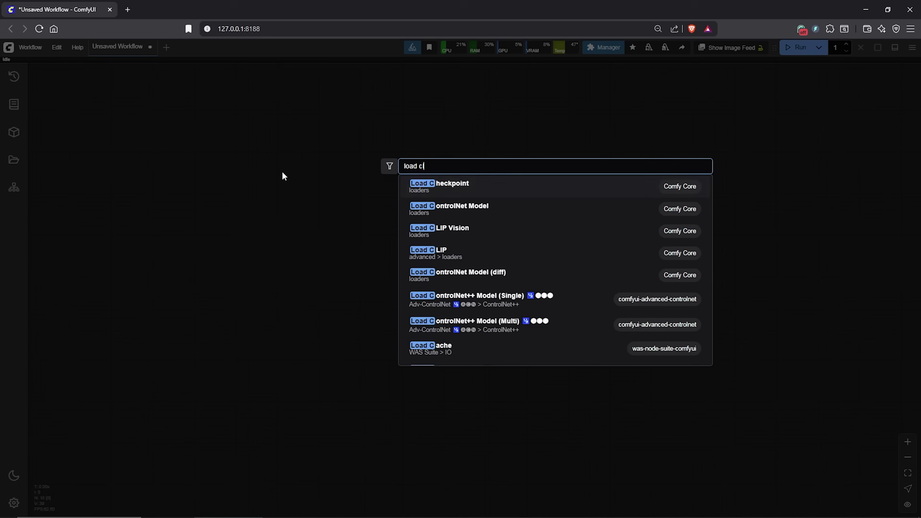
click(472, 187)
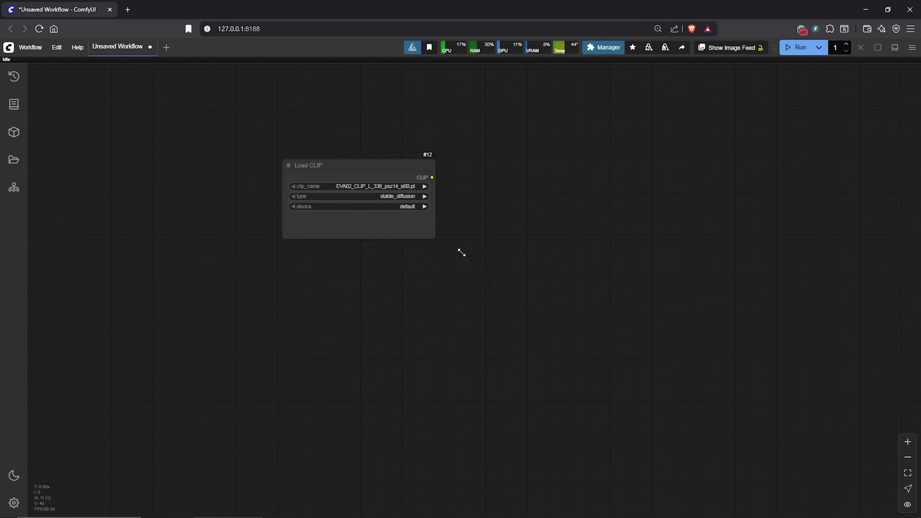
drag(409, 168, 327, 167)
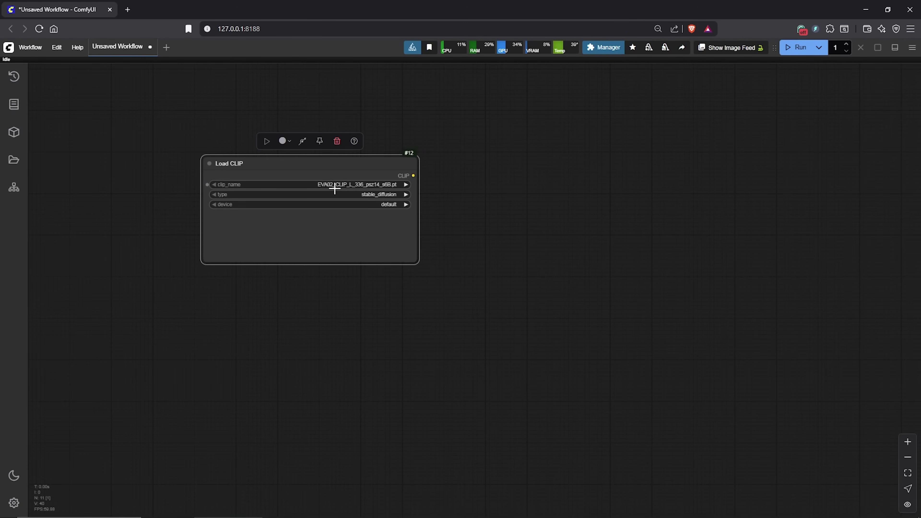
Set Load CLIP to umt5_xxl_fp8_e4m3fn_scaled.safetensors with type wan
click(377, 185)
text(umt5)
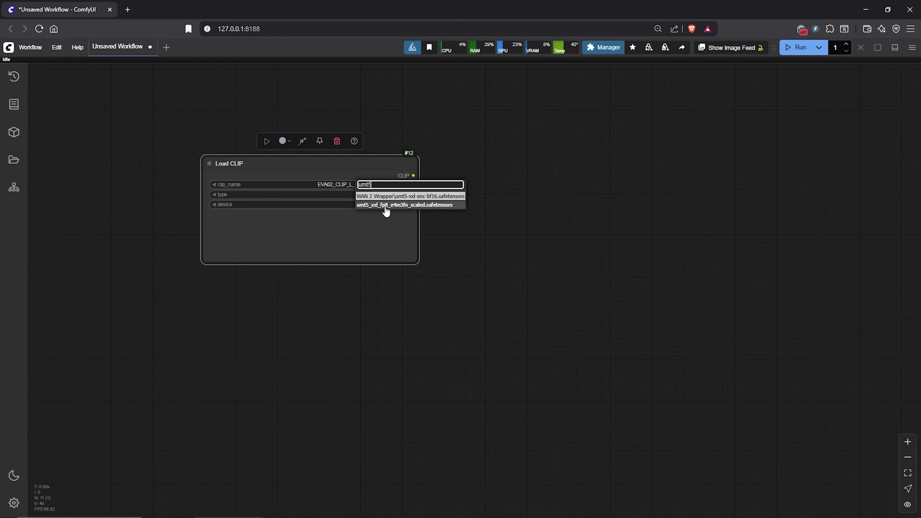
click(406, 206)
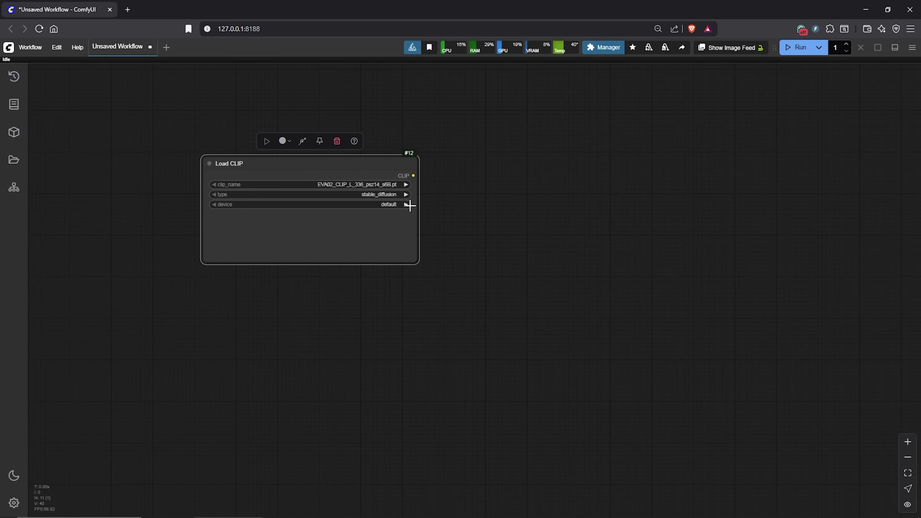
click(366, 195)
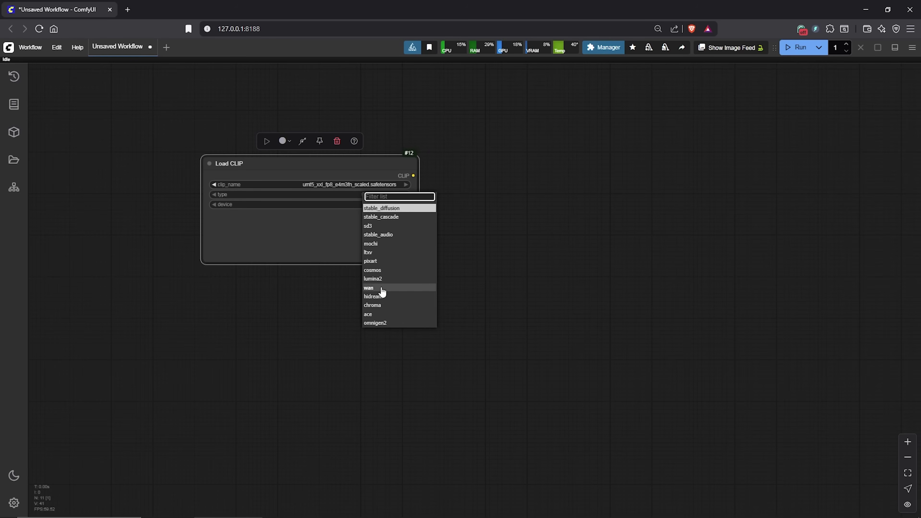
click(372, 288)
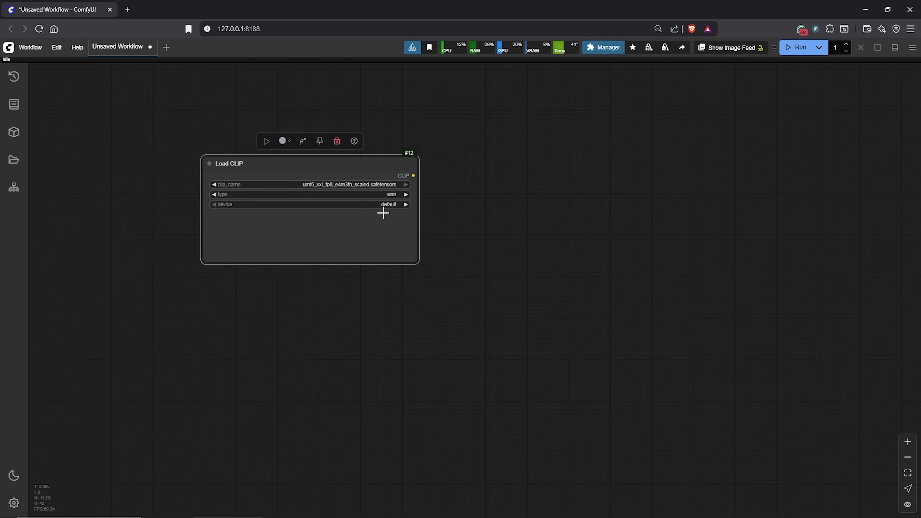
Add a CLIP Text Encode node fed by CLIP, resize it, and clone it below
drag(386, 192, 301, 191)
drag(326, 174, 426, 173)
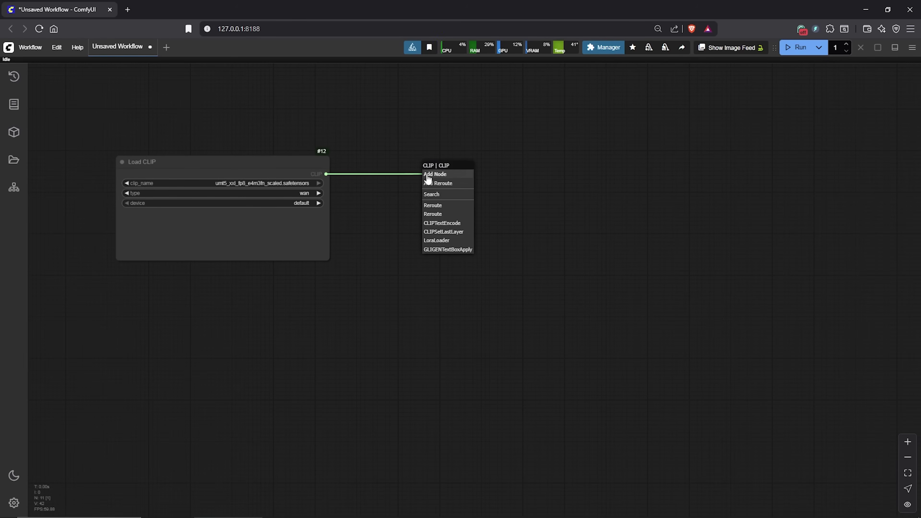
click(447, 223)
drag(469, 189, 443, 184)
drag(567, 251, 650, 298)
right_click(536, 174)
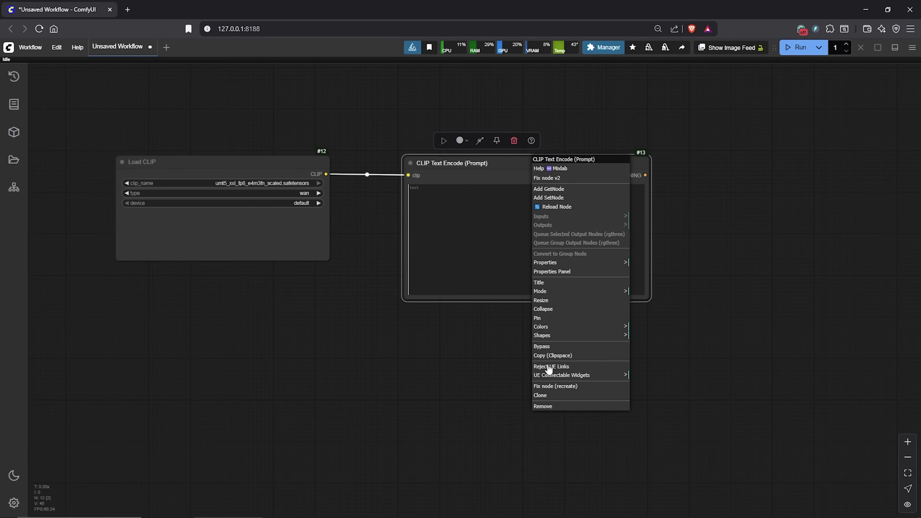
click(536, 399)
drag(542, 290, 510, 317)
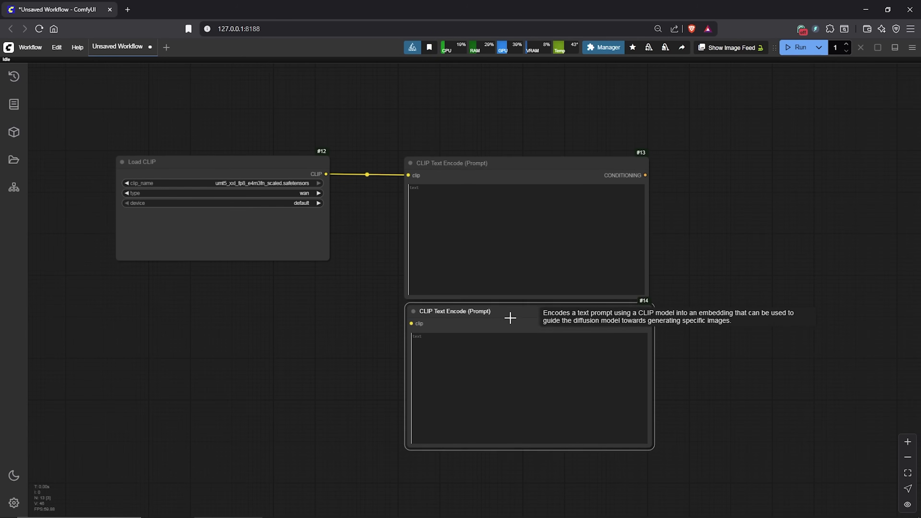
Colour the upper prompt node green, the lower red, and link CLIP to the lower one
click(483, 166)
click(500, 141)
click(485, 123)
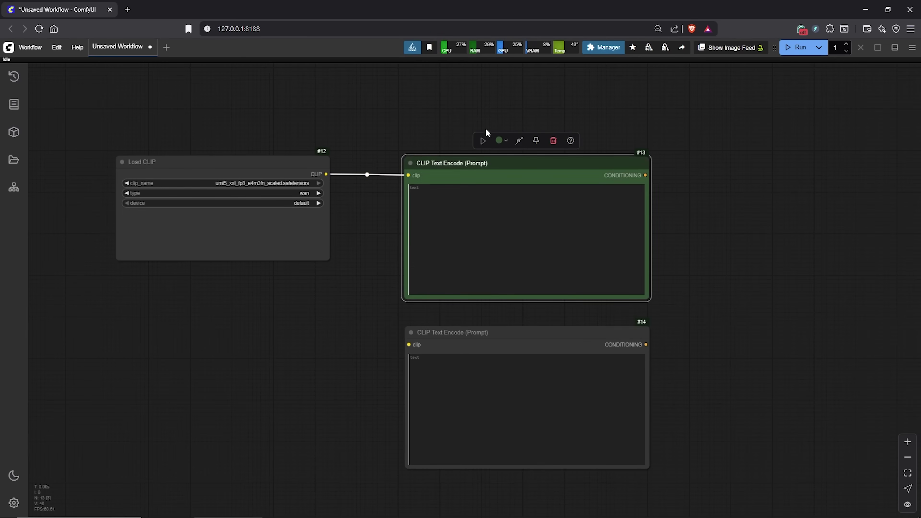
click(567, 337)
click(501, 310)
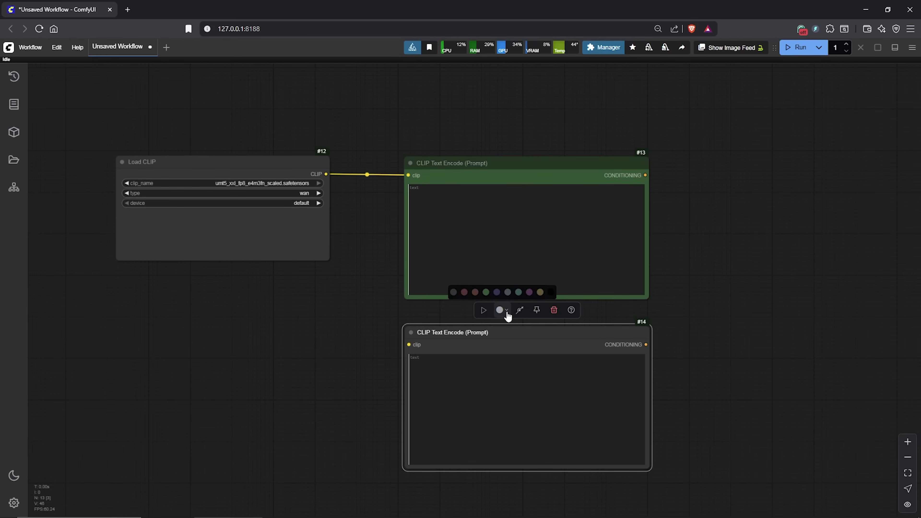
click(469, 295)
click(581, 324)
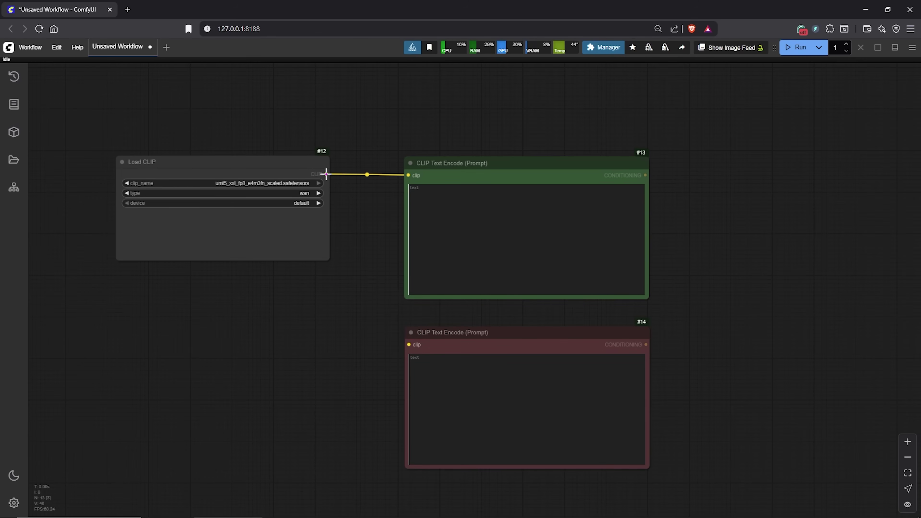
drag(326, 174, 408, 344)
drag(606, 321, 657, 251)
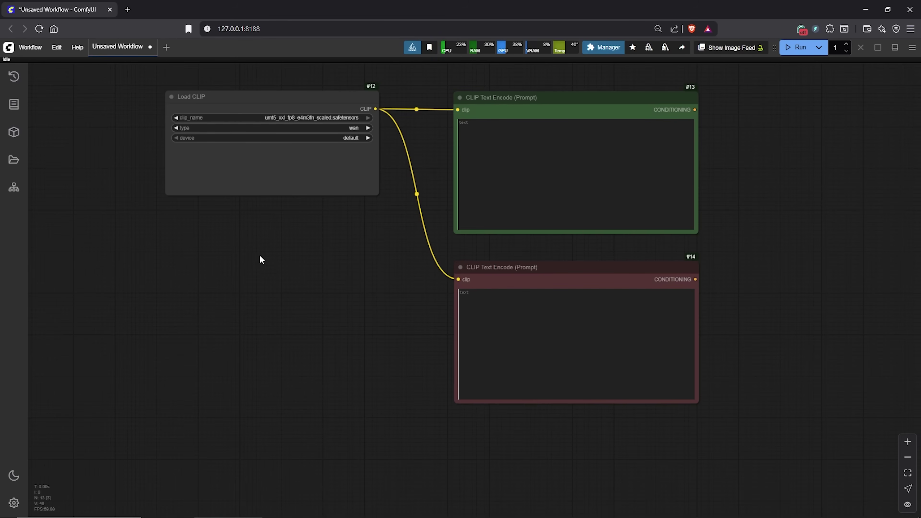
right_click(195, 230)
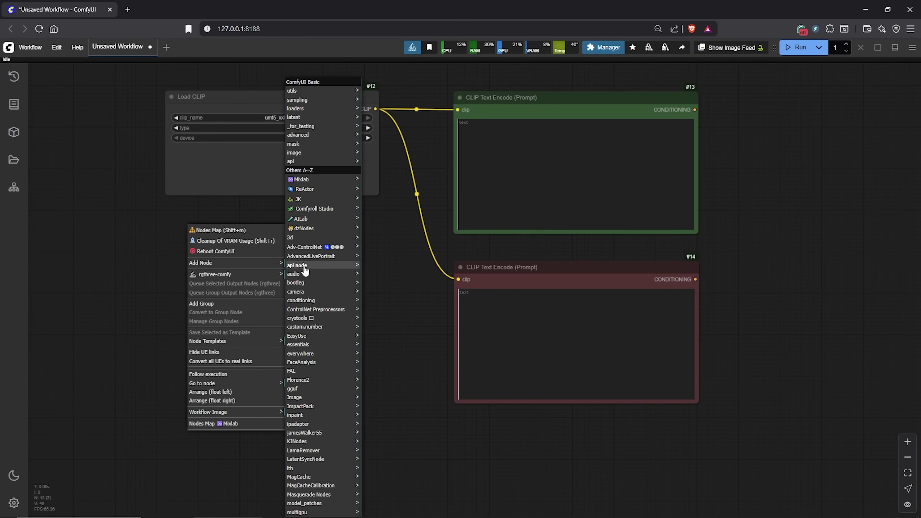
Add a Load VAE node loading wan_2.1_vae.safetensors and shrink it
click(296, 108)
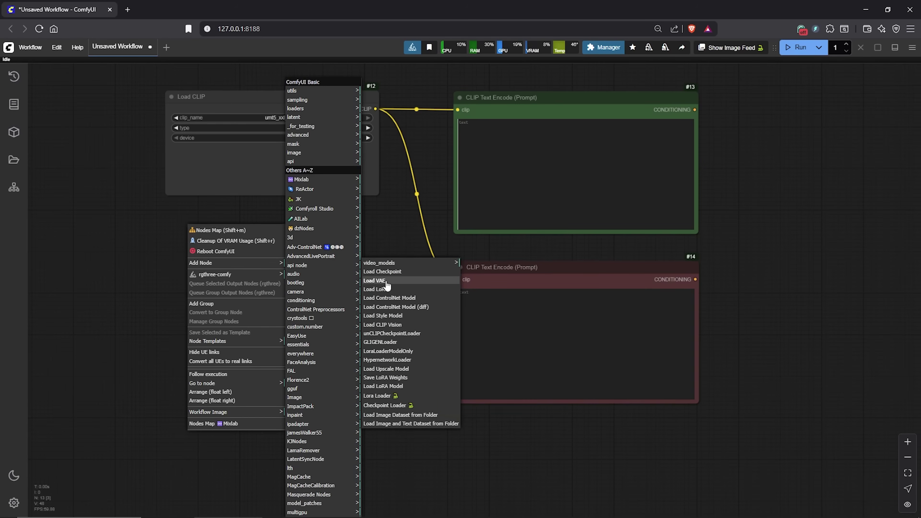
click(387, 286)
click(275, 270)
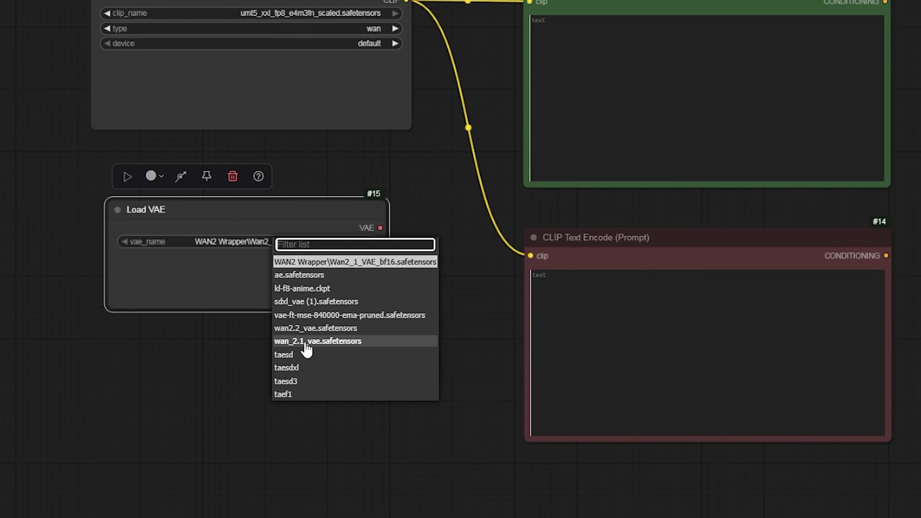
key(Escape)
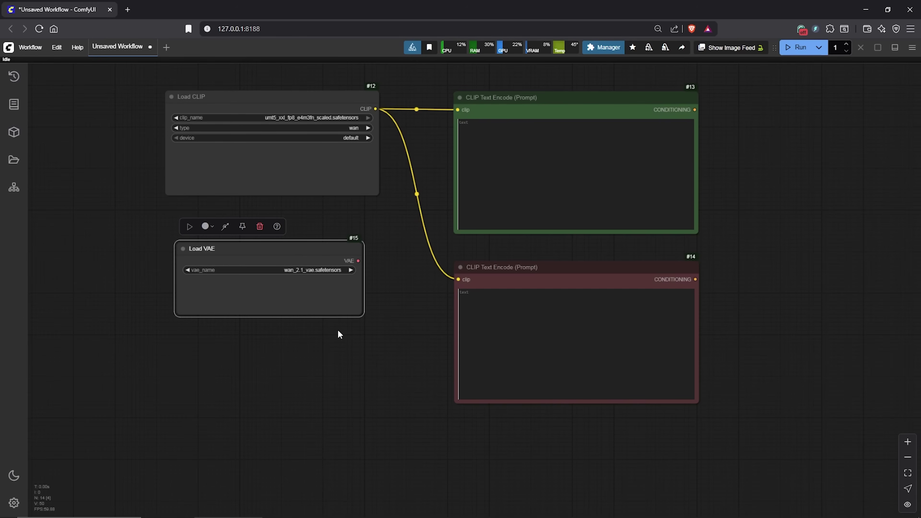
drag(362, 315, 320, 369)
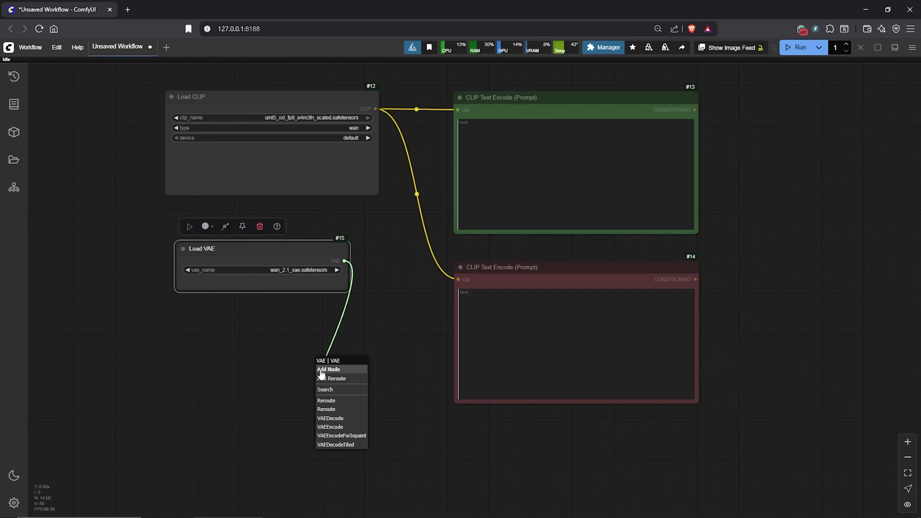
Attach an Anything Everywhere node to the Load VAE's VAE output
click(325, 390)
text(a)
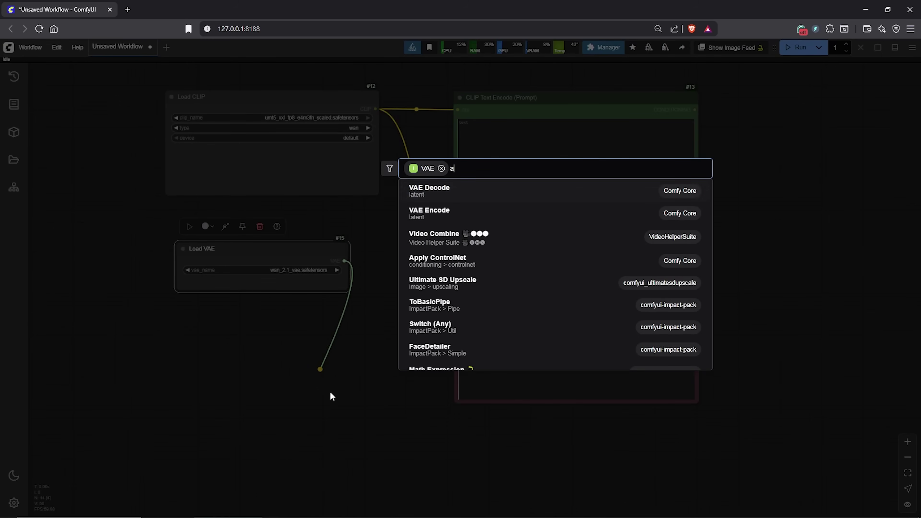
text(nything every)
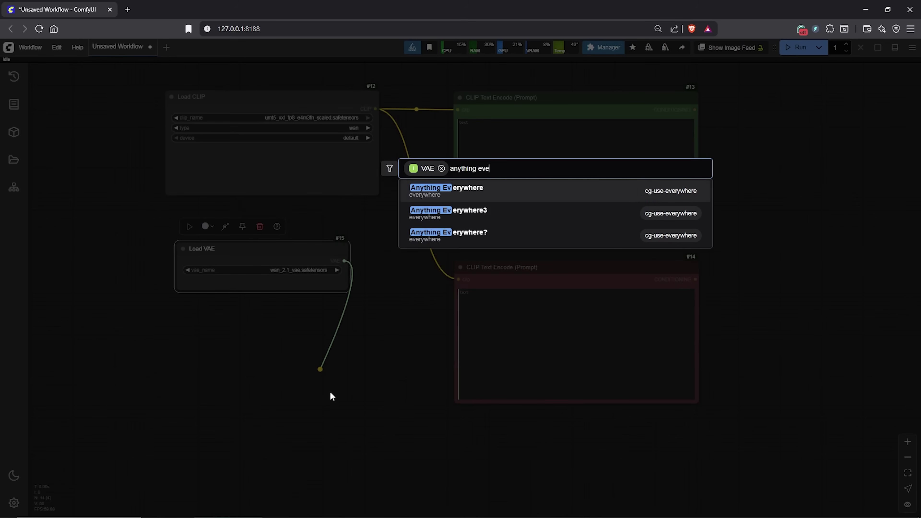
click(488, 192)
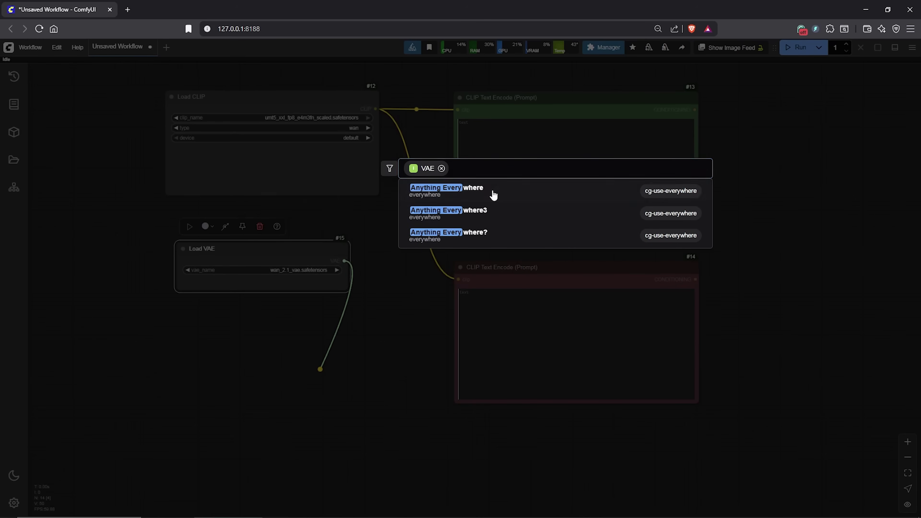
scroll(410, 320, down, 1)
scroll(410, 320, down, 3)
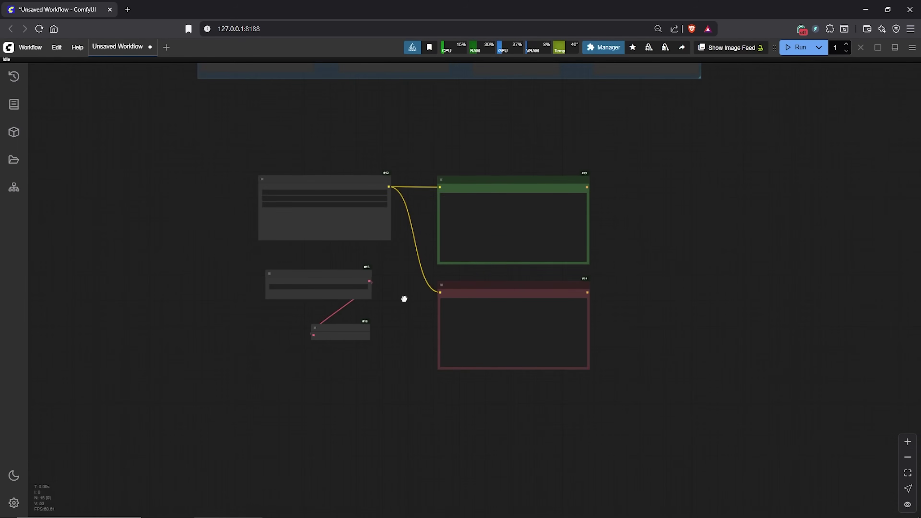
Group Load CLIP, both prompts, Load VAE and Anything Everywhere as PROMPTS below LOAD MODELS
drag(406, 298, 414, 404)
scroll(315, 280, down, 1)
drag(251, 239, 653, 501)
key(ctrl+g)
right_click(315, 281)
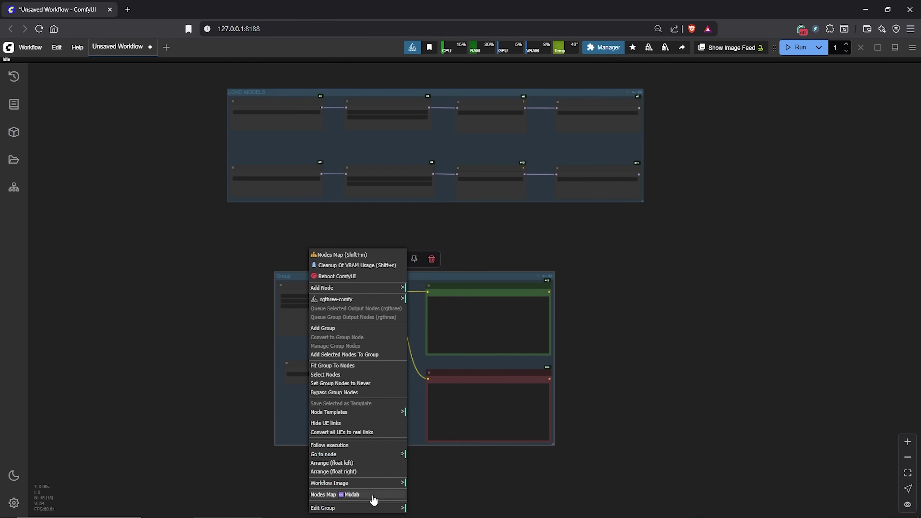
click(369, 507)
click(430, 480)
text(PROMPTS)
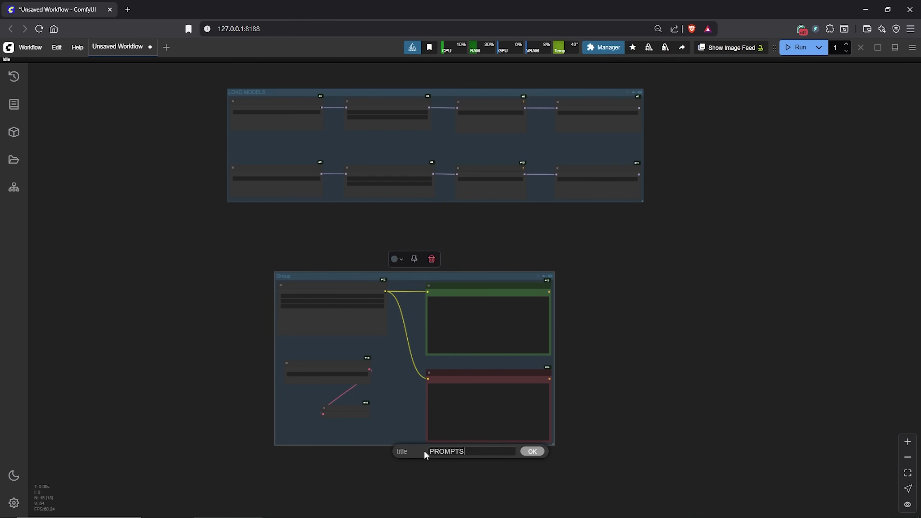
click(530, 453)
drag(479, 275, 562, 261)
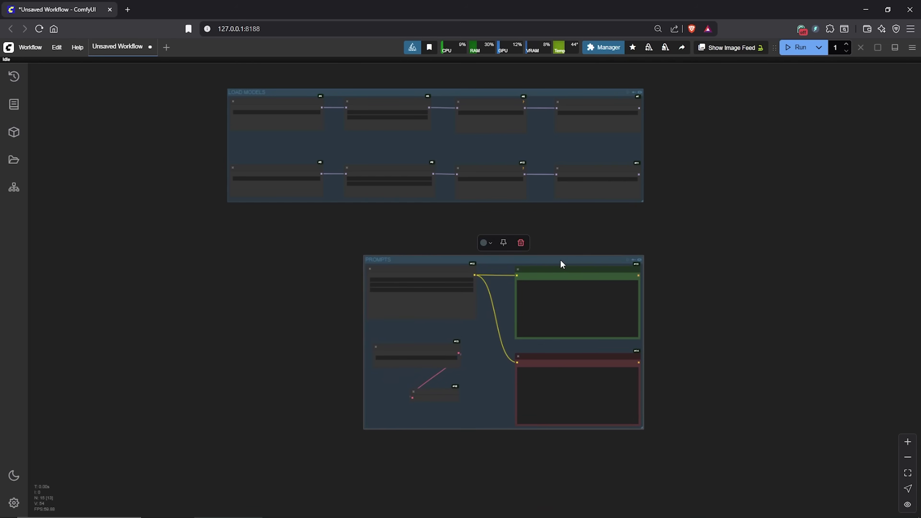
scroll(561, 261, up, 1)
drag(888, 215, 524, 254)
Add a KSampler (Advanced) node from the sampling category and enlarge it
right_click(477, 129)
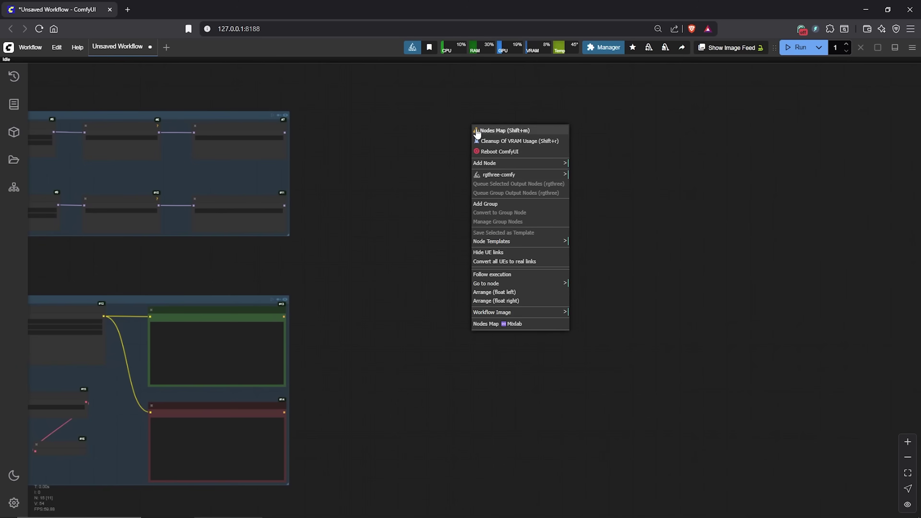
click(498, 163)
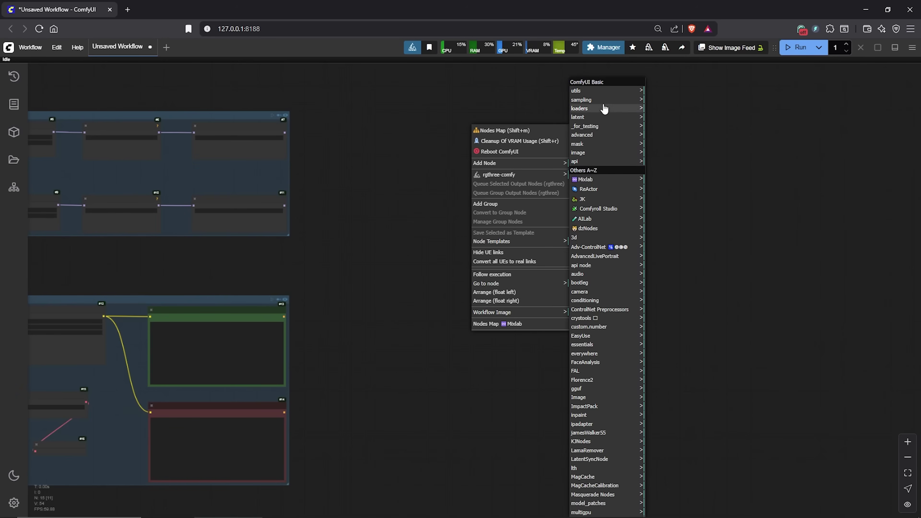
click(613, 162)
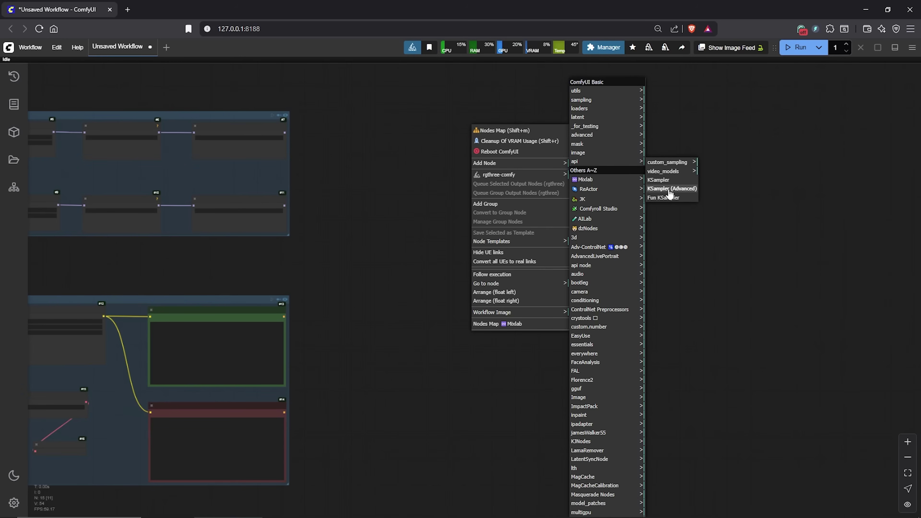
click(678, 193)
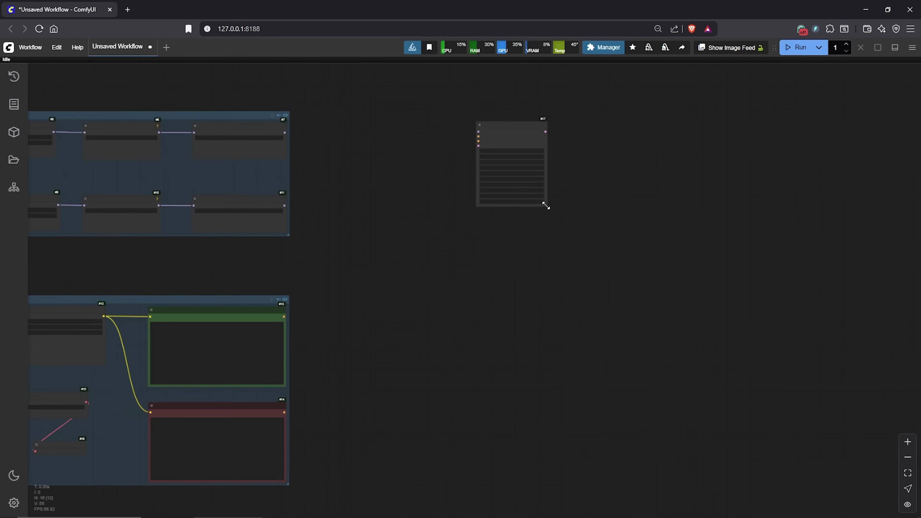
drag(547, 206, 580, 251)
scroll(485, 148, up, 3)
scroll(480, 195, down, 2)
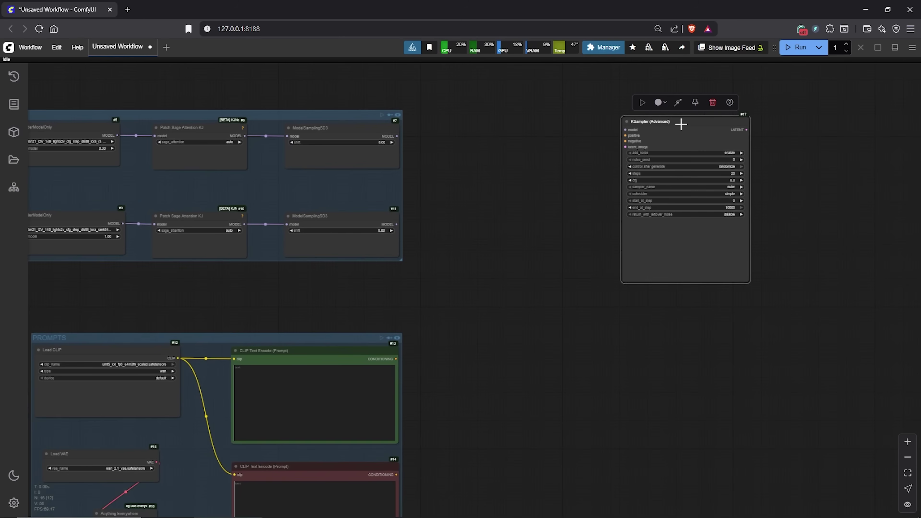
Clone the KSampler (Advanced) and place the copy below the original
right_click(681, 123)
click(704, 330)
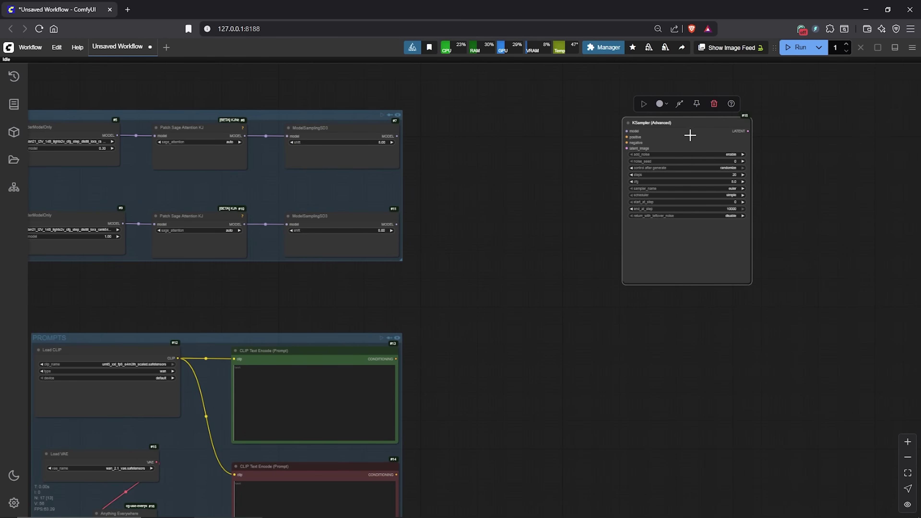
drag(690, 136, 695, 312)
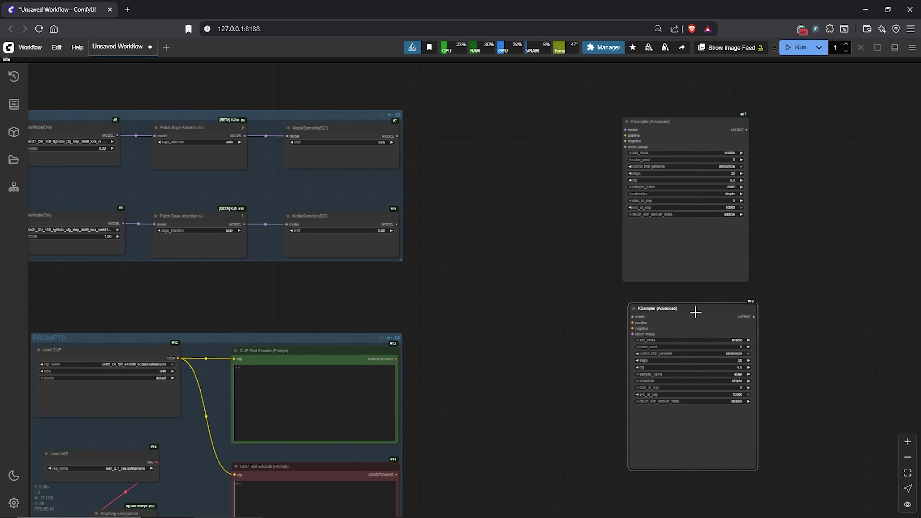
click(690, 139)
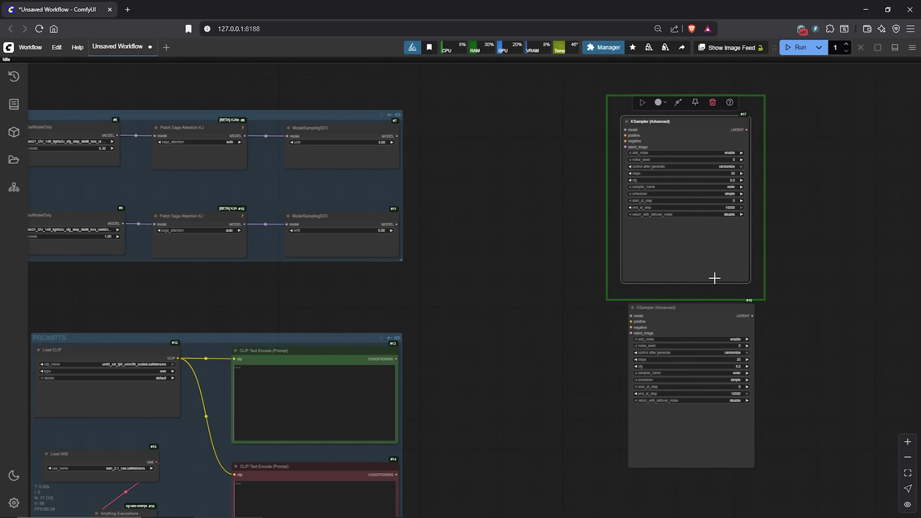
click(703, 315)
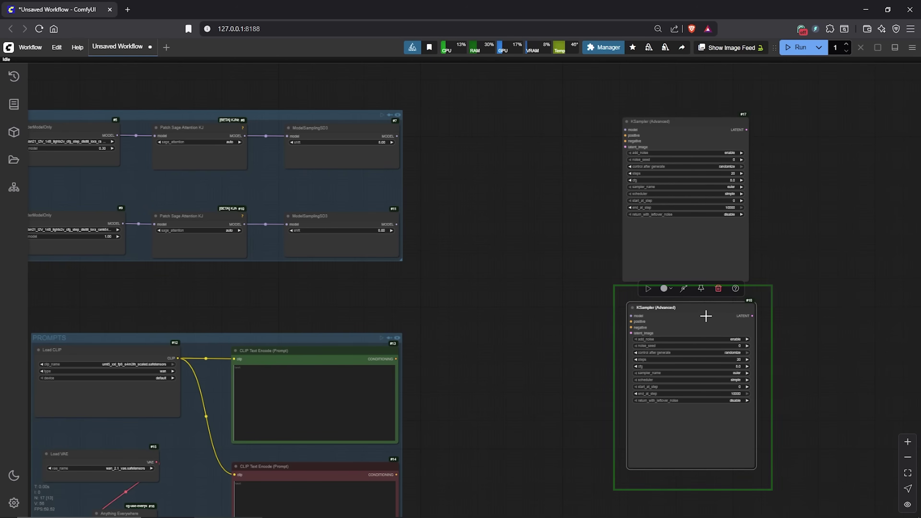
click(434, 190)
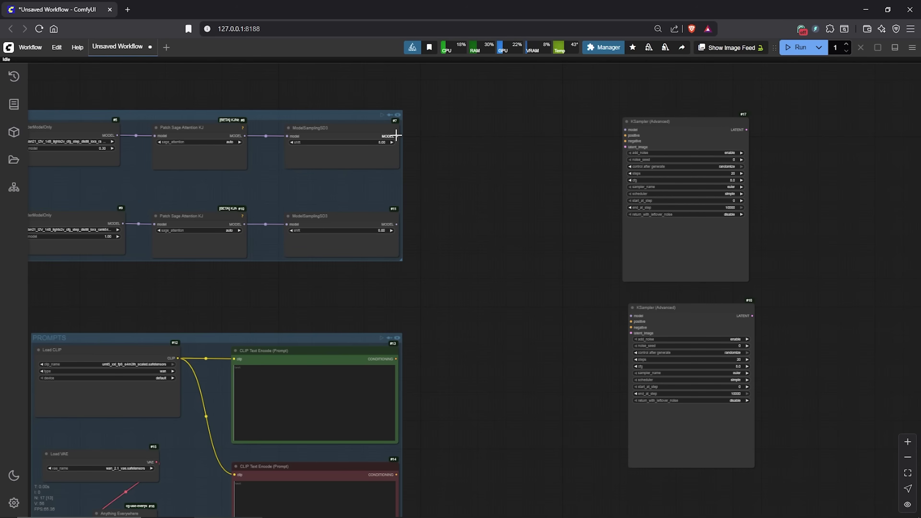
Link ModelSamplingSD3 #7 to KSampler #17's model and #11 to KSampler #18's model, then verify
drag(397, 137, 625, 133)
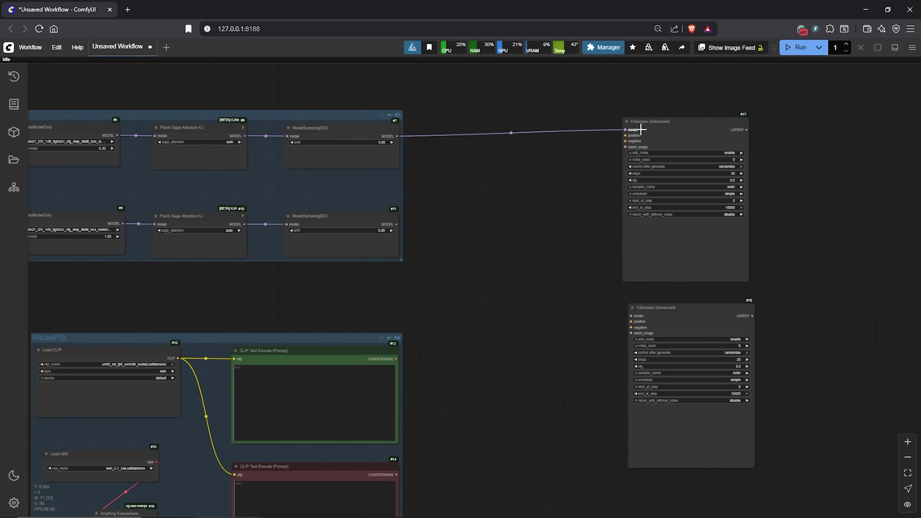
click(327, 216)
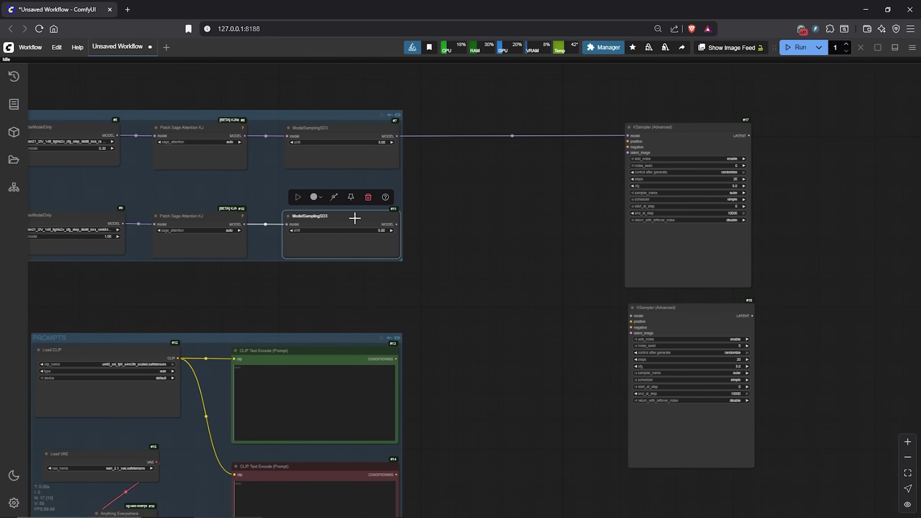
drag(397, 225, 632, 316)
click(346, 132)
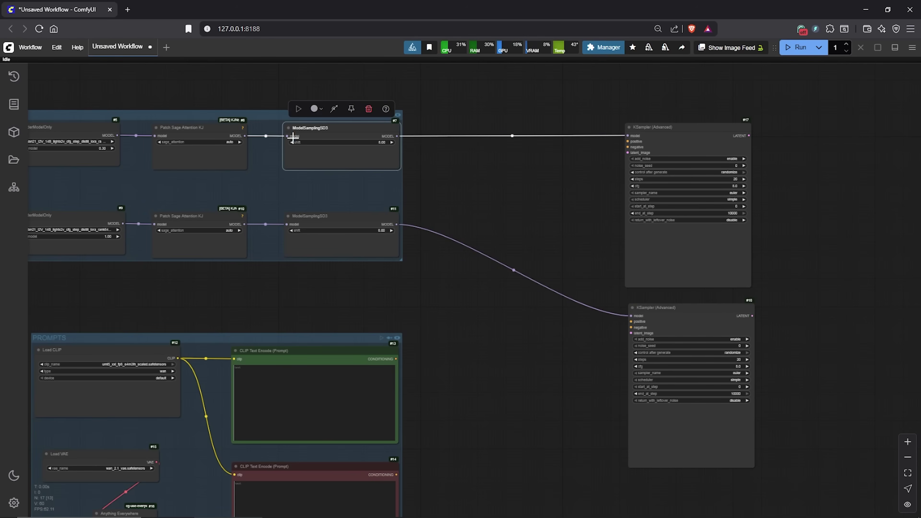
click(667, 130)
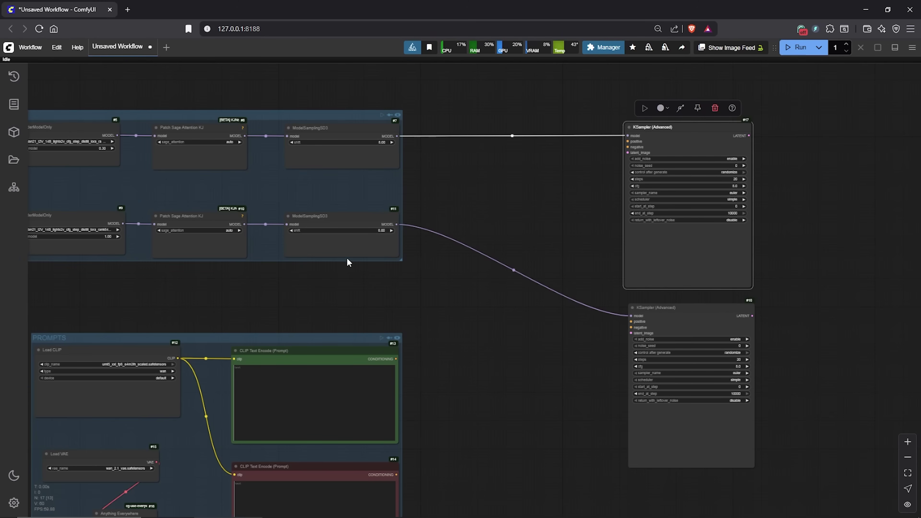
click(369, 246)
click(702, 328)
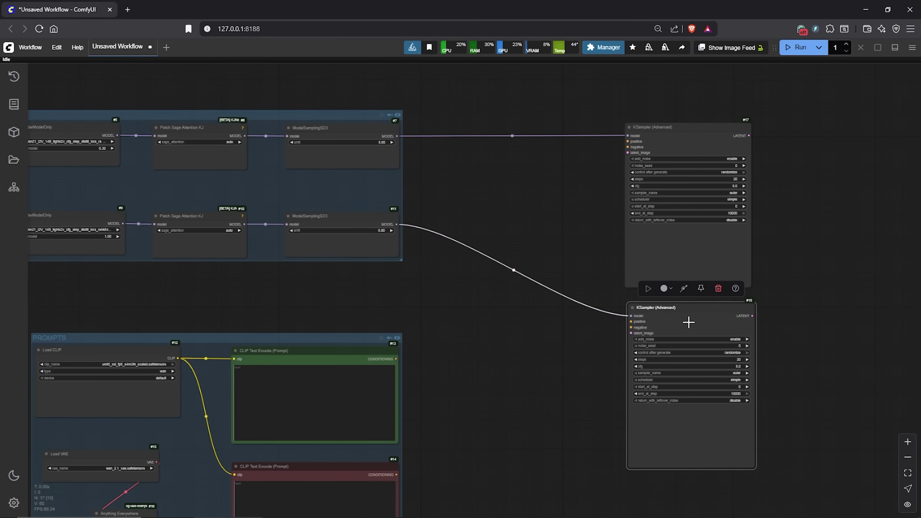
Move the LOAD IMAGE group and connect the green and red prompts to WanImageToVideo's positive and negative
click(521, 347)
scroll(521, 347, down, 5)
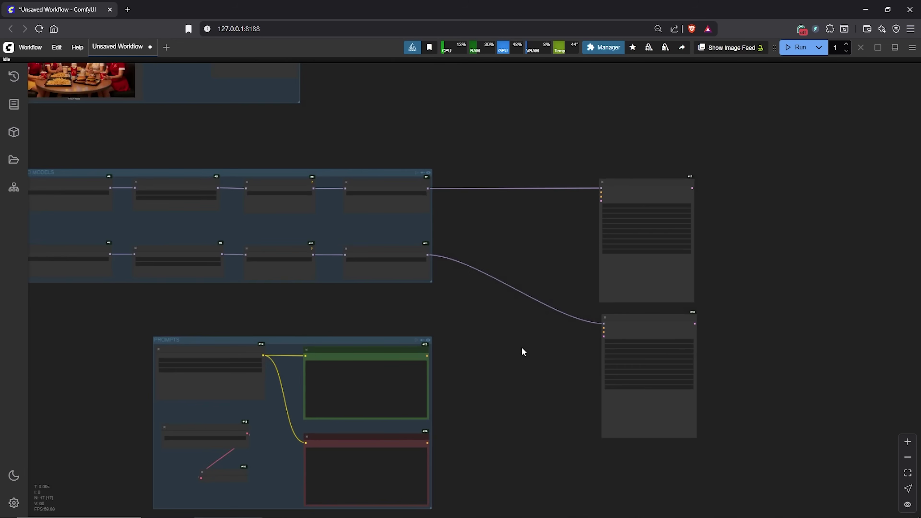
drag(243, 69, 442, 114)
scroll(463, 356, up, 1)
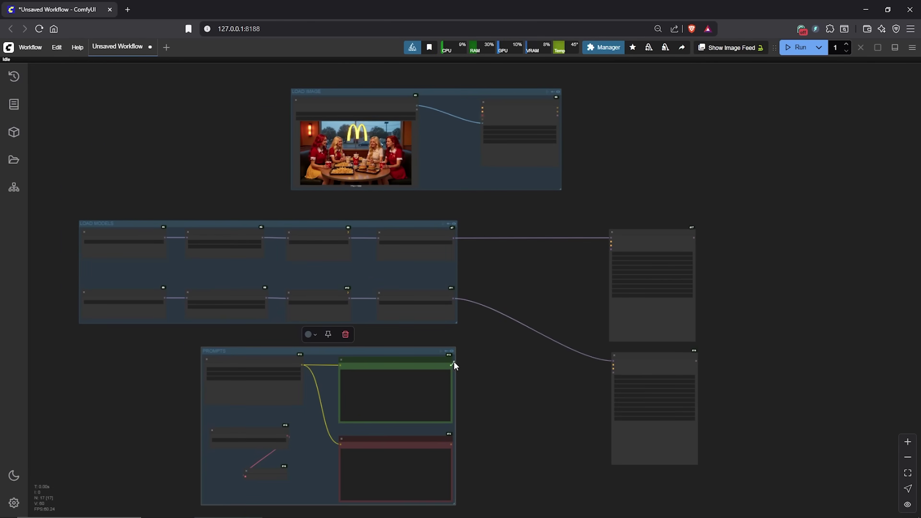
drag(454, 363, 482, 107)
scroll(482, 109, up, 2)
scroll(511, 353, down, 3)
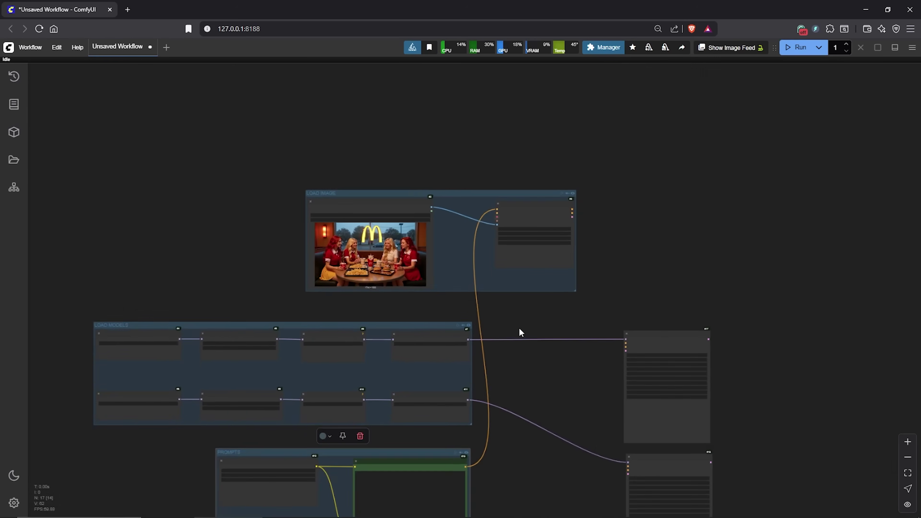
drag(515, 417, 522, 334)
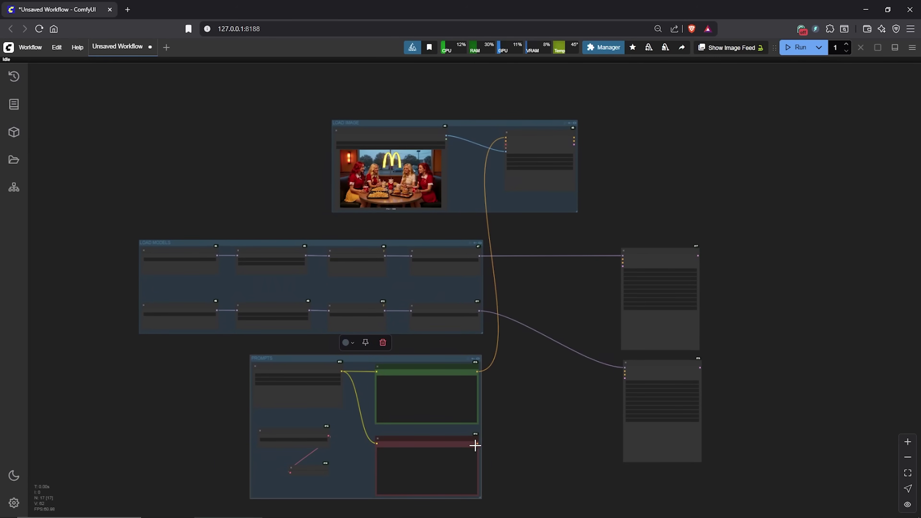
drag(478, 442, 506, 133)
scroll(496, 185, up, 5)
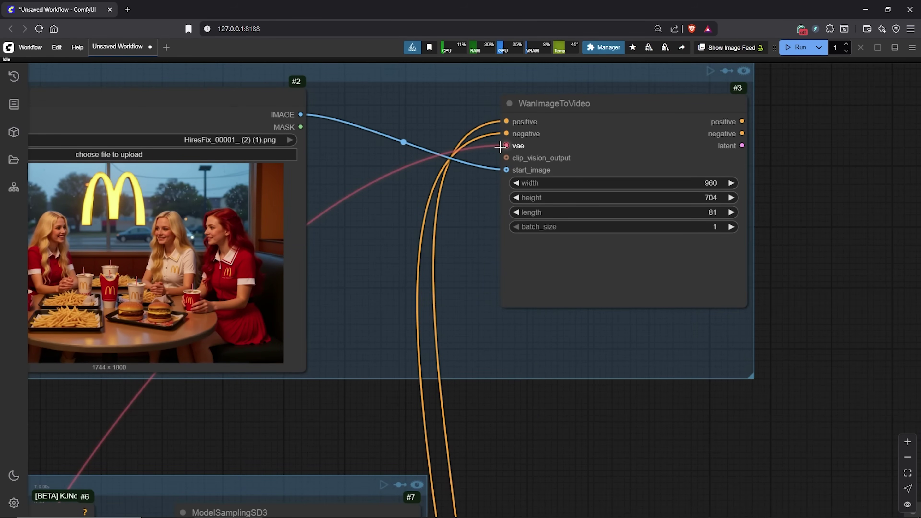
scroll(783, 257, down, 5)
Wire WanImageToVideo's positive, negative and latent into KSampler #17 and place #18 beside it
drag(697, 322, 590, 257)
scroll(566, 181, down, 1)
drag(549, 122, 641, 376)
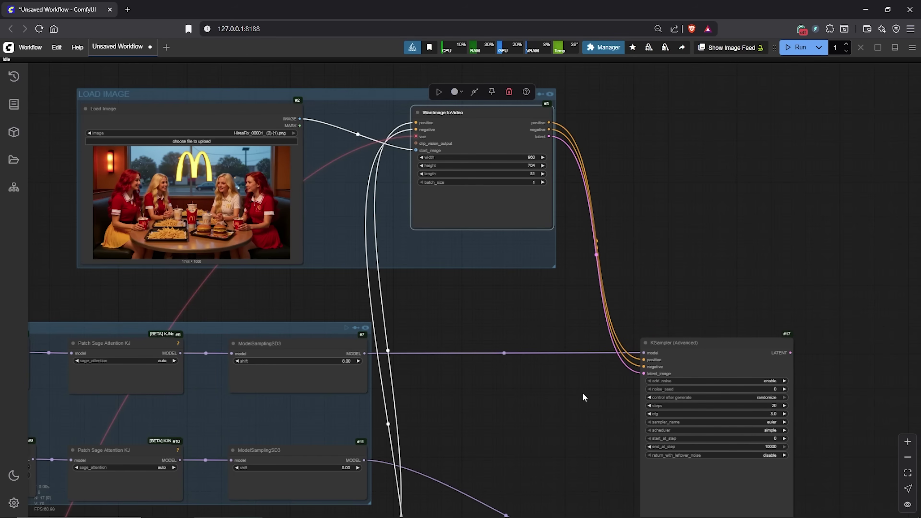
scroll(582, 392, down, 3)
drag(580, 396, 705, 233)
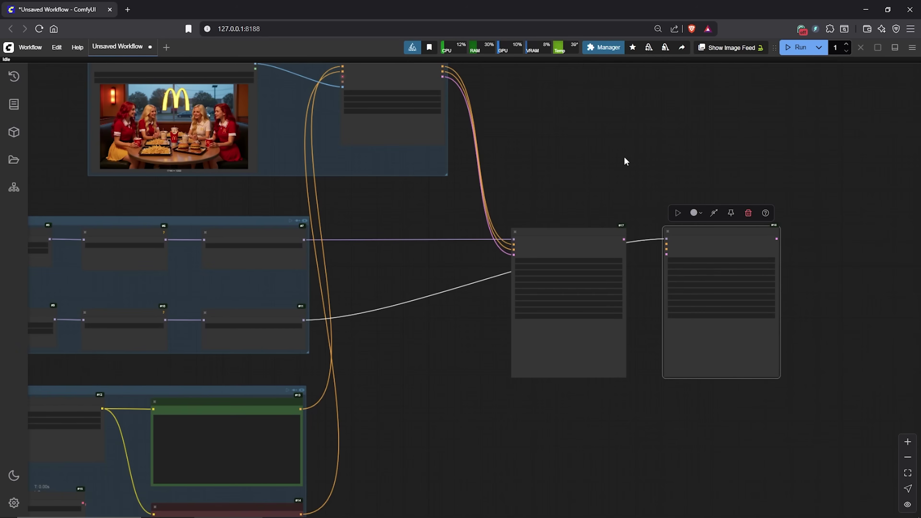
Place KSampler #18 beside #17 and wire WanImageToVideo's positive and negative outputs into it
drag(626, 159, 592, 288)
scroll(495, 243, up, 2)
drag(544, 255, 422, 190)
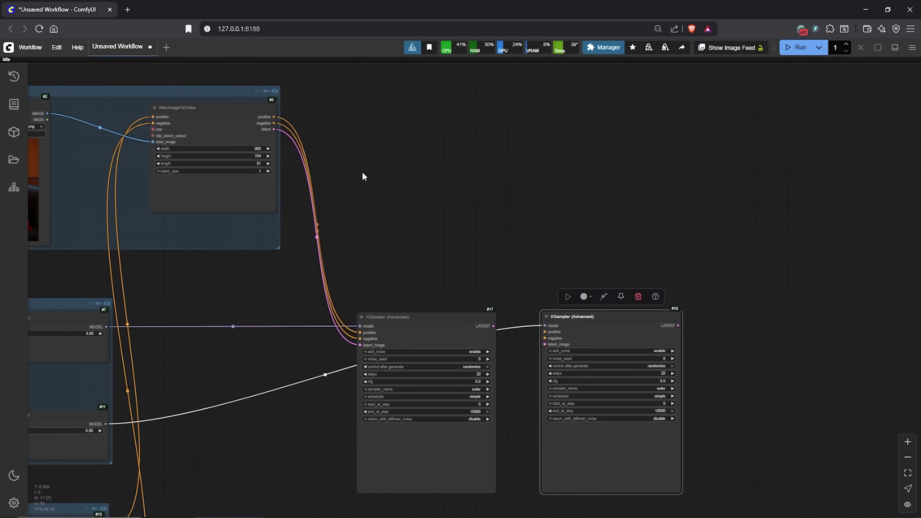
drag(273, 117, 545, 332)
drag(273, 123, 545, 337)
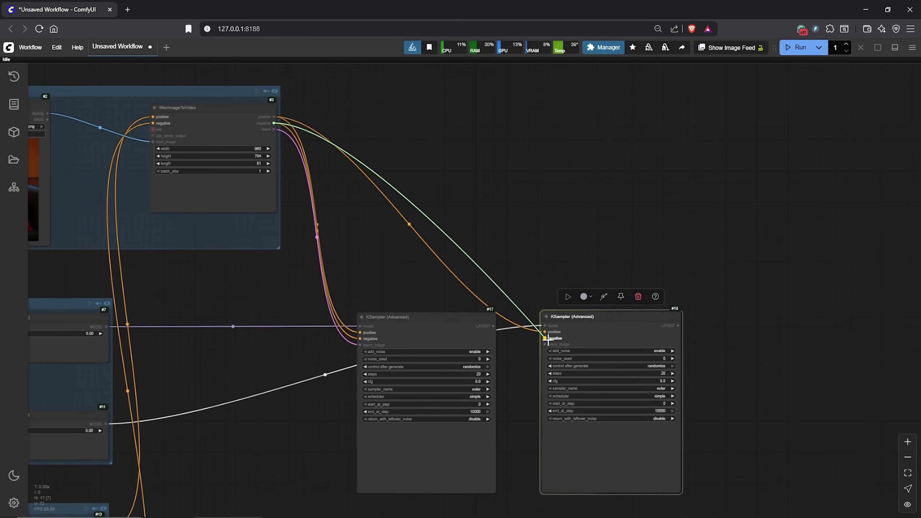
Feed KSampler #17's LATENT output into KSampler #18's latent_image input
click(455, 319)
scroll(455, 319, up, 2)
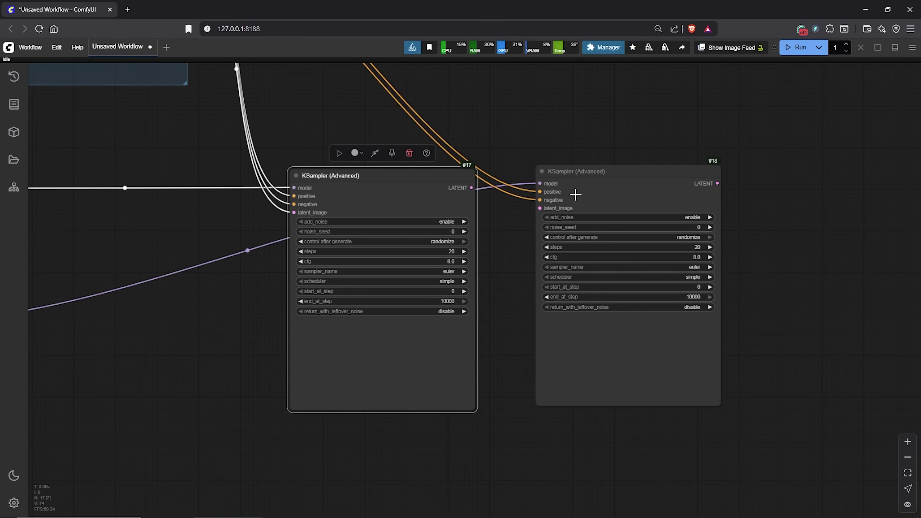
drag(471, 188, 590, 197)
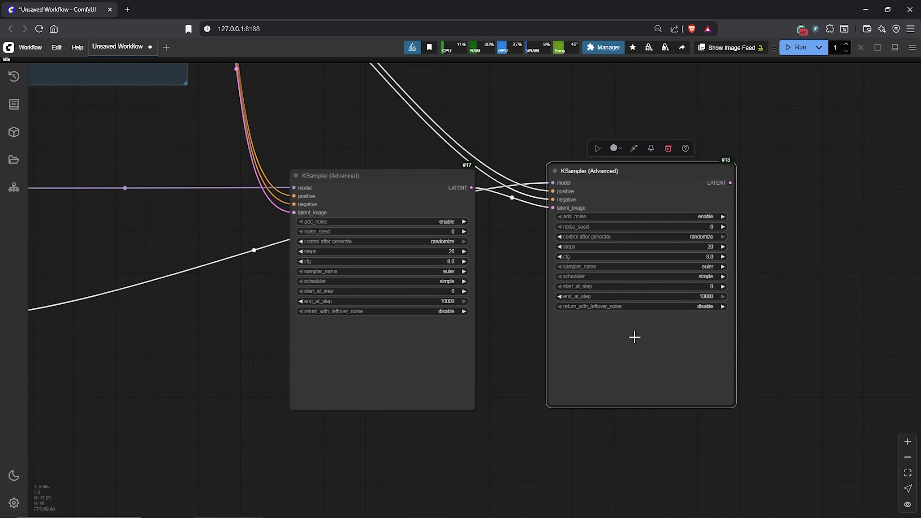
scroll(504, 368, down, 3)
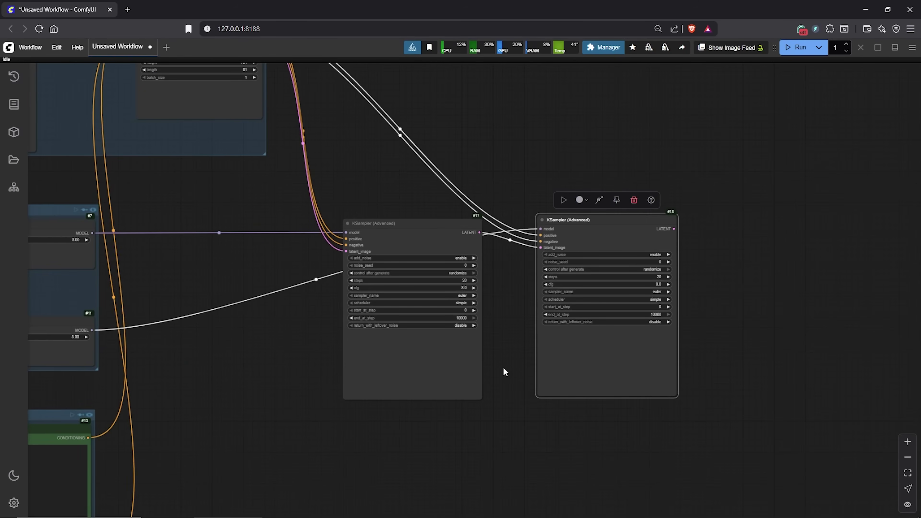
drag(503, 368, 568, 372)
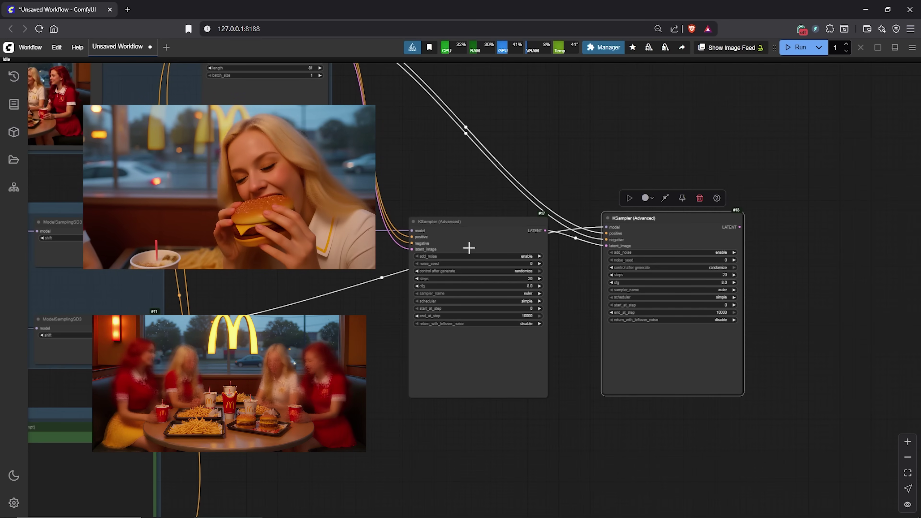
Disable add_noise on the second KSampler (#18)
scroll(572, 265, up, 5)
drag(573, 265, 452, 225)
click(726, 200)
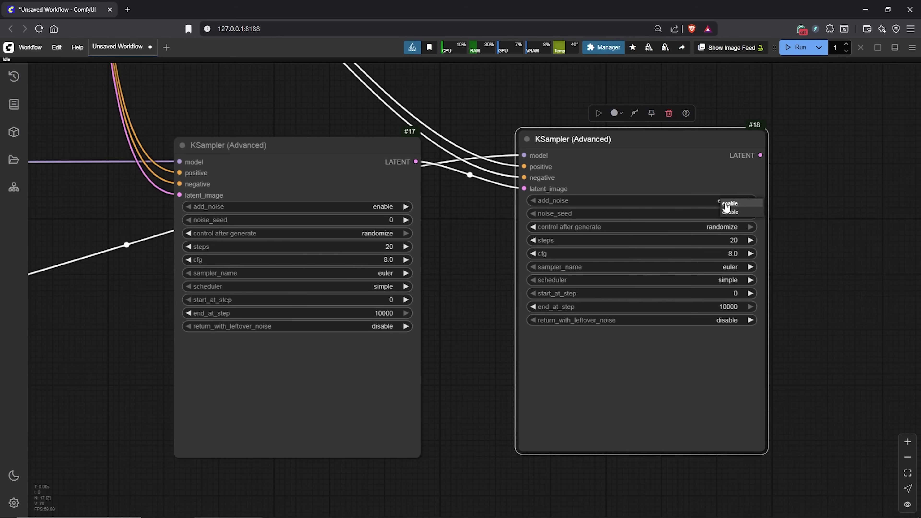
click(729, 213)
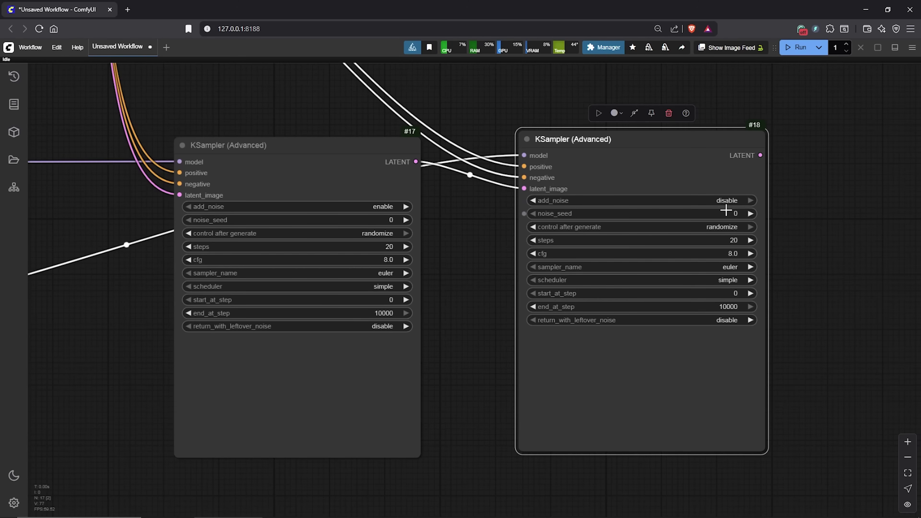
Give KSampler #17 noise seed 90 and set both samplers' seed control to fixed
click(392, 220)
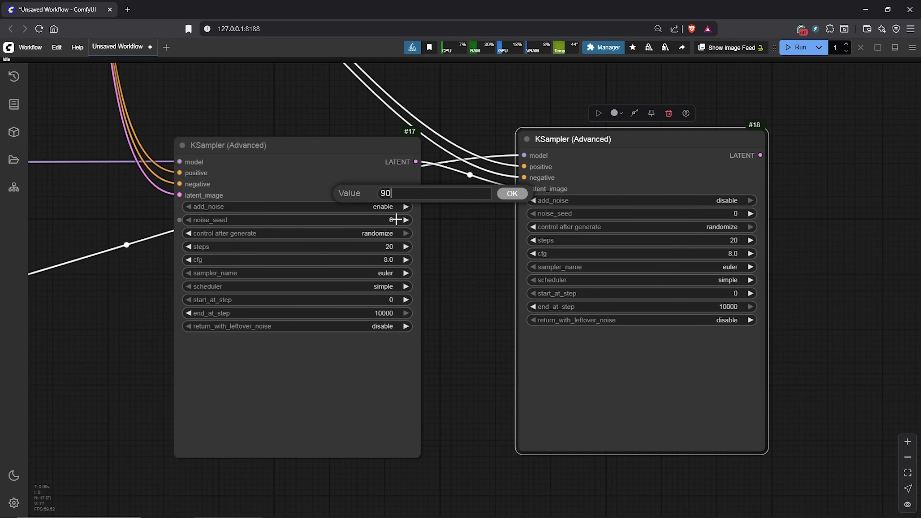
key(Return)
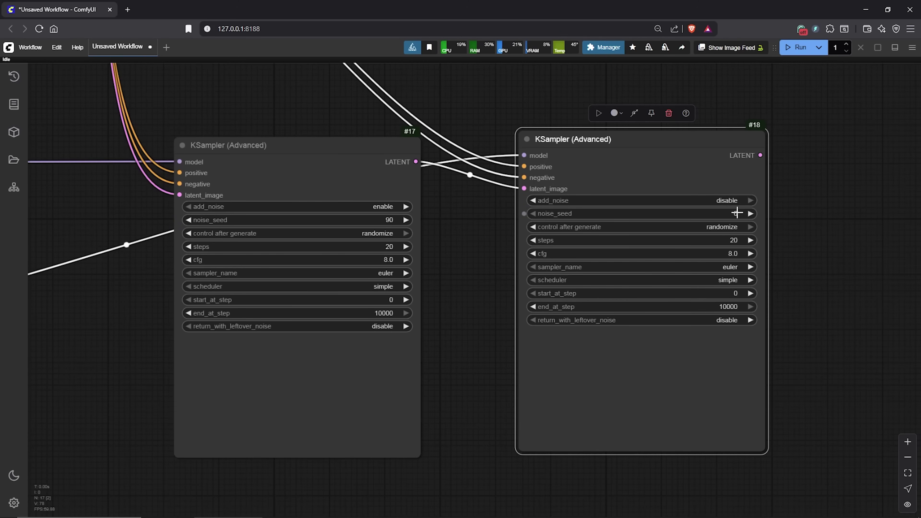
click(379, 234)
click(382, 235)
click(716, 227)
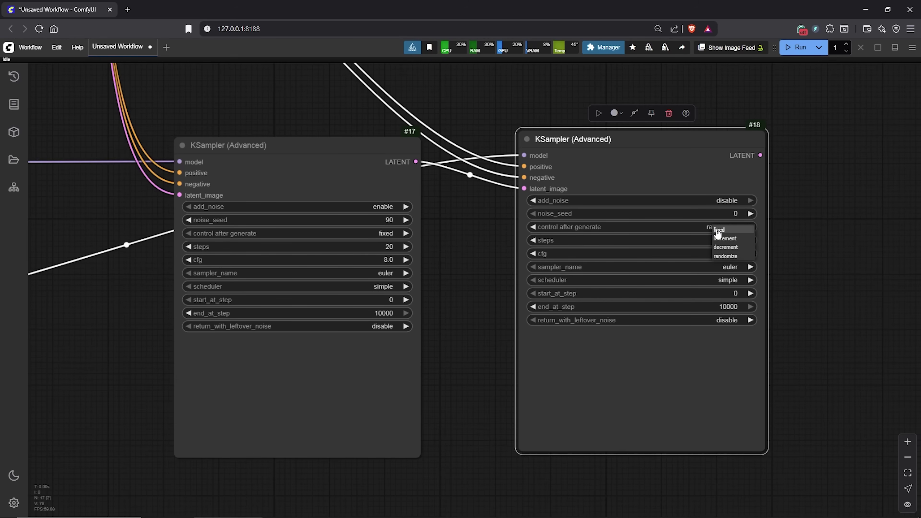
click(720, 229)
click(456, 237)
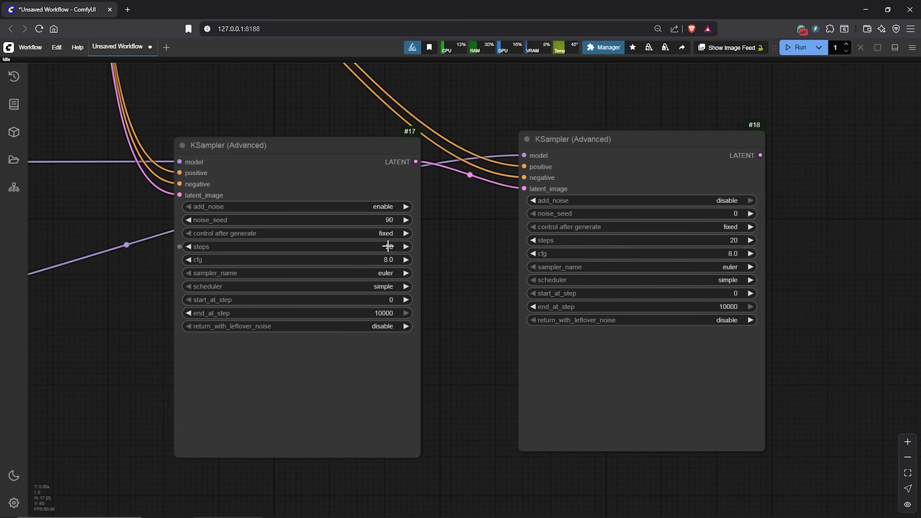
Set both KSamplers to 10 steps and cfg 1.0
click(386, 247)
text(1)
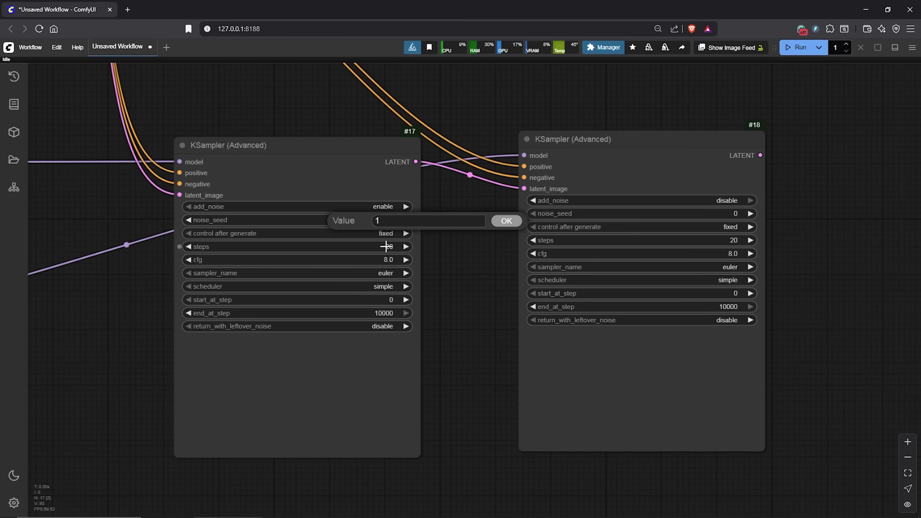
text(0)
key(Return)
click(732, 239)
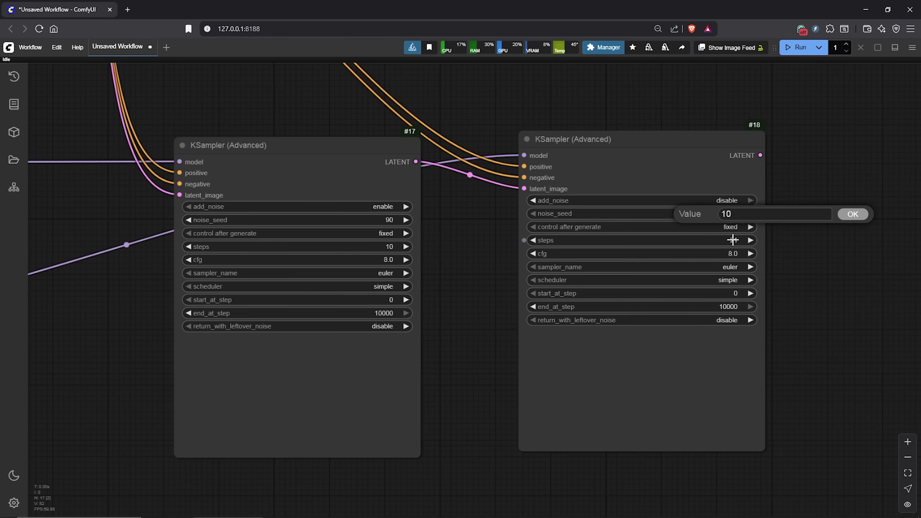
key(Return)
click(389, 259)
text(1)
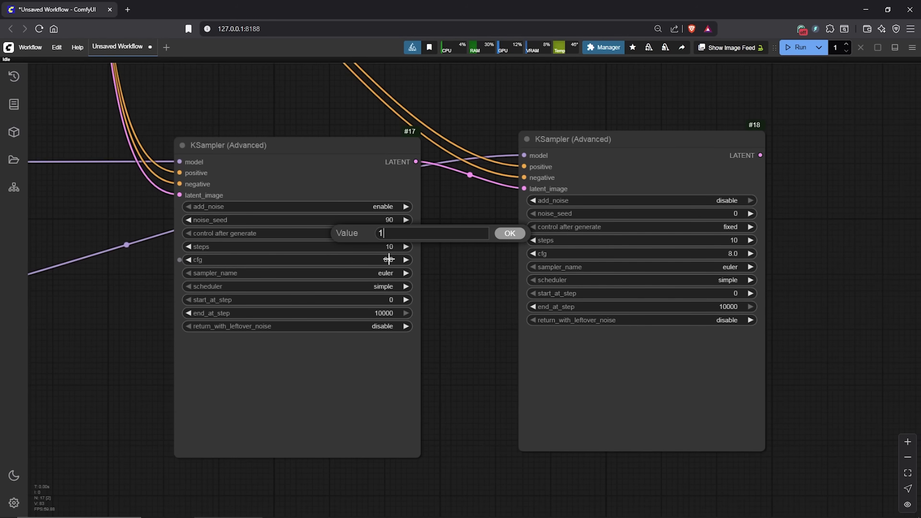
key(Return)
click(734, 253)
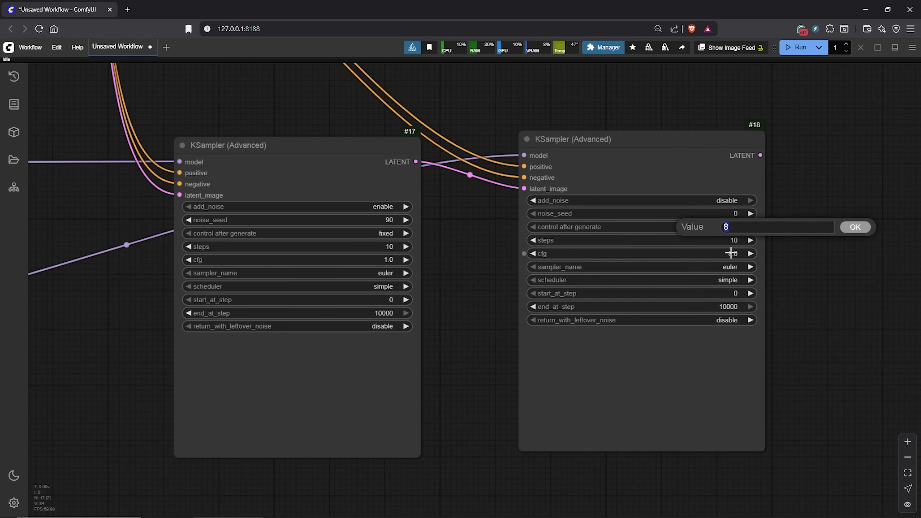
key(Return)
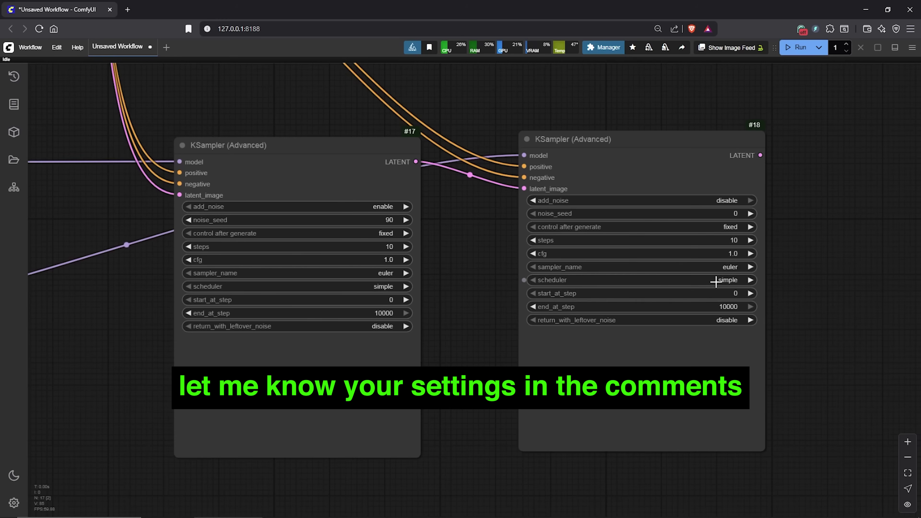
Make KSampler #17 end at step 5 and KSampler #18 start at step 5
click(414, 306)
click(386, 314)
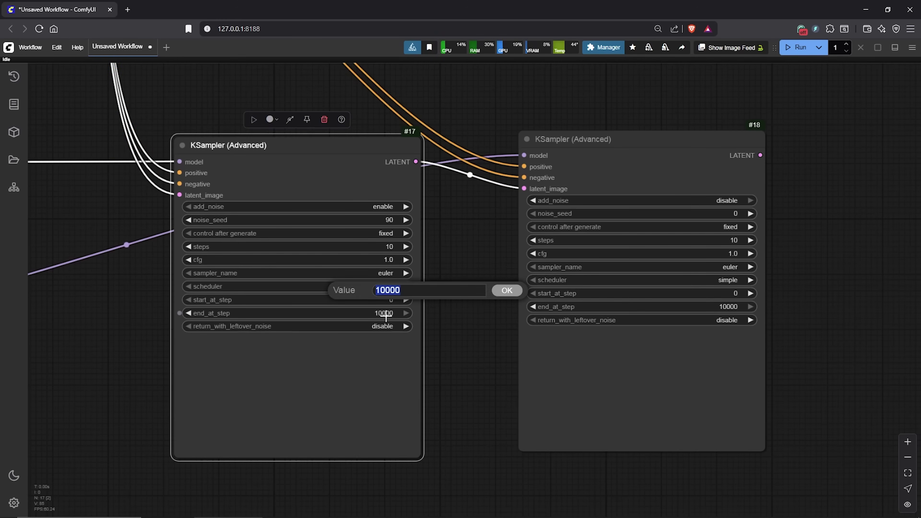
text(5)
key(Return)
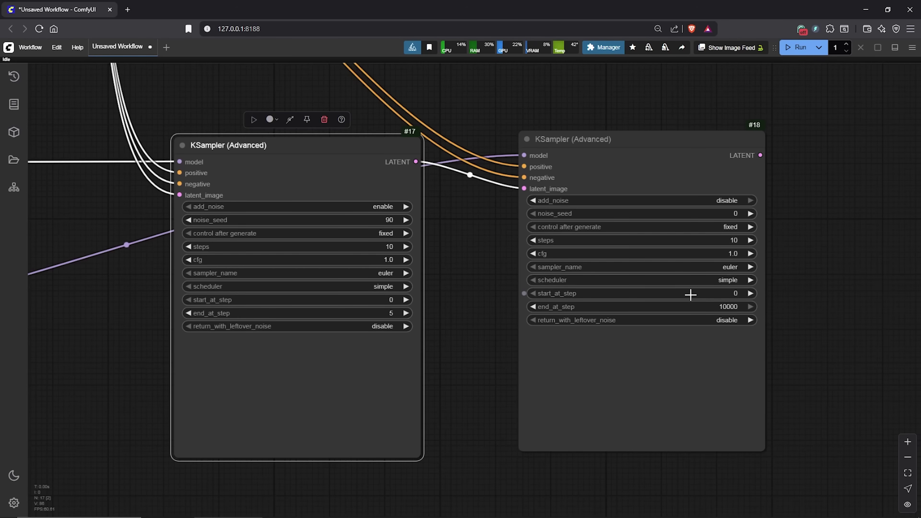
click(733, 292)
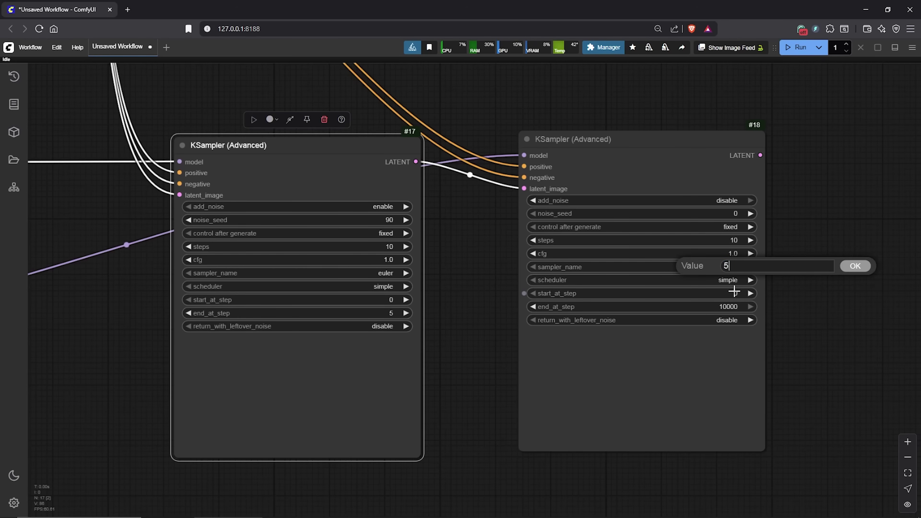
key(Return)
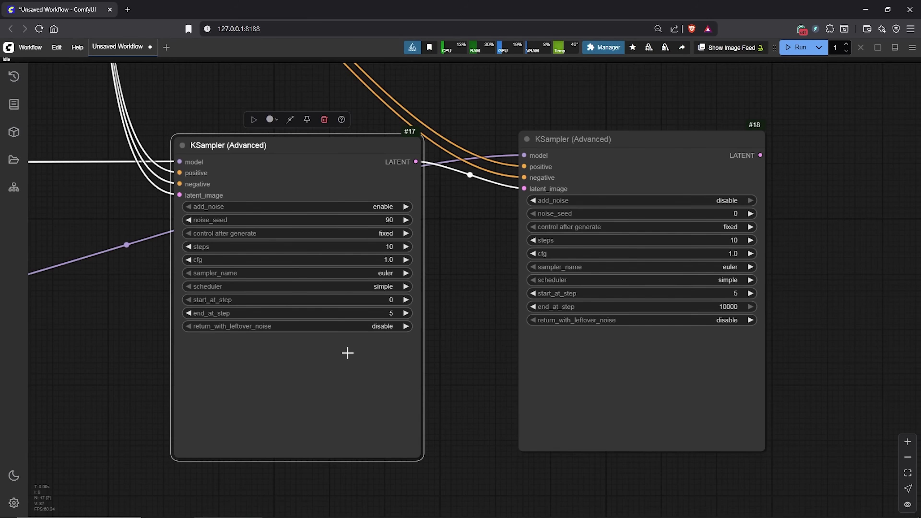
Enable return_with_leftover_noise on KSampler #17
click(366, 326)
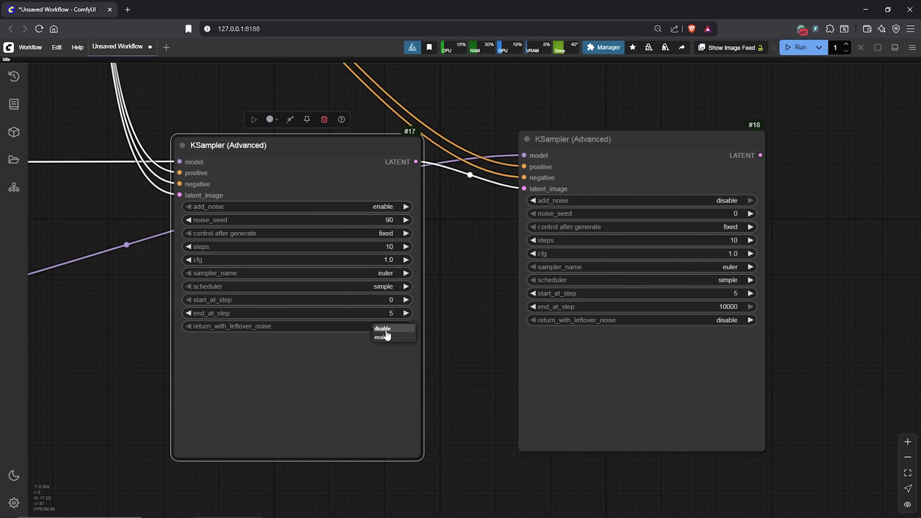
click(384, 342)
click(703, 334)
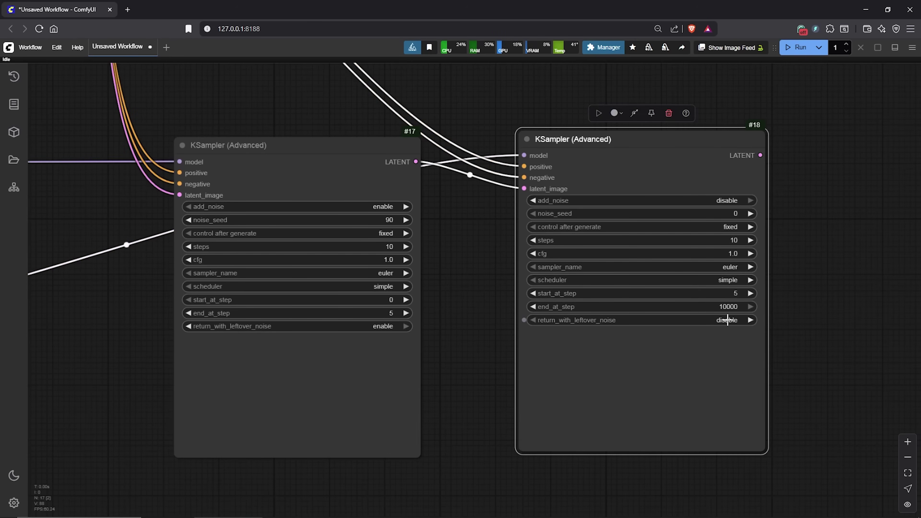
click(859, 377)
scroll(860, 377, down, 3)
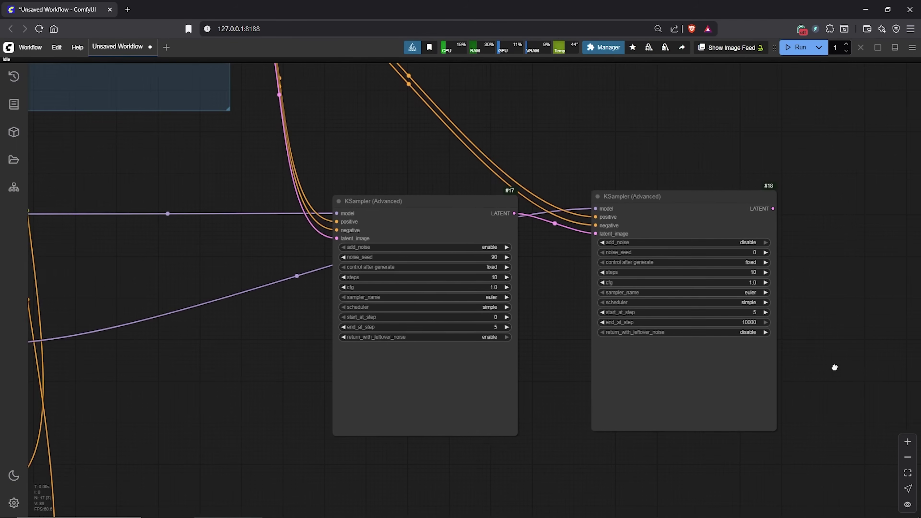
drag(835, 370, 586, 351)
Add a VAE Decode on KSampler #18's LATENT and feed its IMAGE into a VideoHelperSuite Video Combine node
drag(524, 197, 636, 202)
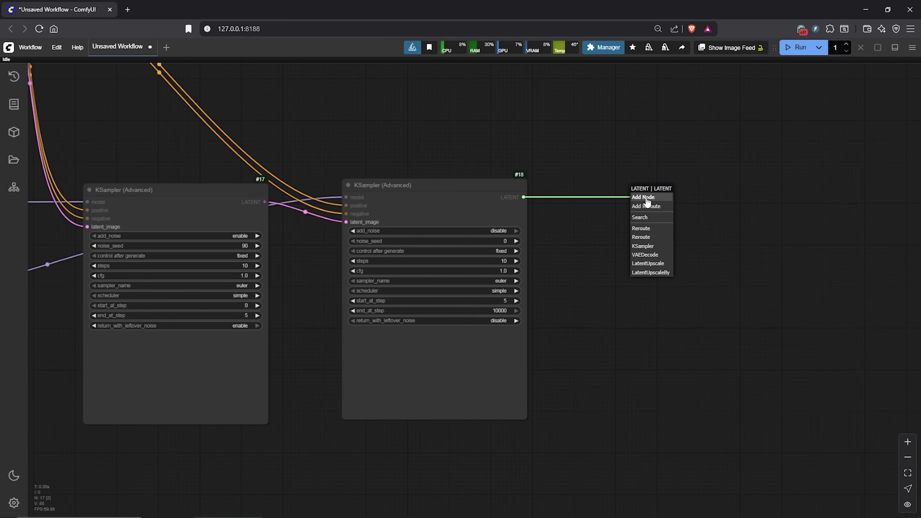
click(648, 255)
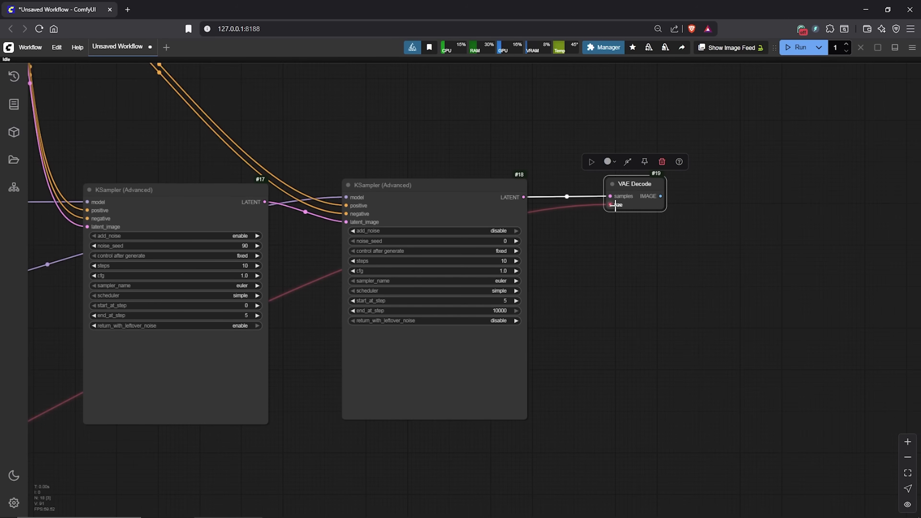
drag(661, 196, 725, 196)
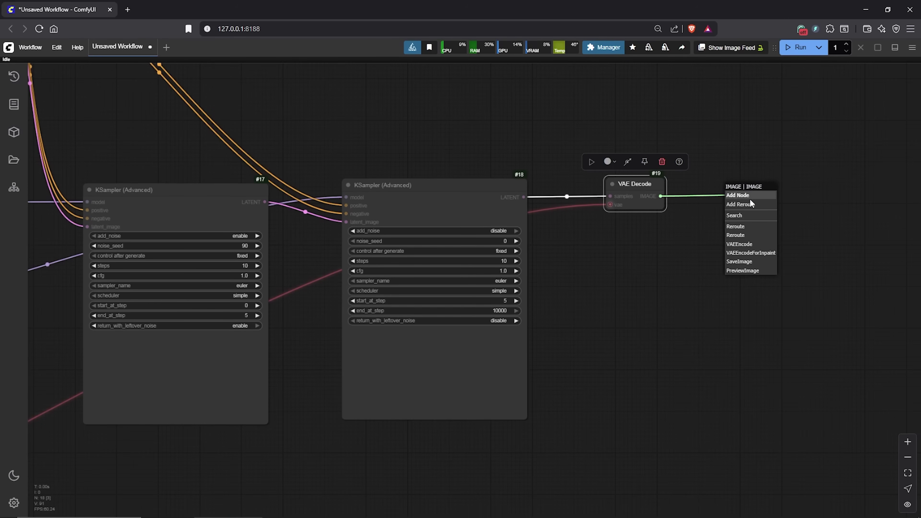
click(737, 216)
text(video combine)
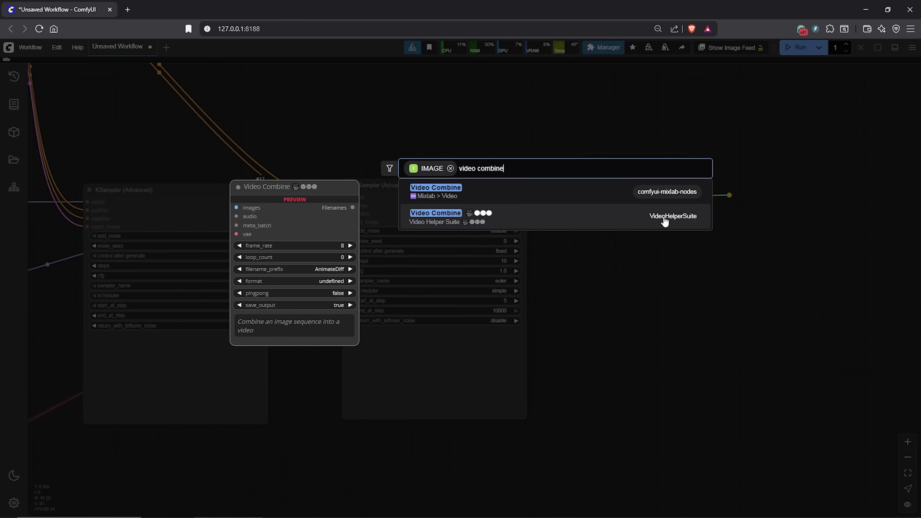
click(685, 218)
scroll(482, 247, right, 5)
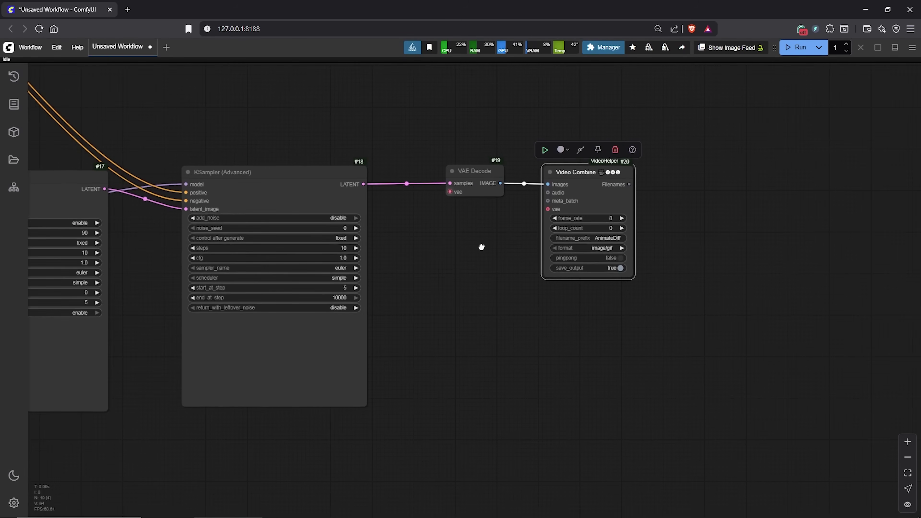
Set Video Combine to 24 fps, filename prefix 'Tutorial/Wan 2.2/1', and video/h264-mp4 format
drag(599, 268, 834, 437)
scroll(653, 129, right, 4)
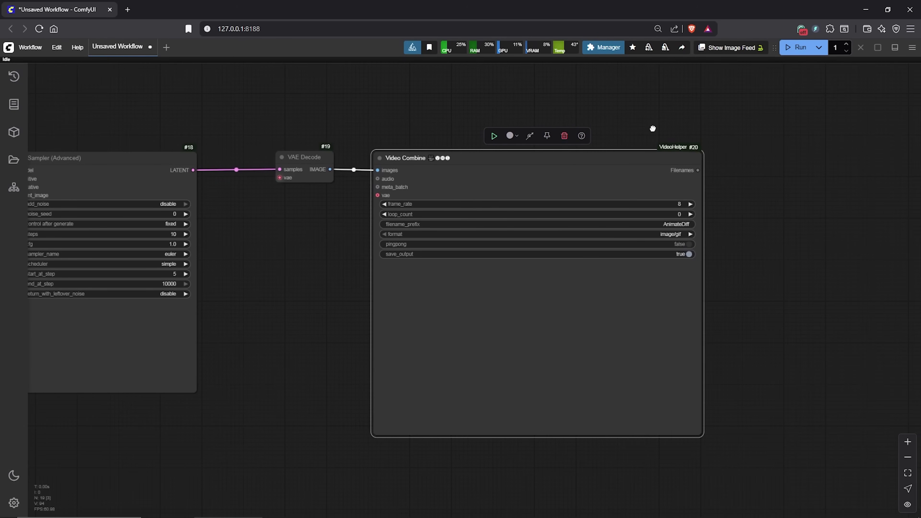
scroll(679, 209, up, 3)
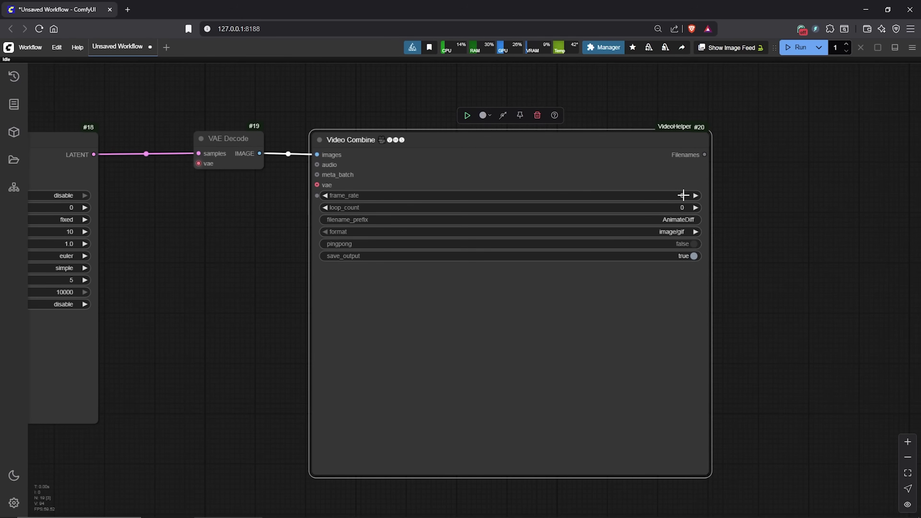
click(683, 195)
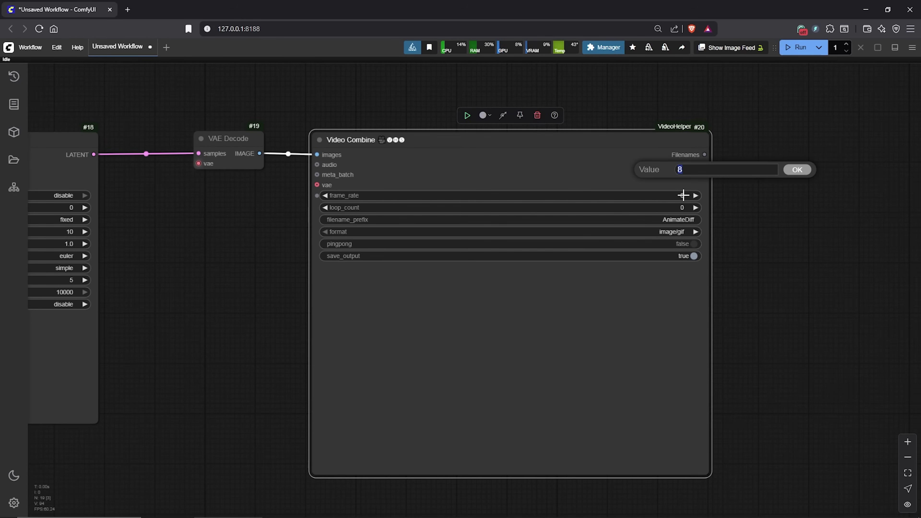
click(798, 170)
click(684, 220)
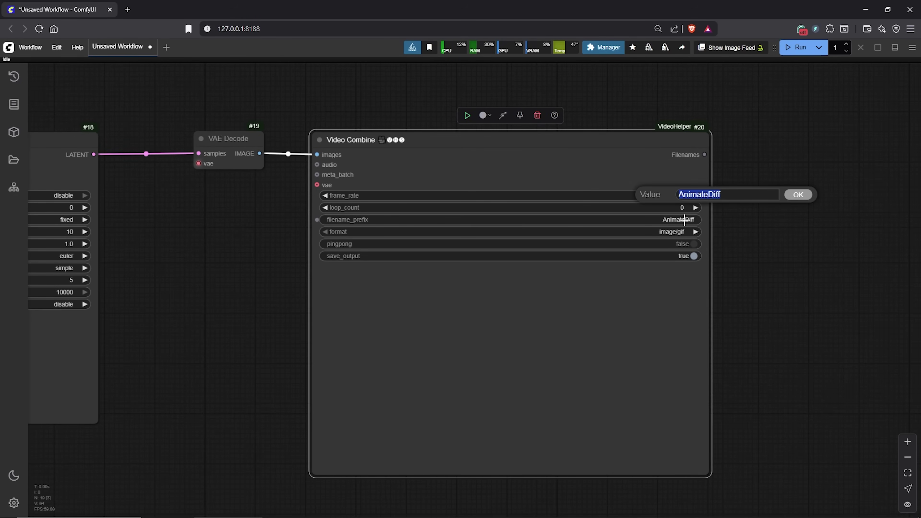
text(Tutorial/Wan 2.2/1)
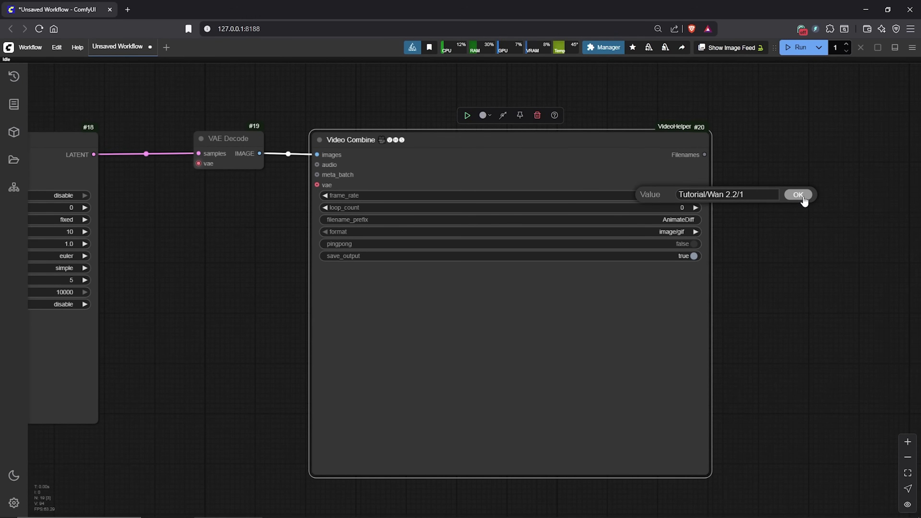
click(798, 195)
click(663, 232)
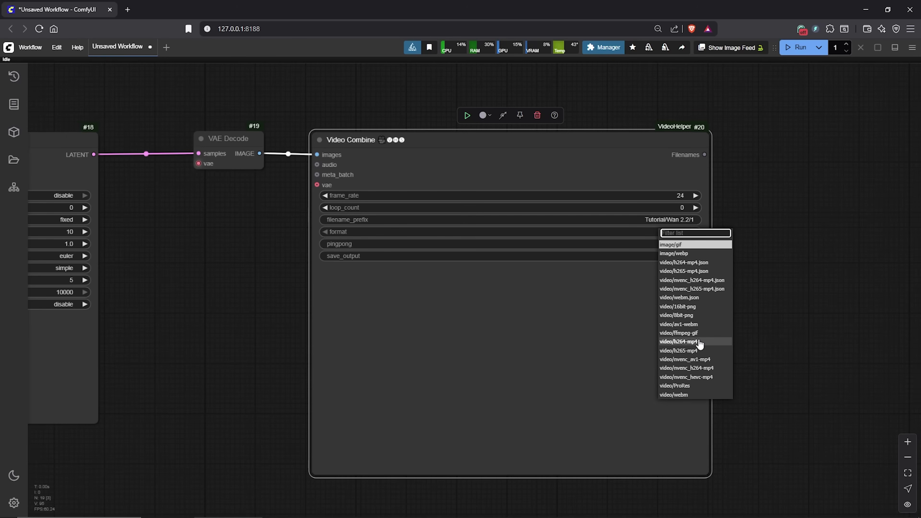
click(679, 342)
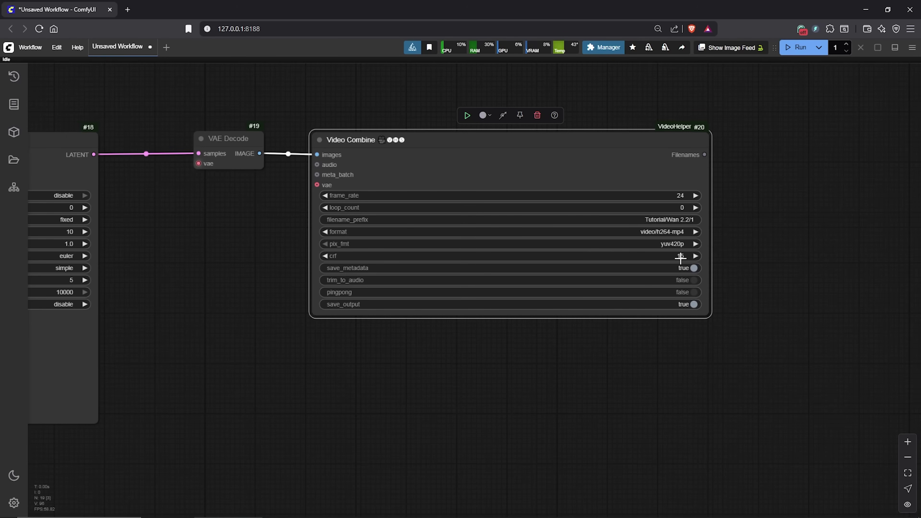
Move Video Combine next to VAE Decode and shrink it
scroll(736, 354, down, 6)
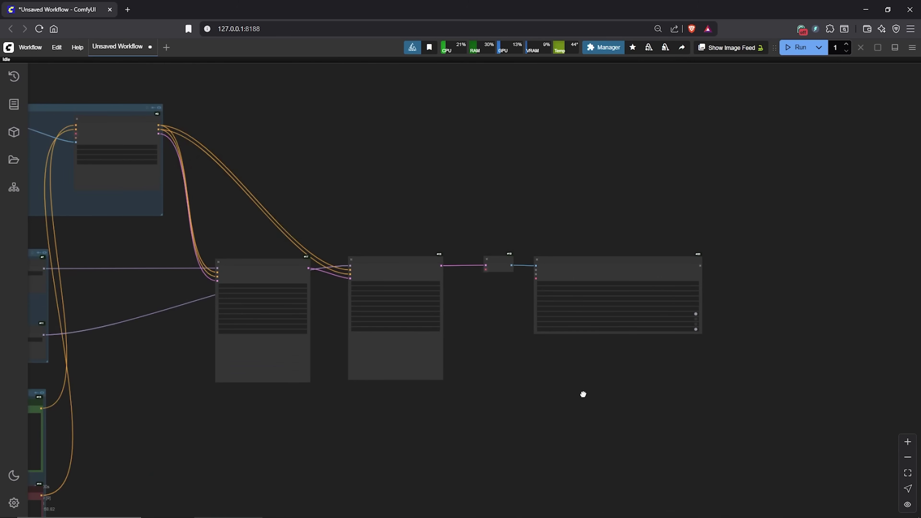
scroll(711, 369, down, 1)
drag(697, 369, 674, 364)
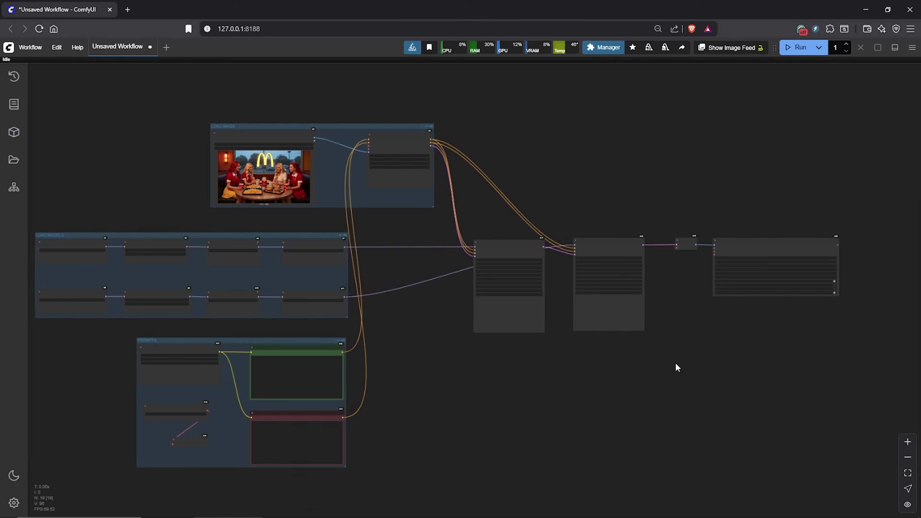
drag(791, 238, 730, 259)
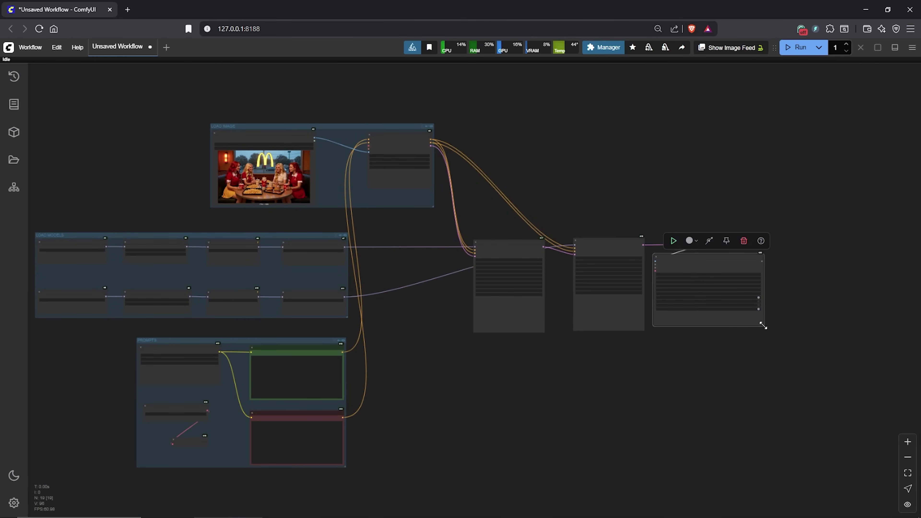
Group both KSamplers, VAE Decode and Video Combine together and enlarge the group
drag(769, 390, 775, 378)
right_click(646, 381)
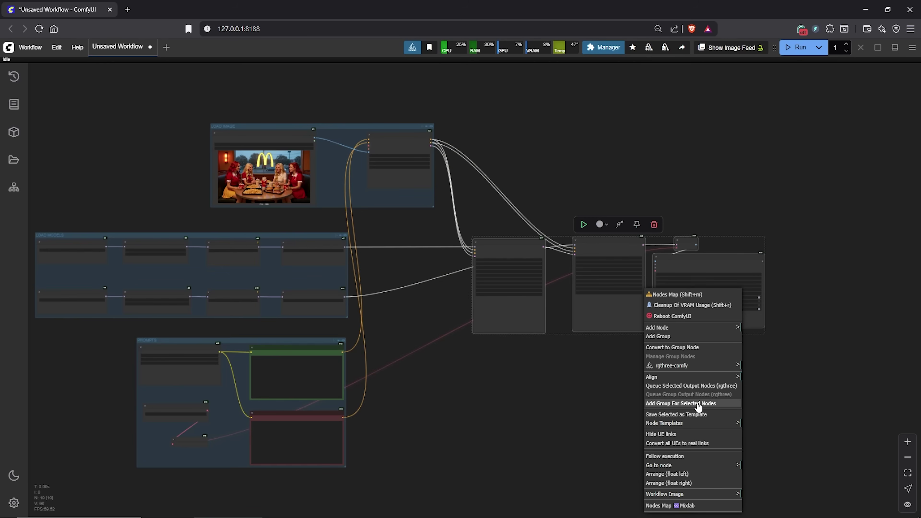
click(704, 403)
drag(765, 333, 829, 464)
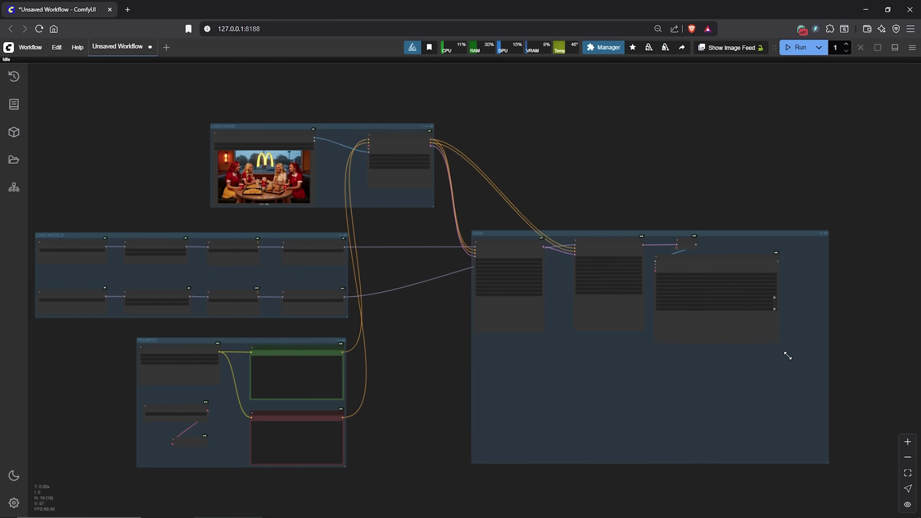
scroll(818, 459, down, 1)
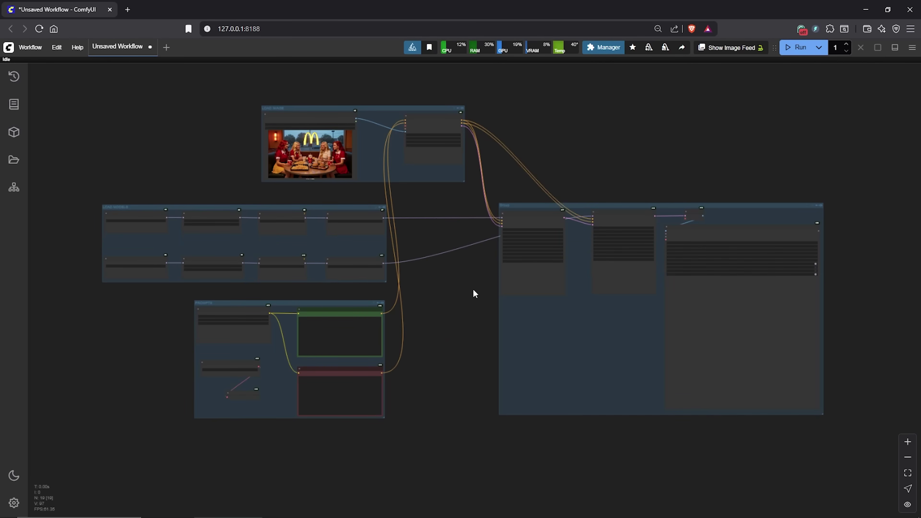
Paste the copied scene prompt into the positive CLIP Text Encode #13
click(909, 476)
right_click(322, 185)
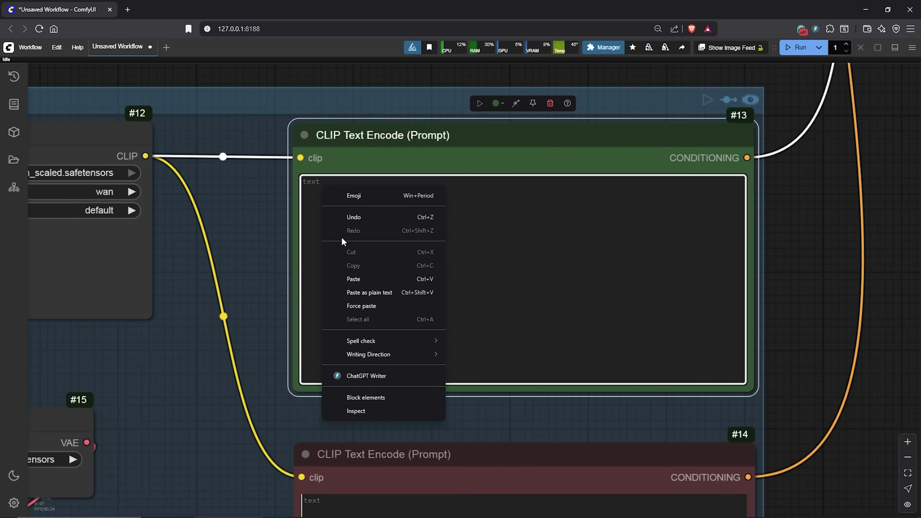
click(370, 280)
drag(758, 396, 736, 395)
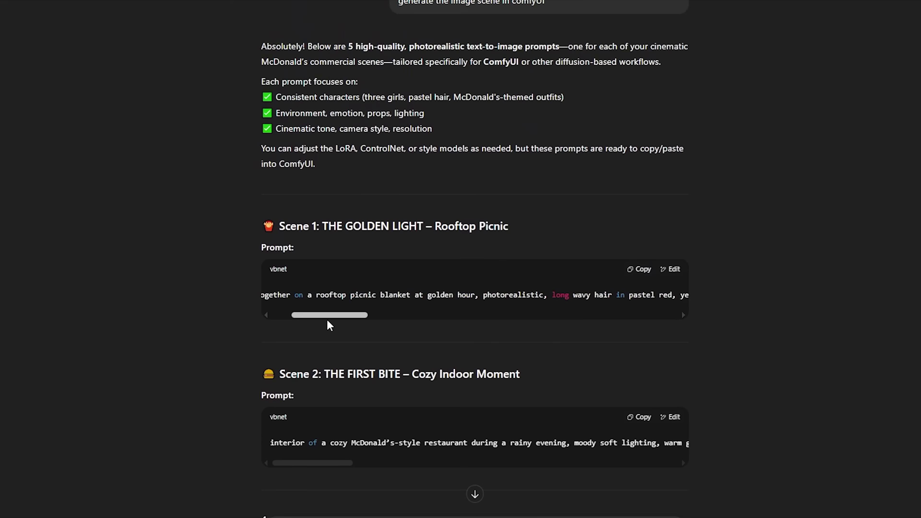
Paste the Chinese negative prompt into CLIP Text Encode #14
scroll(396, 368, down, 2)
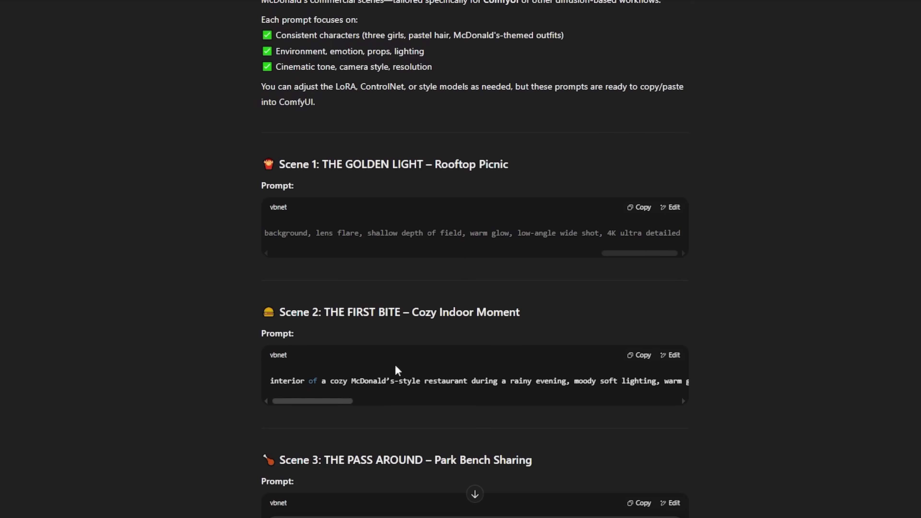
right_click(305, 232)
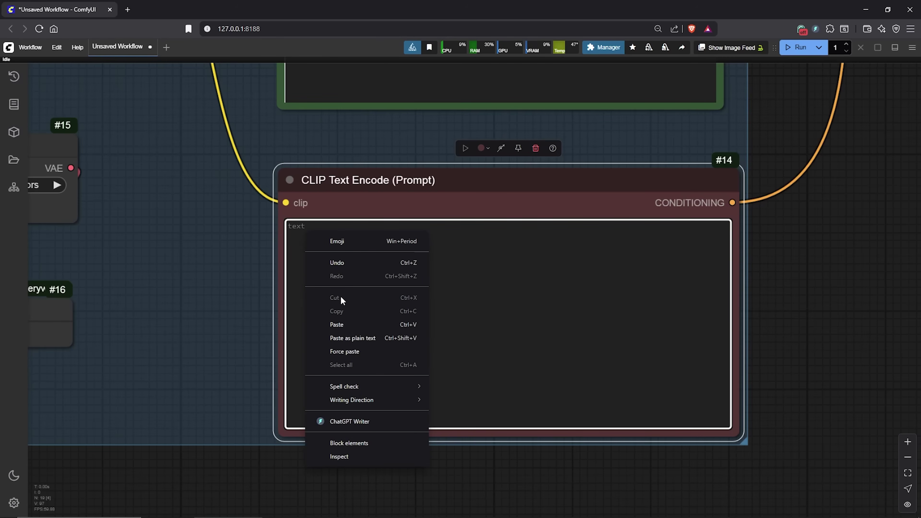
click(341, 324)
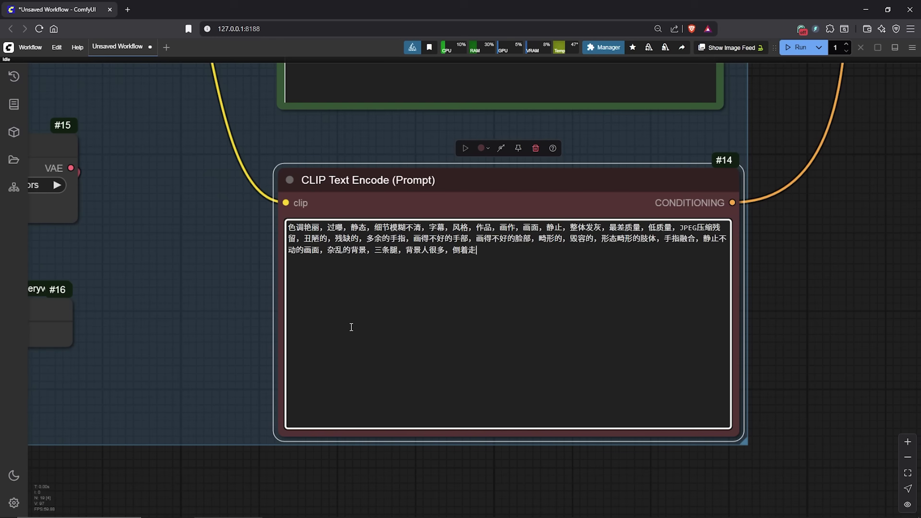
scroll(778, 244, down, 10)
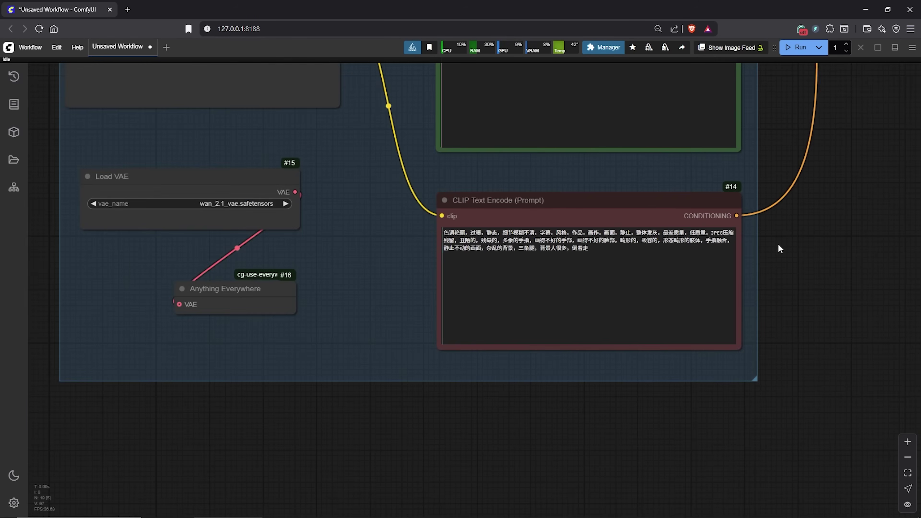
drag(808, 232, 457, 355)
scroll(613, 355, down, 6)
scroll(456, 354, down, 1)
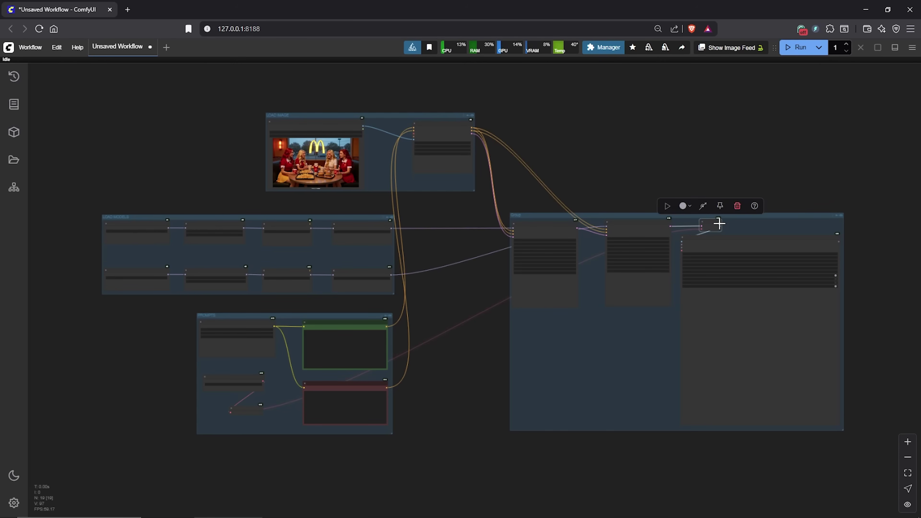
Zoom to the VAE Decode and Video Combine area and bring up the canvas node search
click(911, 473)
drag(703, 303, 425, 143)
scroll(425, 142, down, 6)
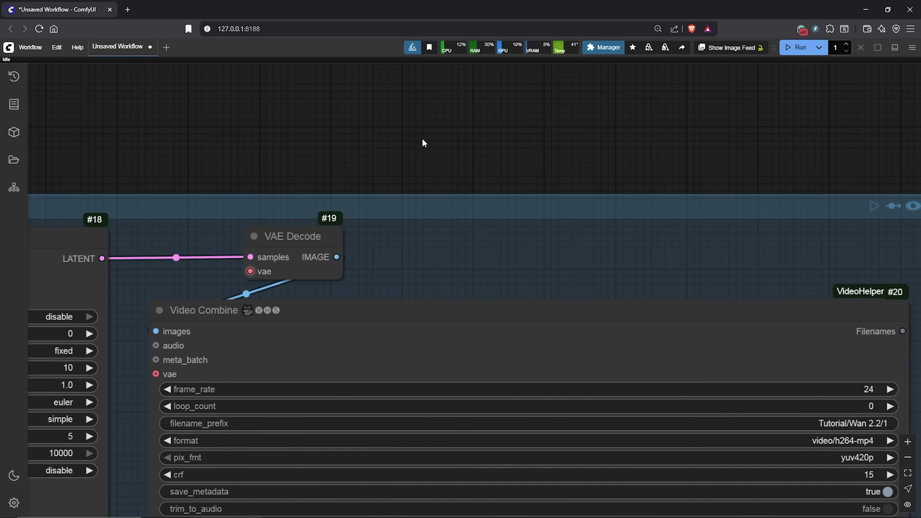
double_click(421, 138)
Search 'purge' and place a LayerUtility: Purge VRAM node in the group beside VAE Decode
text(purge)
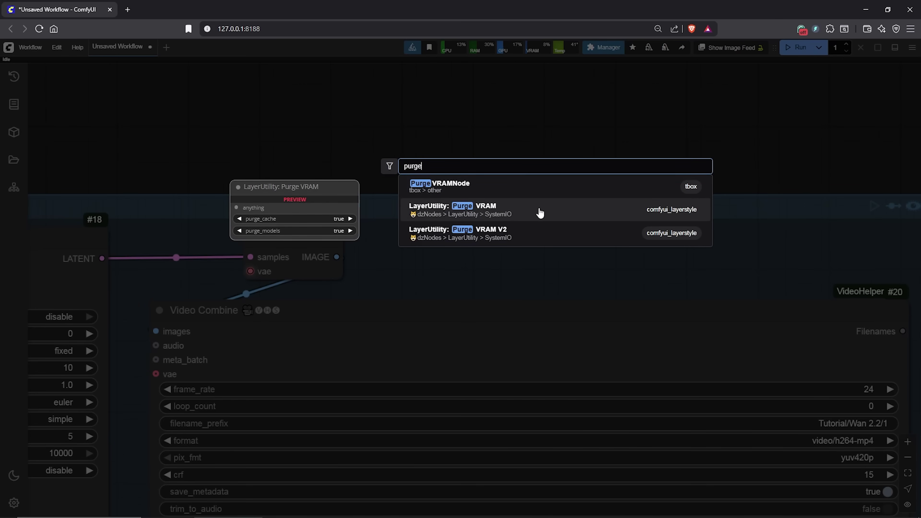
click(541, 213)
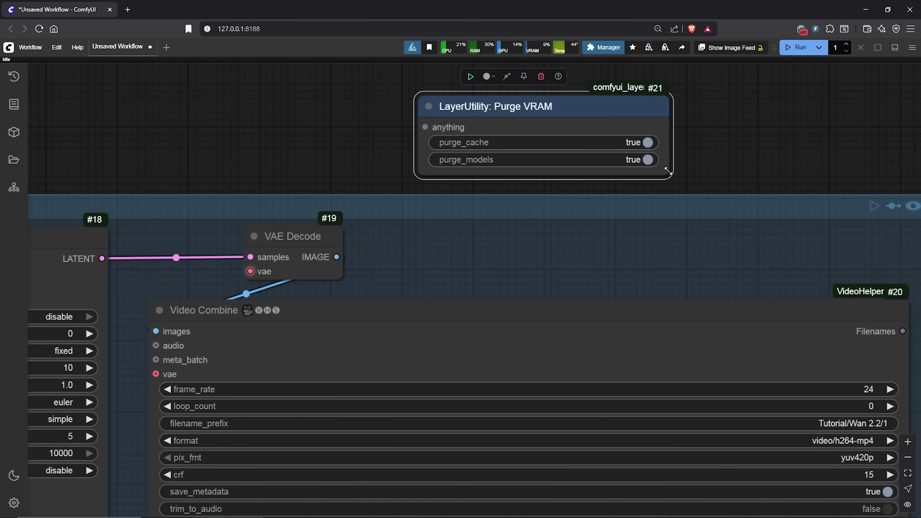
scroll(374, 152, down, 1)
click(583, 303)
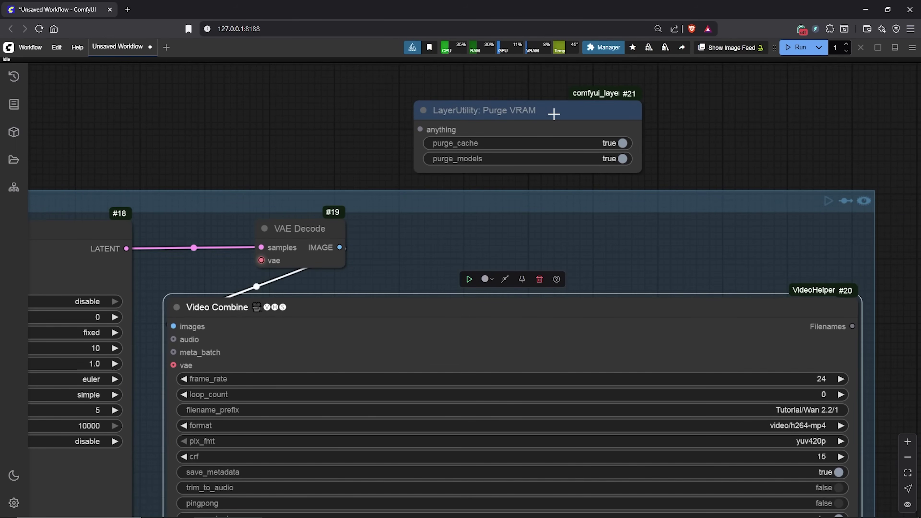
drag(554, 114, 563, 232)
scroll(653, 254, down, 1)
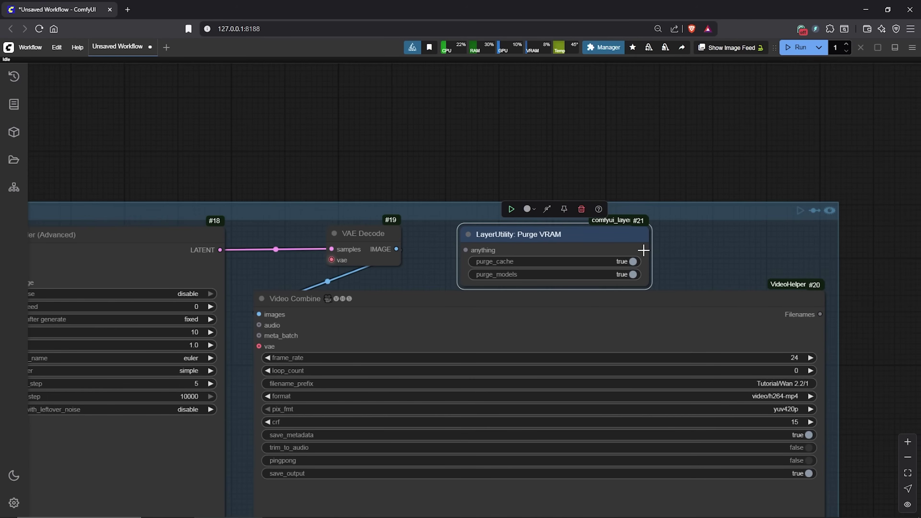
drag(565, 299, 560, 319)
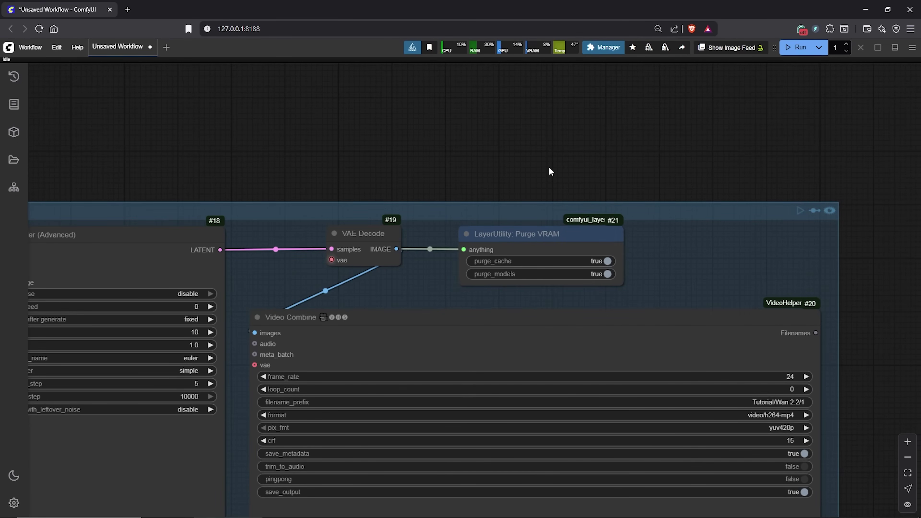
scroll(863, 392, down, 10)
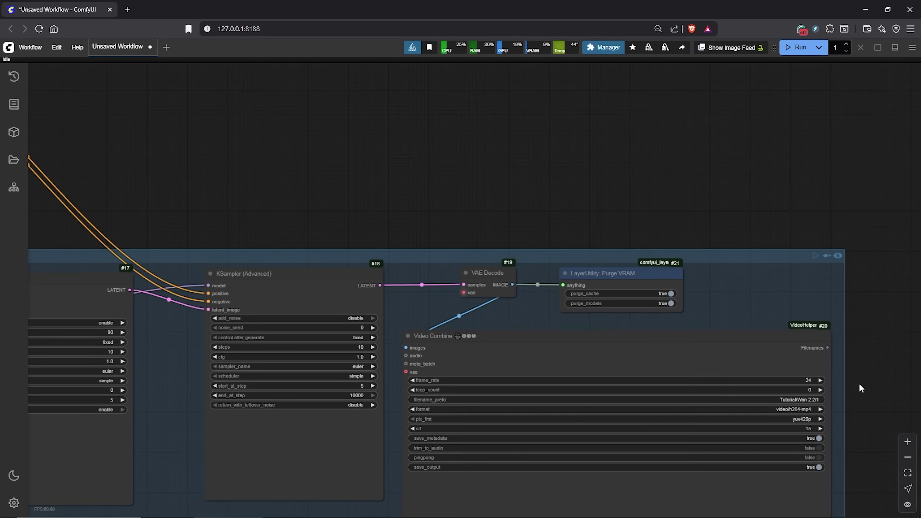
drag(688, 213, 625, 163)
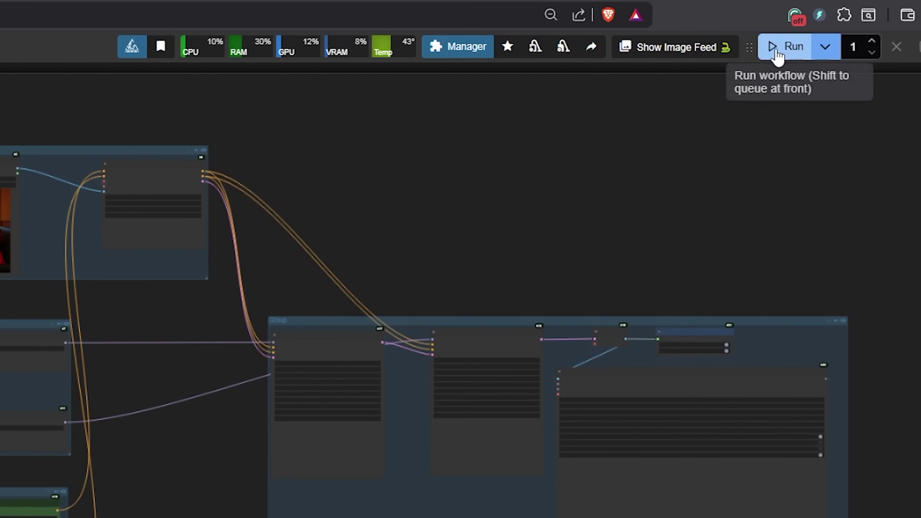
click(798, 48)
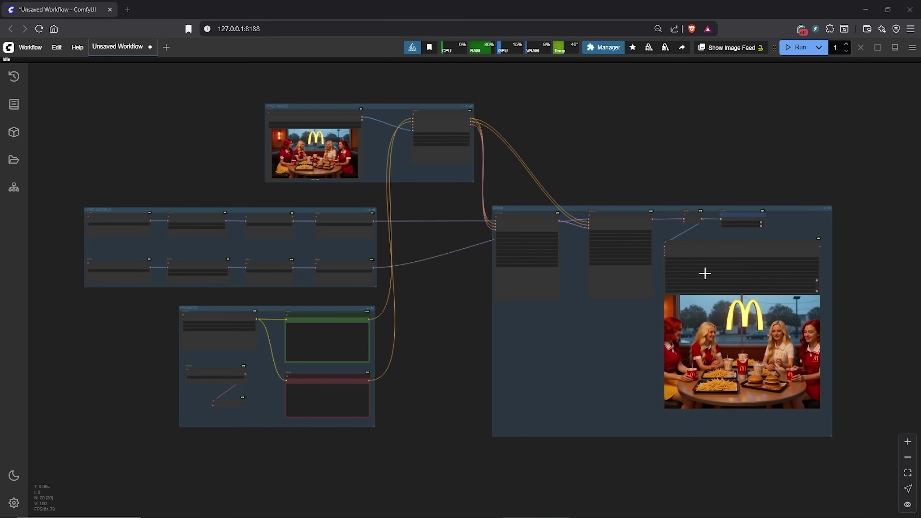
click(710, 250)
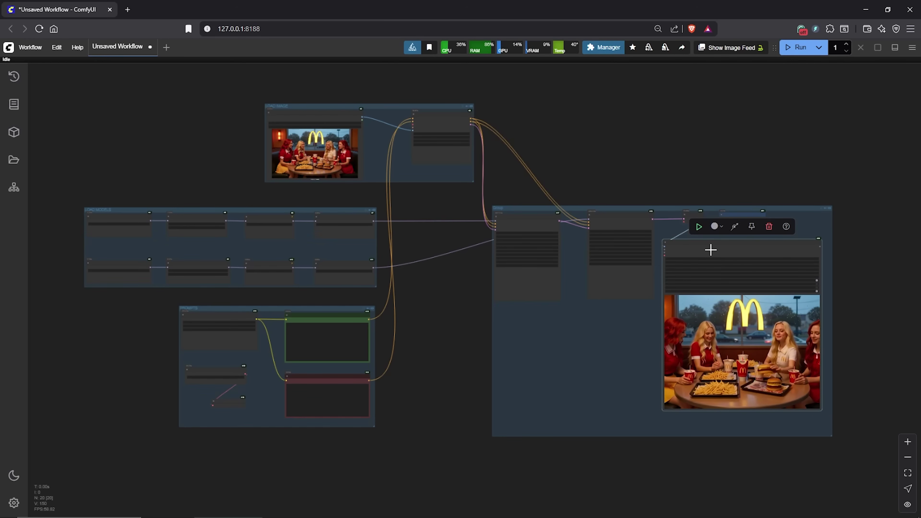
click(819, 410)
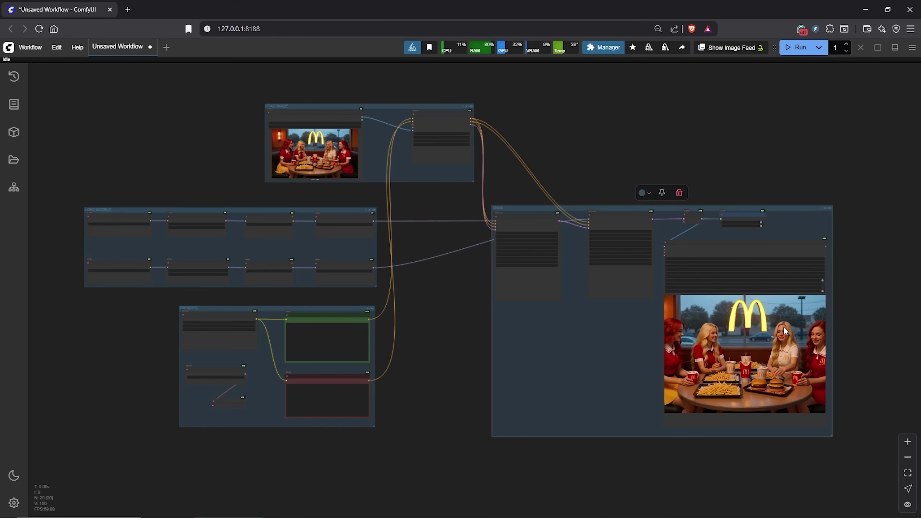
drag(788, 330, 854, 377)
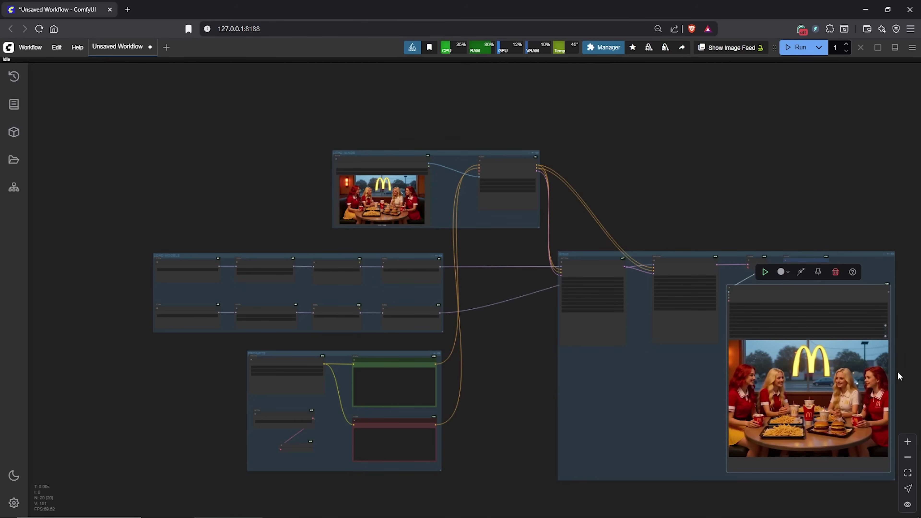
click(908, 473)
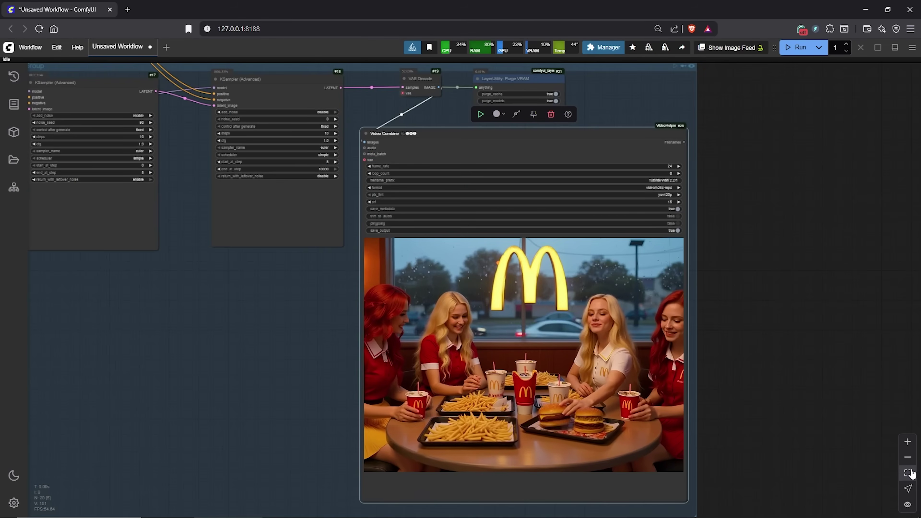
scroll(719, 441, up, 3)
drag(719, 441, 892, 424)
scroll(823, 438, up, 1)
scroll(891, 424, up, 1)
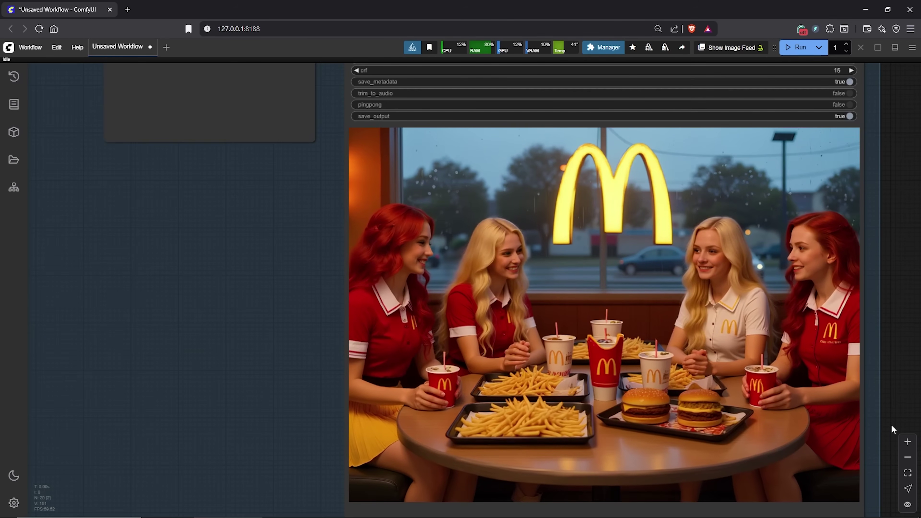
Load the park-bench picture into the Load Image node as the start image
scroll(890, 374, down, 5)
click(908, 473)
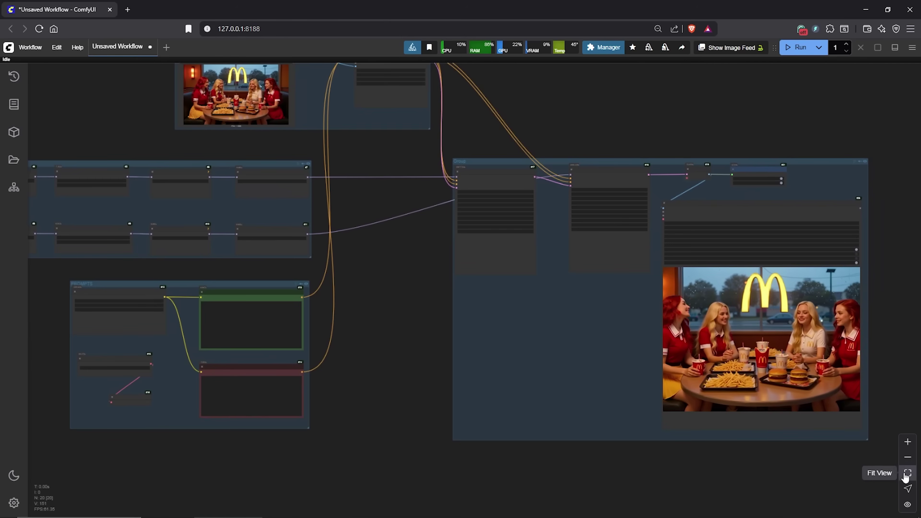
drag(504, 350, 448, 305)
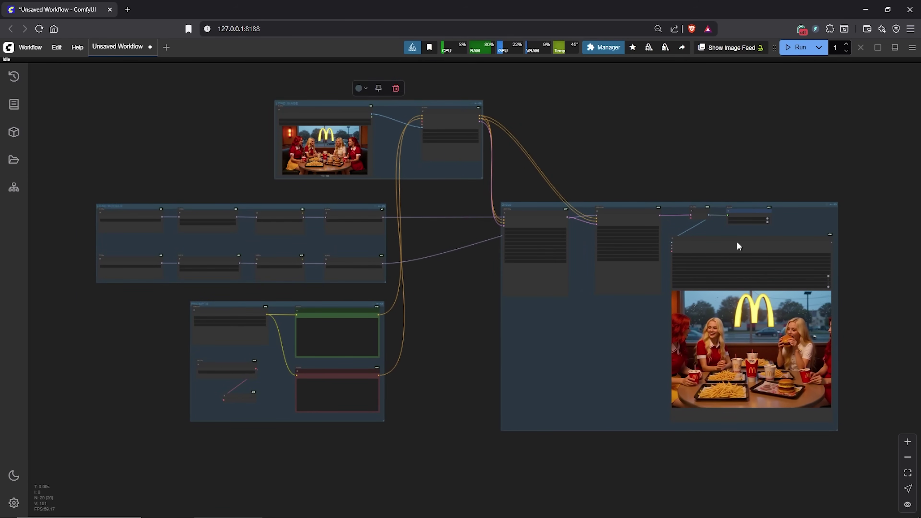
click(908, 473)
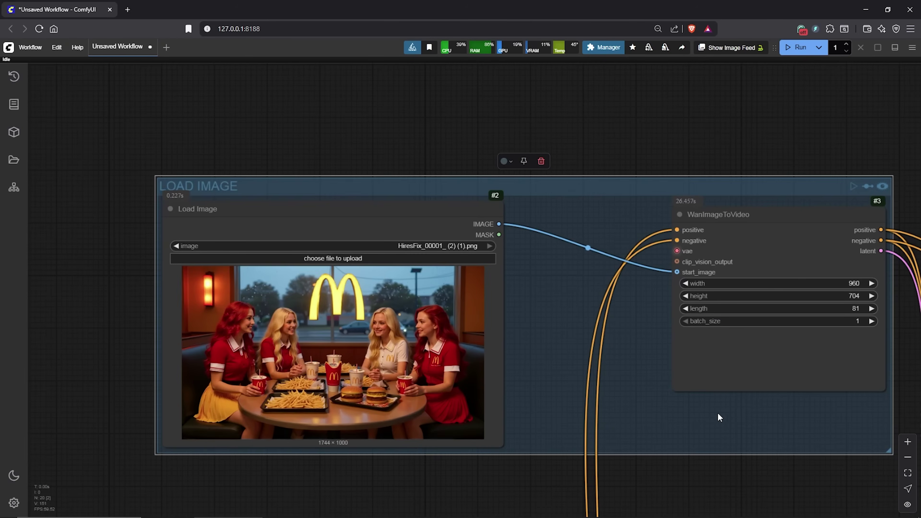
drag(682, 474, 670, 443)
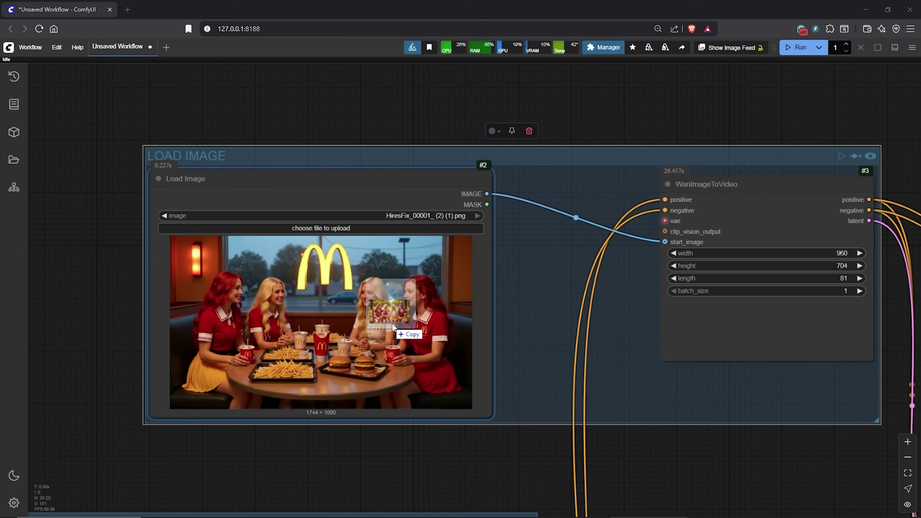
key(ctrl+v)
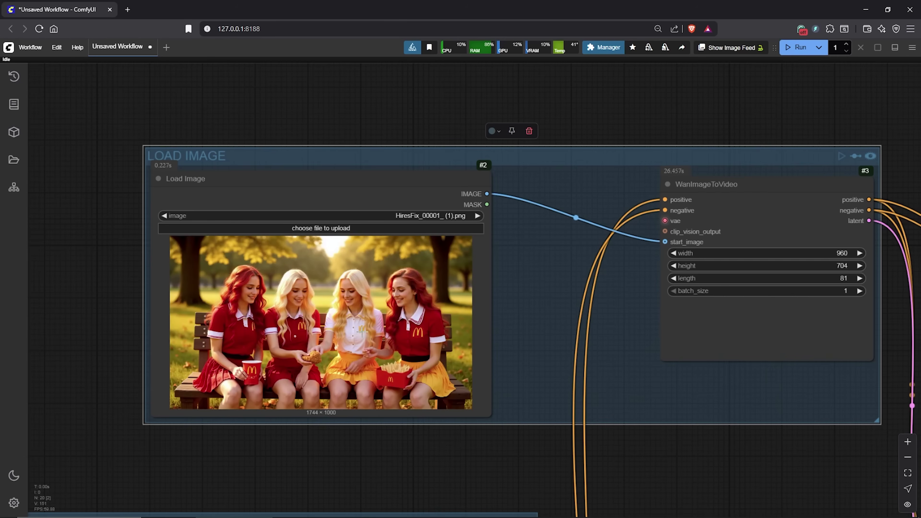
Replace the restaurant positive prompt with the park-bench description
scroll(426, 481, down, 7)
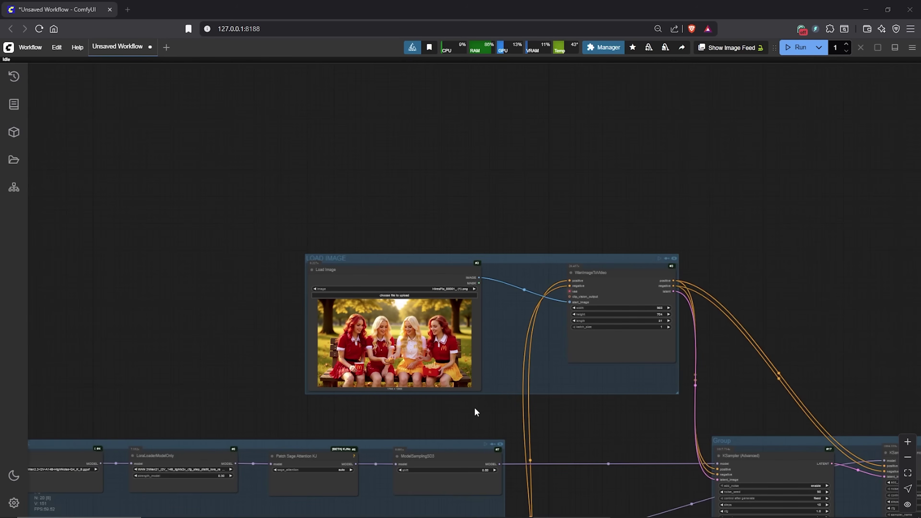
drag(477, 411, 514, 217)
scroll(545, 309, down, 3)
scroll(454, 232, up, 6)
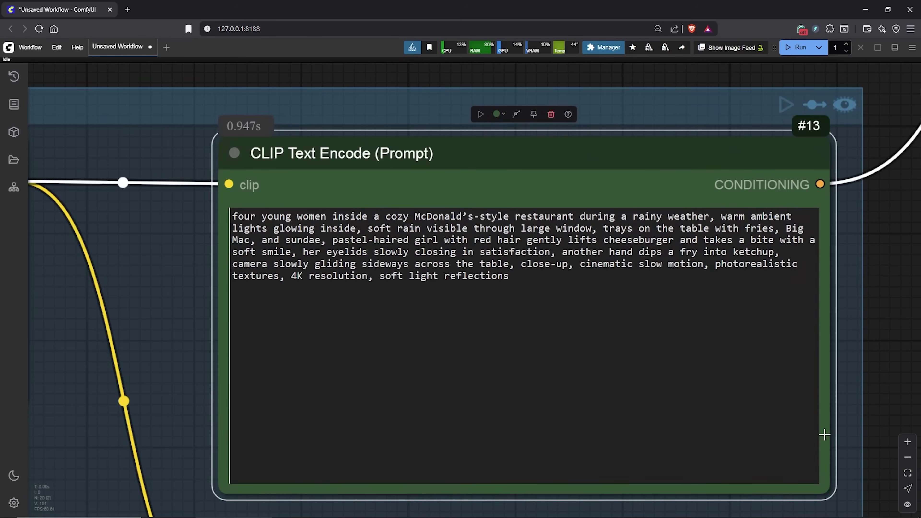
drag(508, 276, 234, 214)
key(BackSpace)
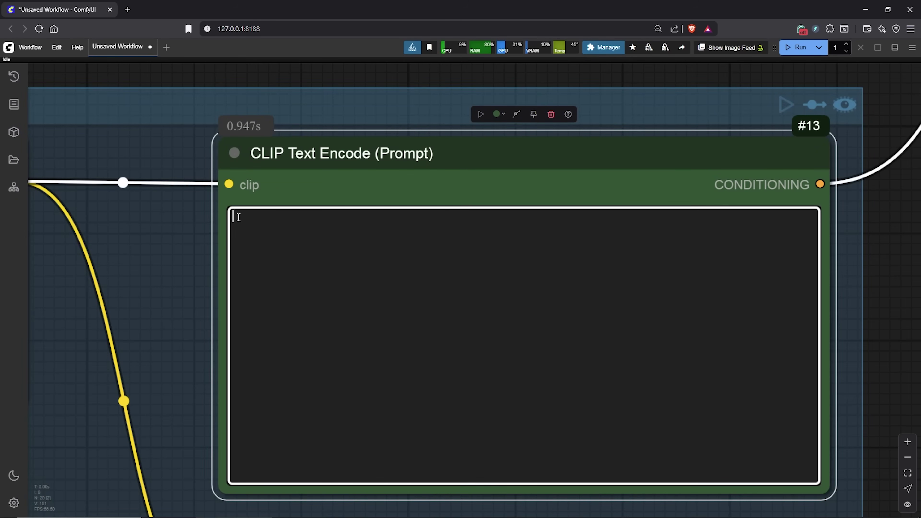
text(four young women sitting on a wooden park bench under dappled sunlight, pastel hair in red, yellow, and white, McDonald’s-inspired outfits with pleated skirts and matching tops. The two blonde girls sitting in the middle share a piece of McDonald's Chicken. The yellow-skirt dressed girl offers the last nugget to the white-haired girl, their hands brush softly, all four women giggling, hair and falling leaves gently moving in the breeze, light shifting through trees, handheld camera feel with slight natural motion, cinematic focus pull between faces and hands, photorealistic, warm tones, 4K)
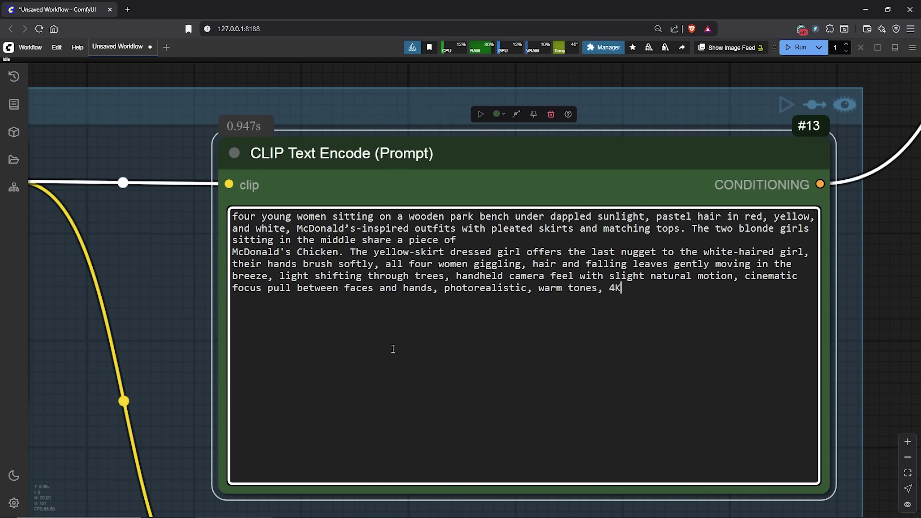
Move to KSampler #17's settings to set its noise seed to 103
scroll(890, 256, down, 6)
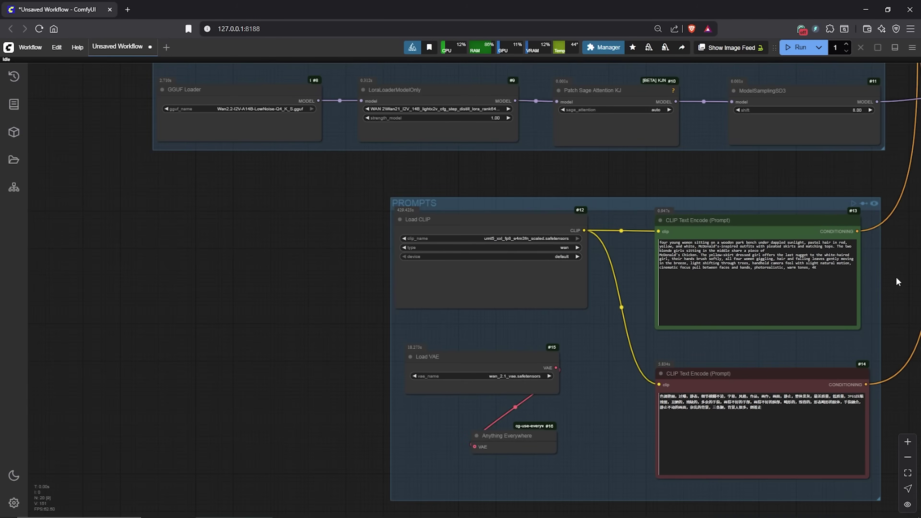
drag(896, 278, 684, 228)
scroll(683, 227, down, 3)
drag(753, 204, 627, 306)
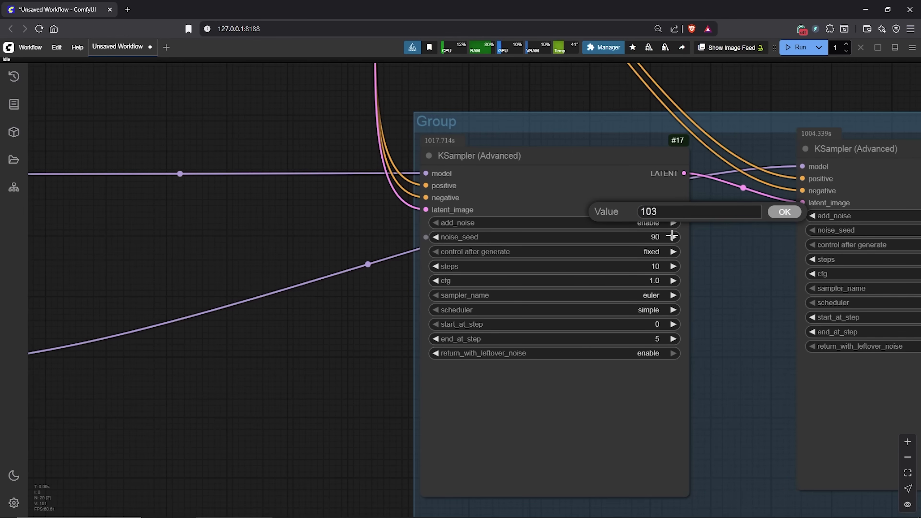
scroll(712, 253, down, 5)
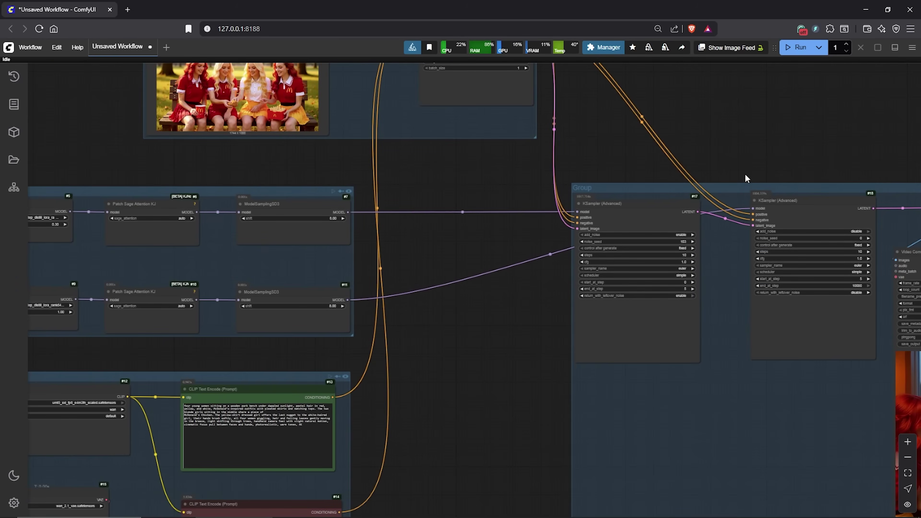
scroll(656, 146, down, 3)
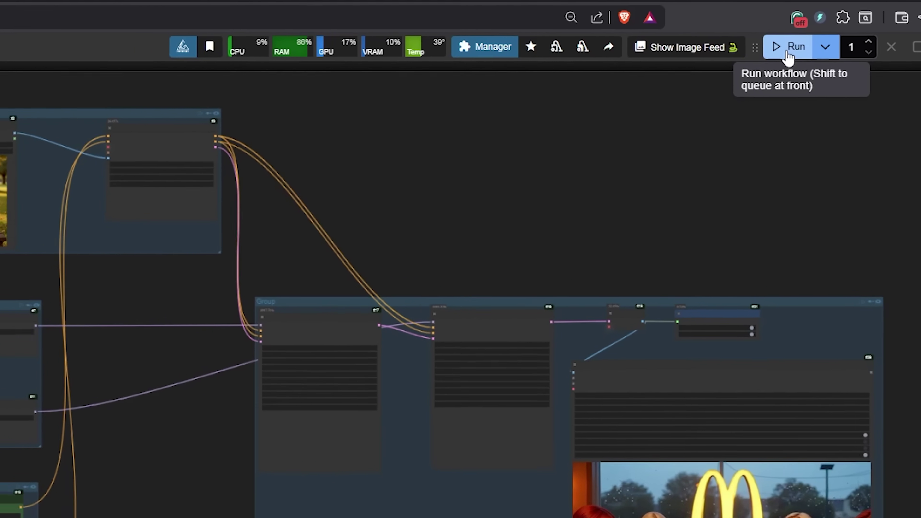
Run the workflow to generate the park-bench video and frame the output group
click(789, 55)
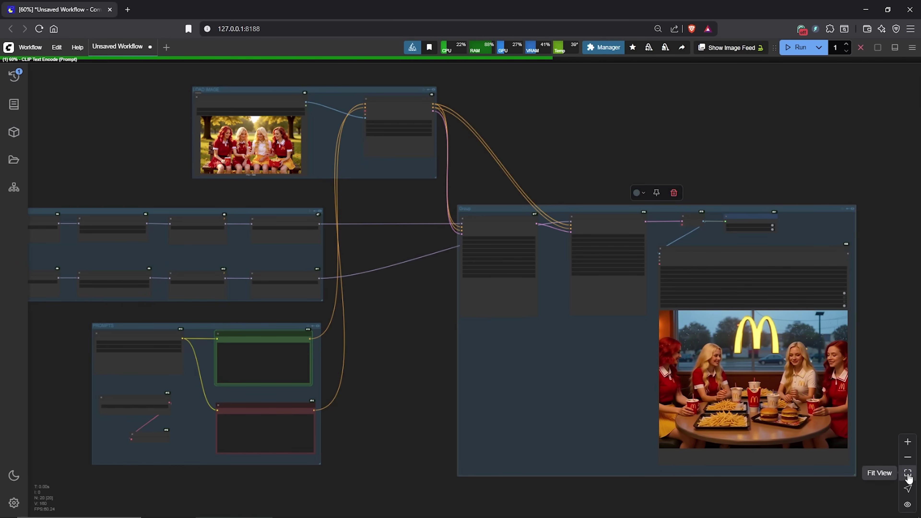
click(908, 477)
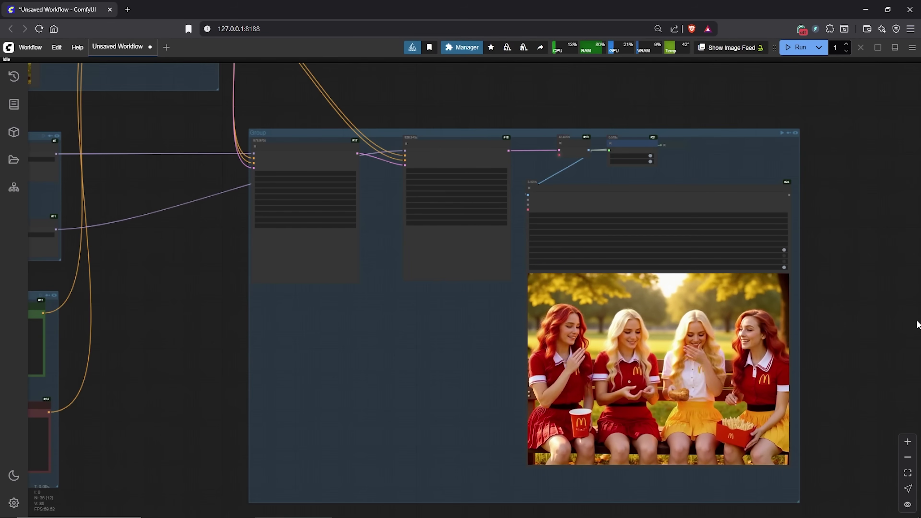
drag(911, 319, 456, 313)
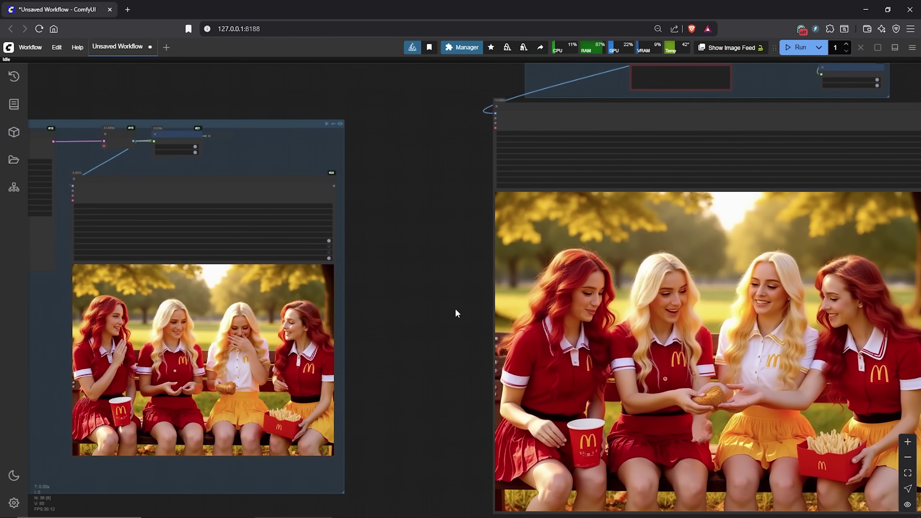
scroll(456, 314, down, 3)
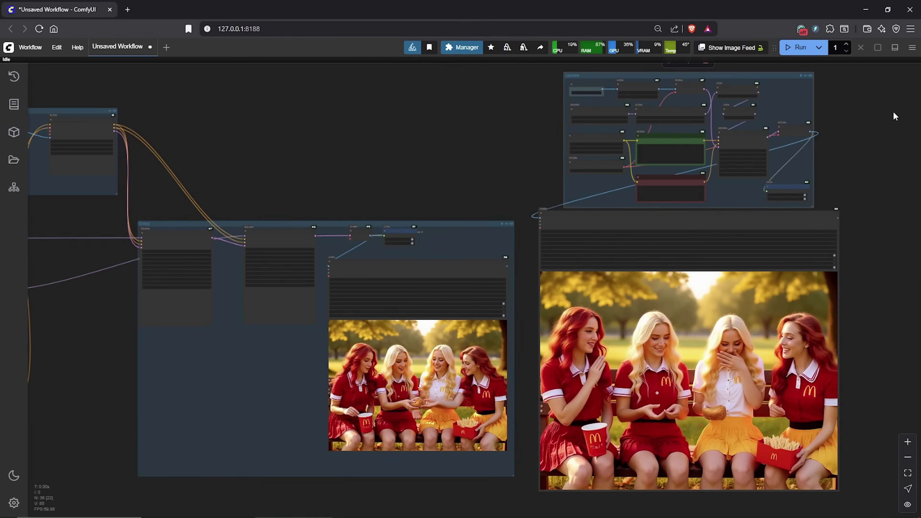
drag(852, 104, 815, 202)
scroll(654, 194, up, 10)
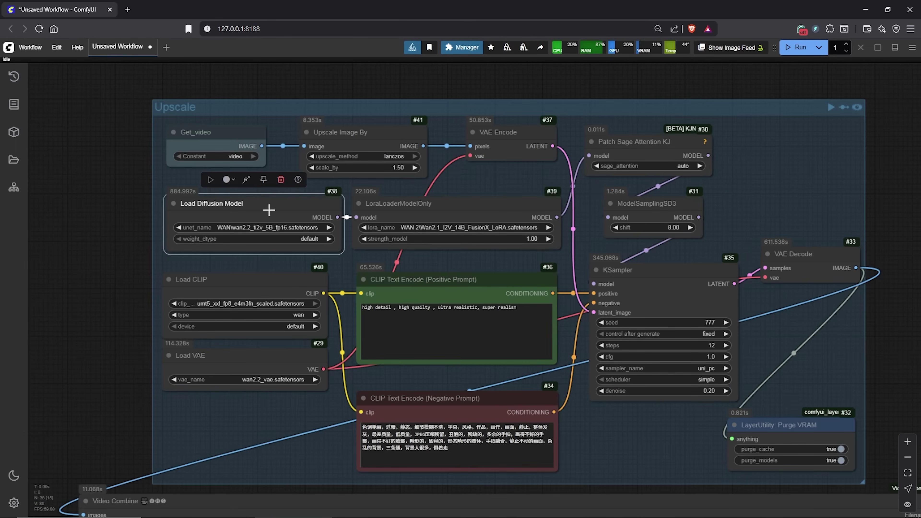
click(298, 290)
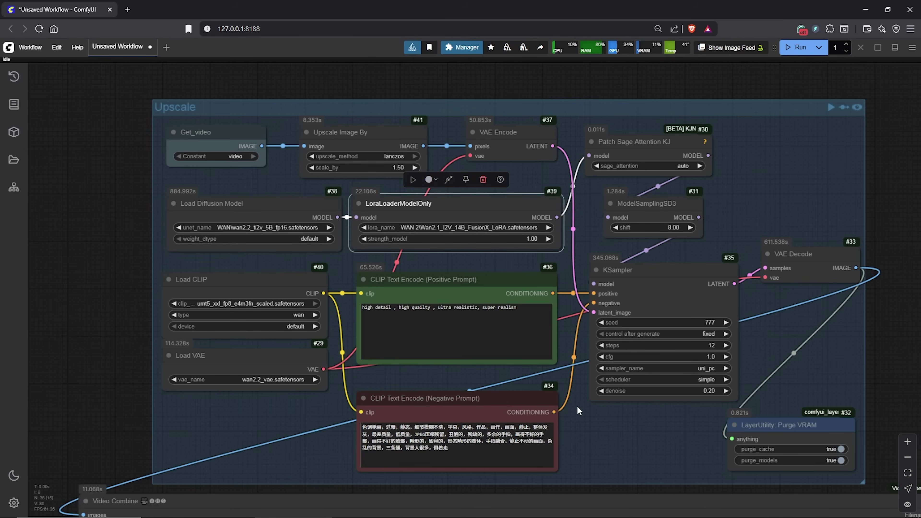
scroll(577, 406, down, 3)
scroll(798, 313, down, 1)
drag(843, 477, 849, 299)
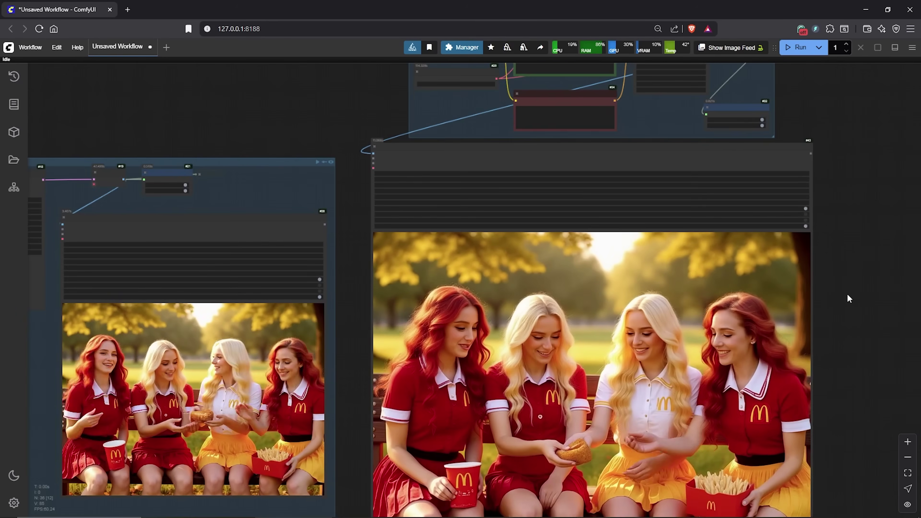
scroll(845, 300, down, 3)
scroll(877, 303, left, 5)
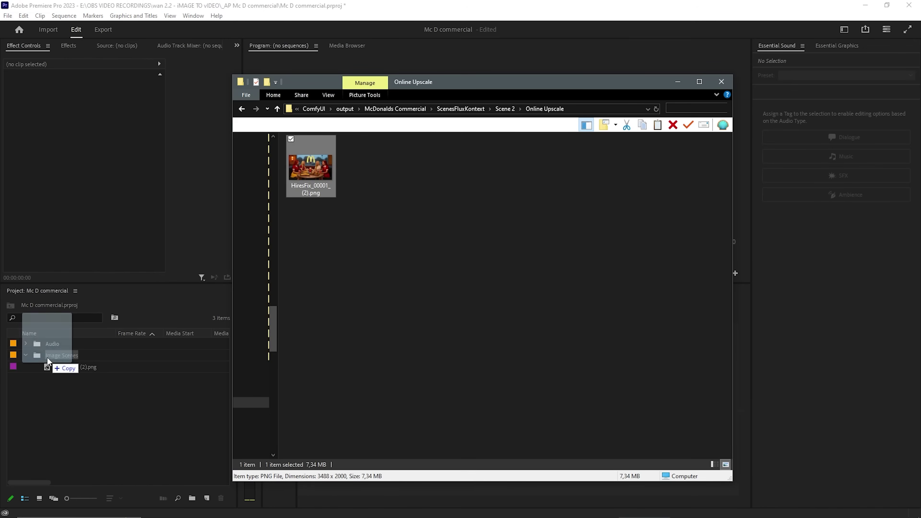
Import the generated PNG into the Image Scenes bin and play Sequence 01 from 00:00:21:09
drag(45, 365, 54, 376)
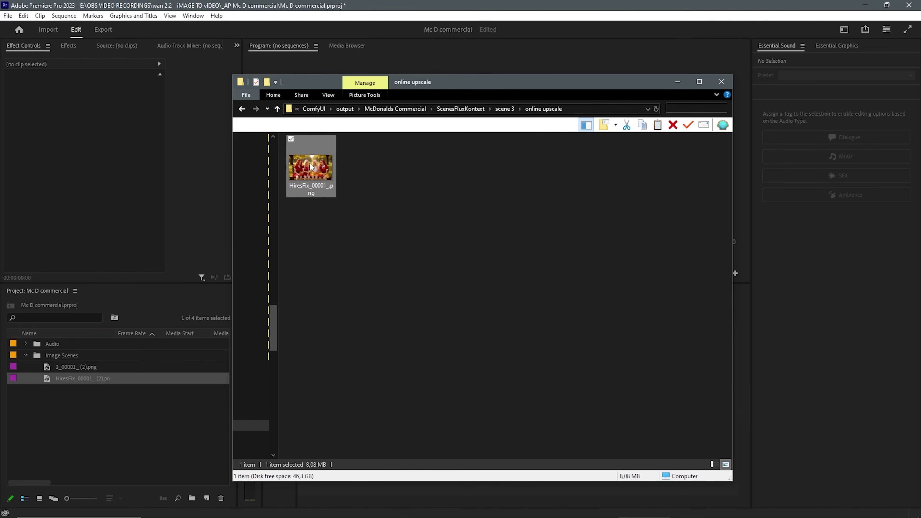
drag(311, 167, 121, 316)
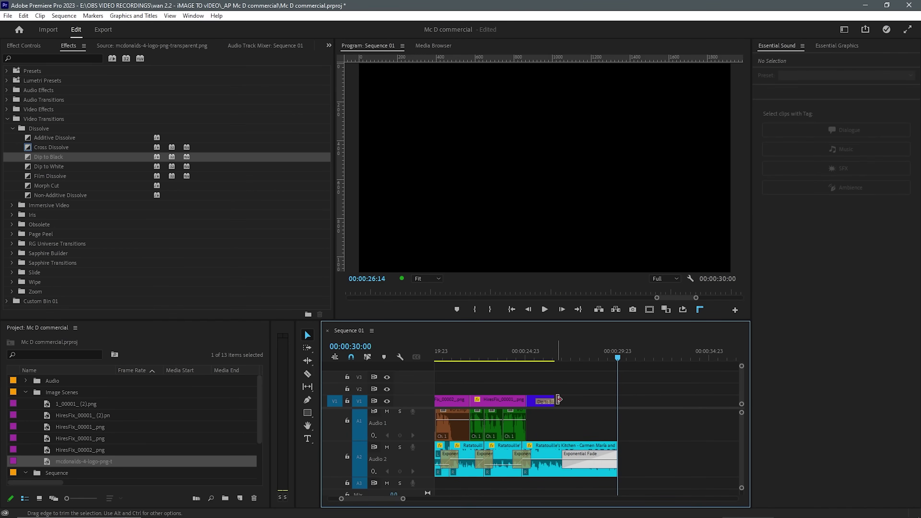
drag(612, 359, 467, 359)
key(space)
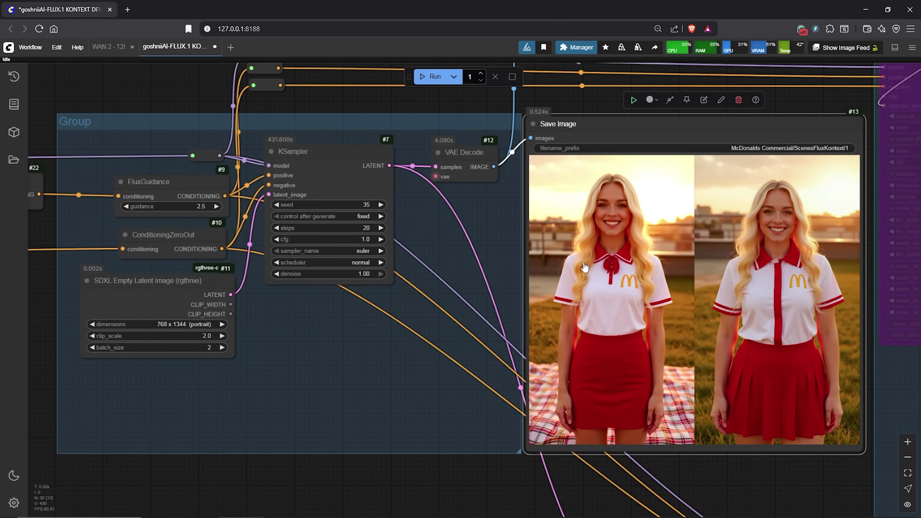
Enlarge the first generated portrait of the blonde woman in the McDonald's uniform
click(644, 267)
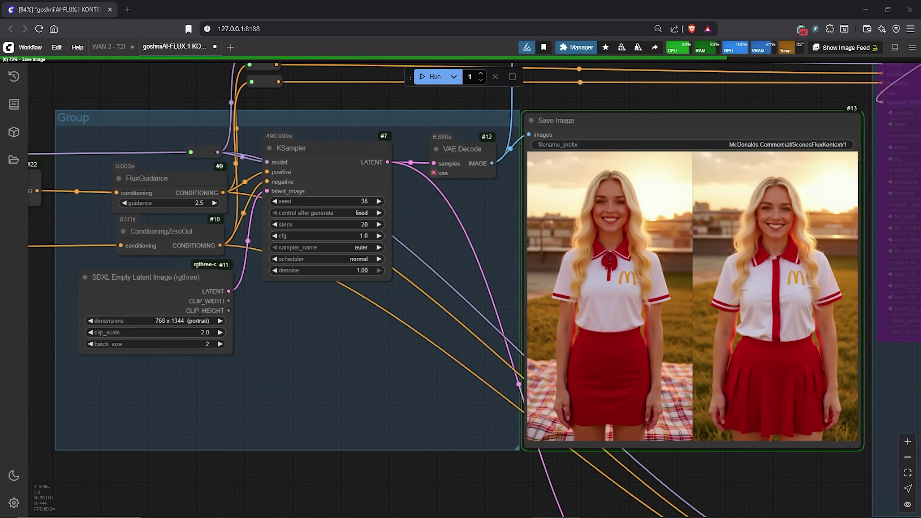
click(616, 245)
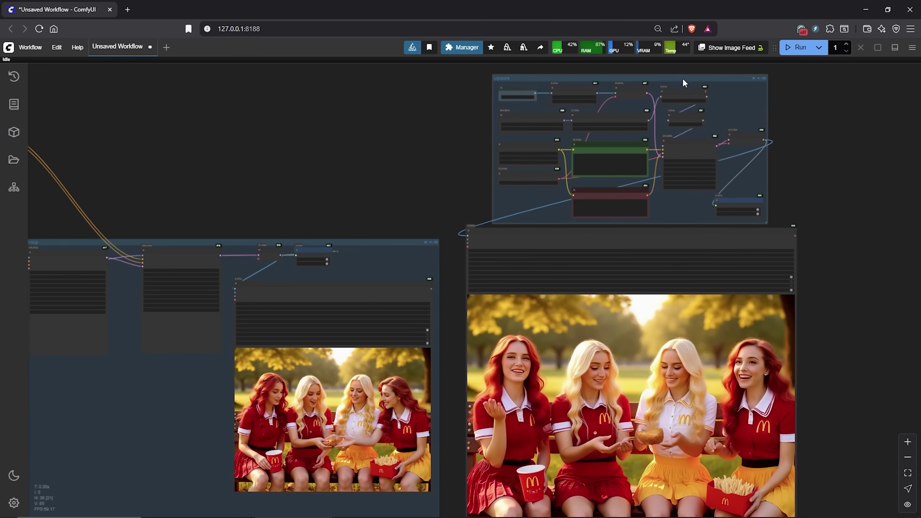
scroll(849, 287, down, 2)
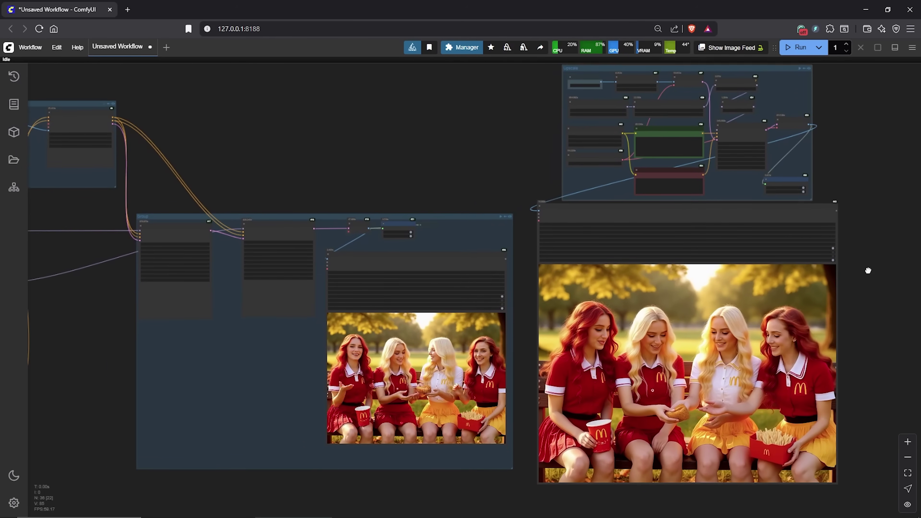
drag(867, 269, 870, 277)
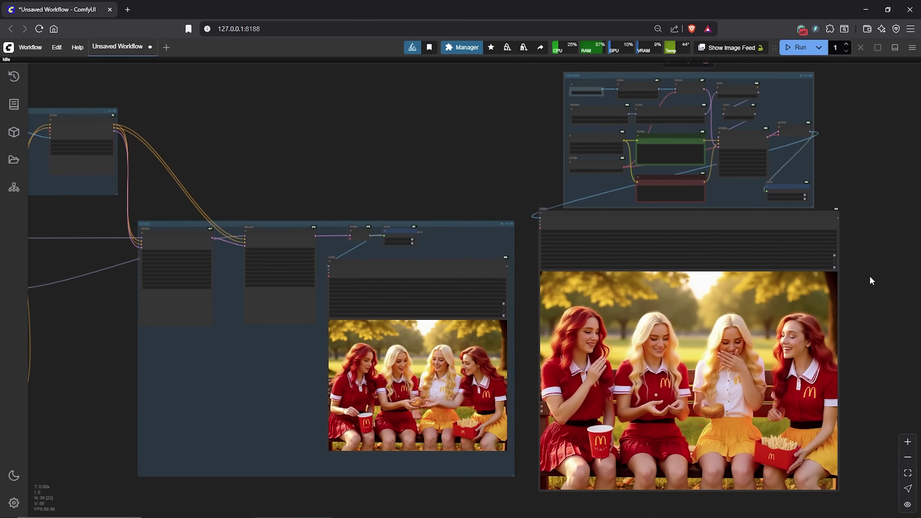